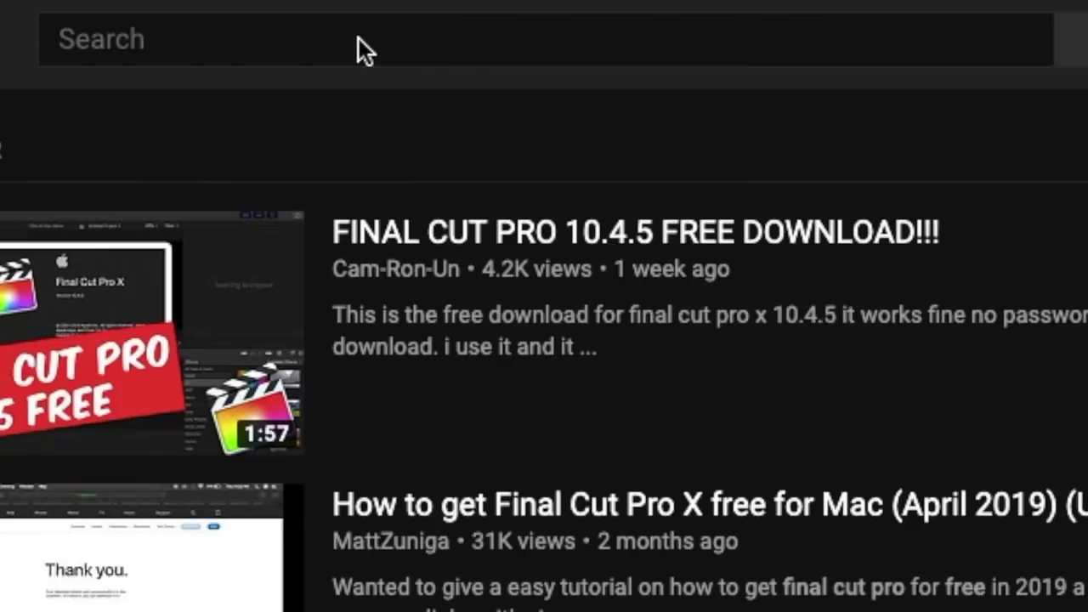
# Search YouTube for "final cut pro free download" and look through the results
pyautogui.click(359, 39)
pyautogui.write('final cut pro free download')
pyautogui.press('Return')
pyautogui.scroll(-5, 544, 340)
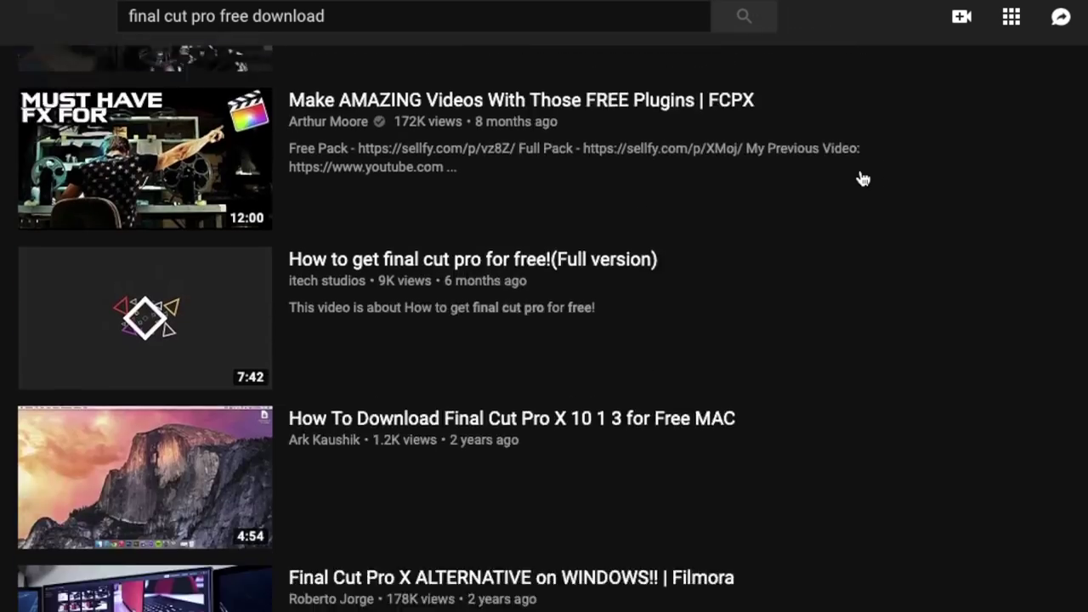
# Open the video FINAL CUT PRO 10.4.5 FREE DOWNLOAD!!! and examine its description and comments
pyautogui.scroll(5, 544, 340)
pyautogui.click(548, 397)
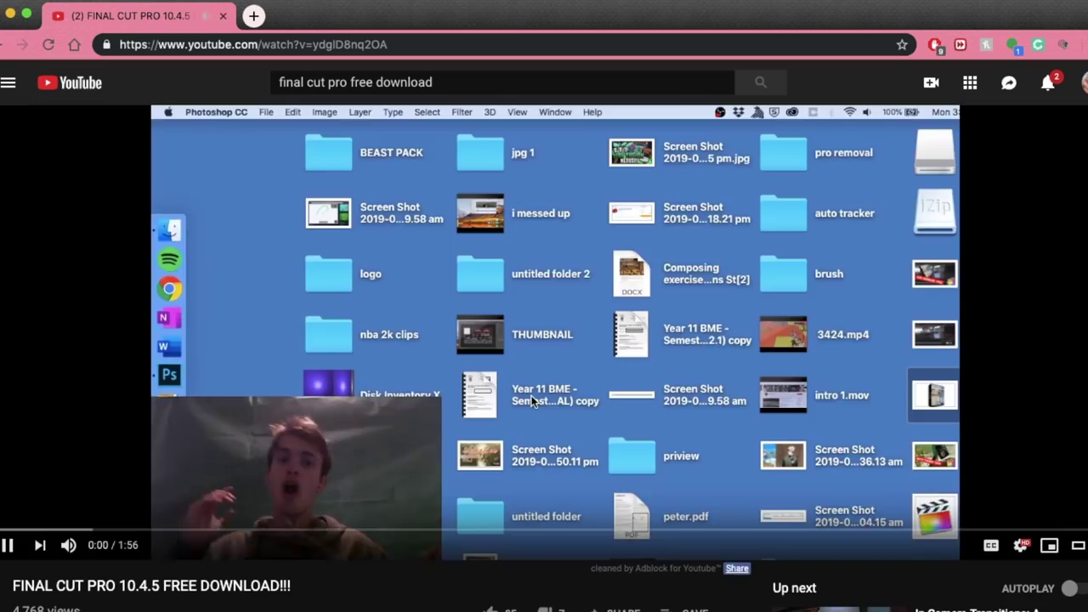
pyautogui.scroll(-10, 481, 517)
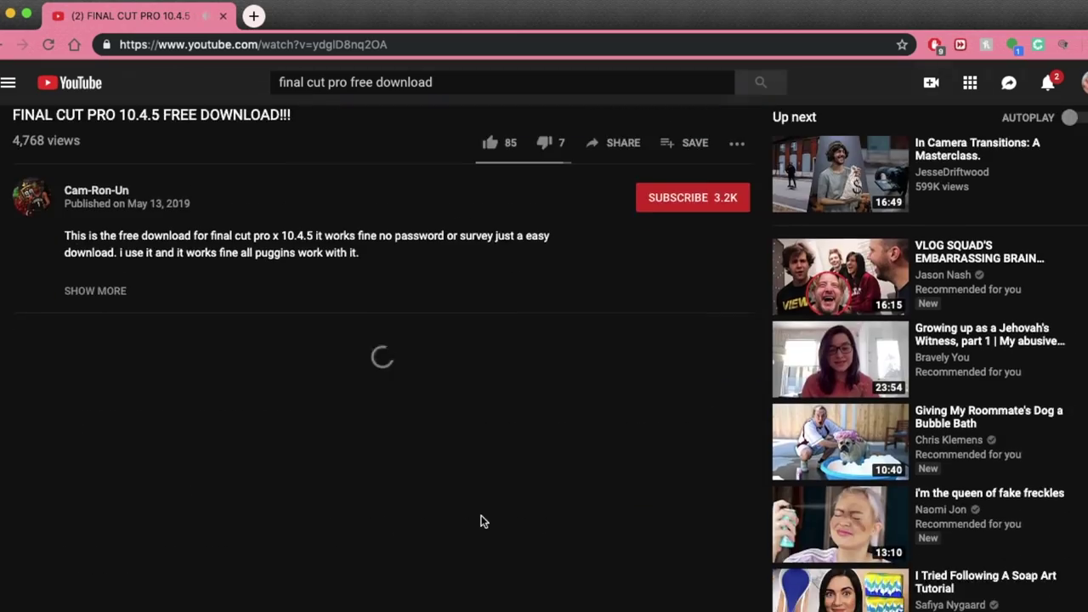
pyautogui.scroll(2, 493, 190)
pyautogui.scroll(-4, 467, 420)
pyautogui.scroll(-9, 467, 421)
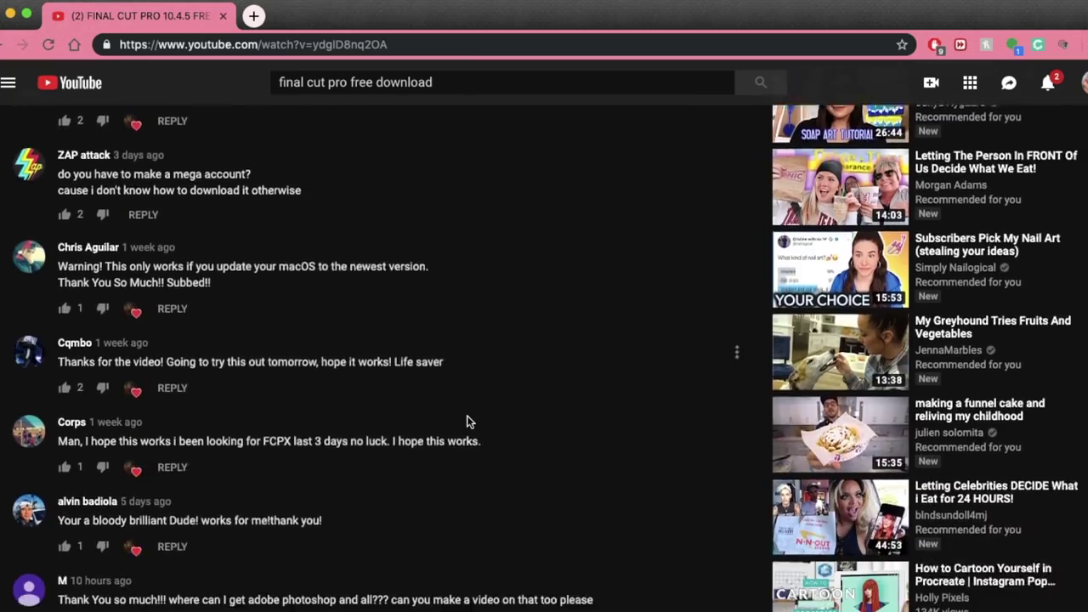
pyautogui.scroll(20, 467, 418)
# Return to the search results and look through more videos about getting Final Cut Pro
pyautogui.click(468, 412)
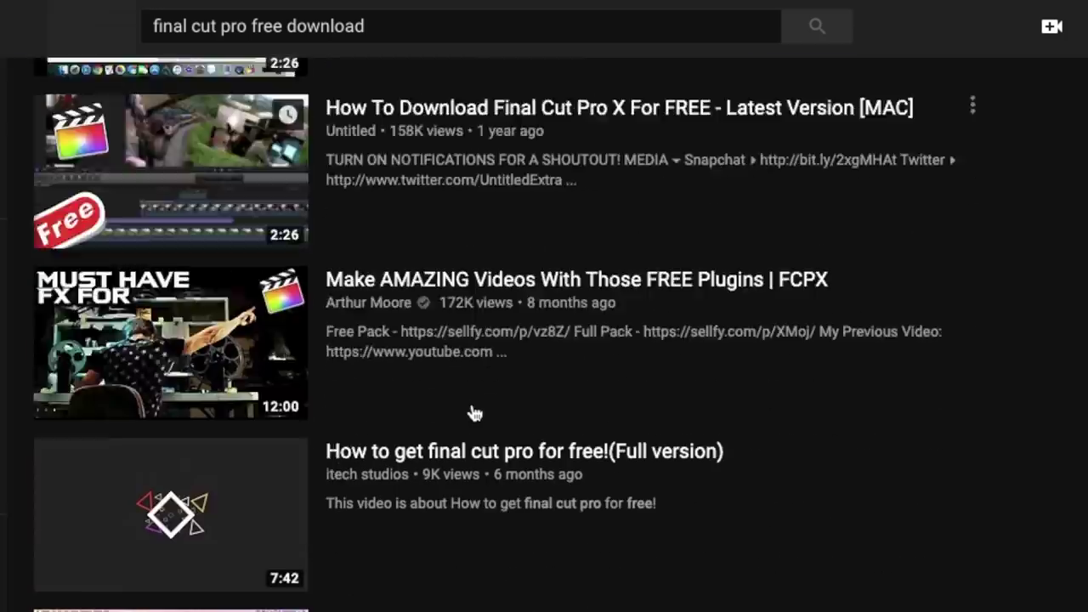
pyautogui.scroll(-10, 474, 412)
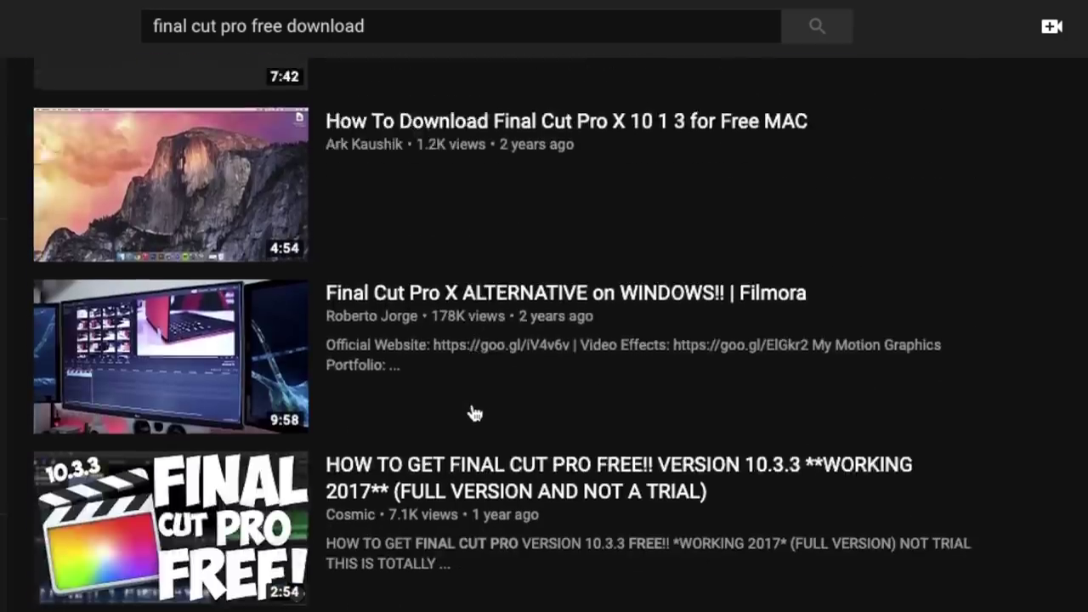
pyautogui.rightClick(367, 605)
pyautogui.click(367, 592)
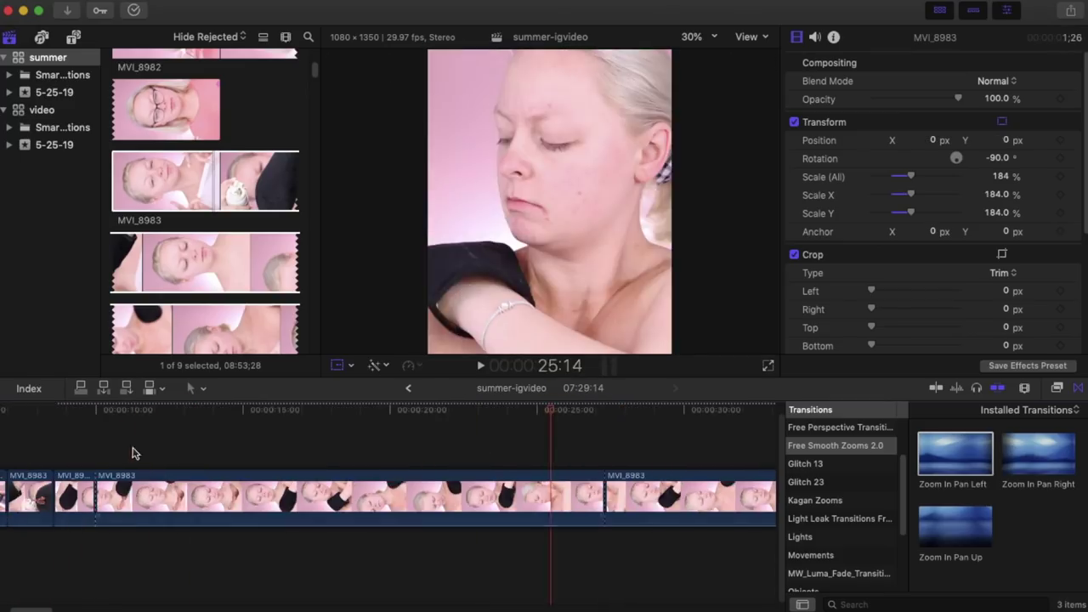
# Skim and play through the summer-igvideo timeline in Final Cut Pro to review the footage
pyautogui.moveTo(259, 413); pyautogui.dragTo(511, 414)
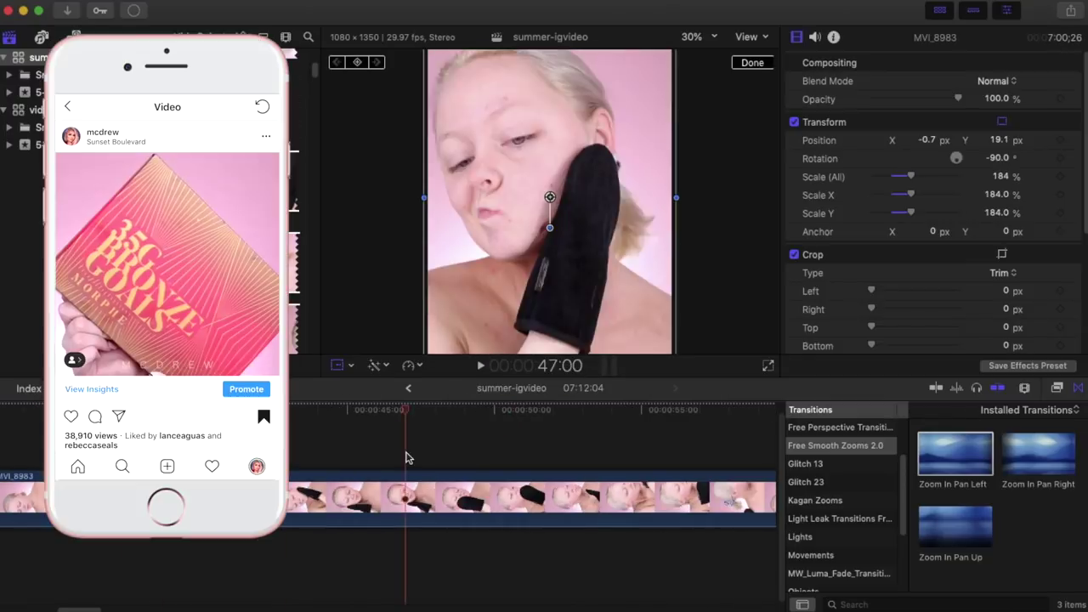
pyautogui.press('space')
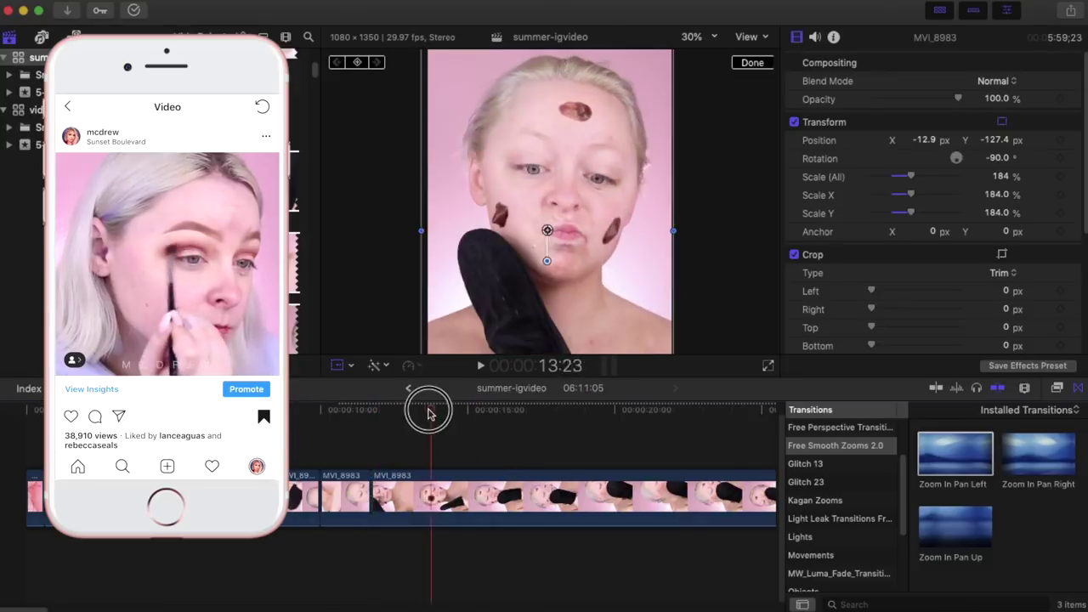
pyautogui.press('space')
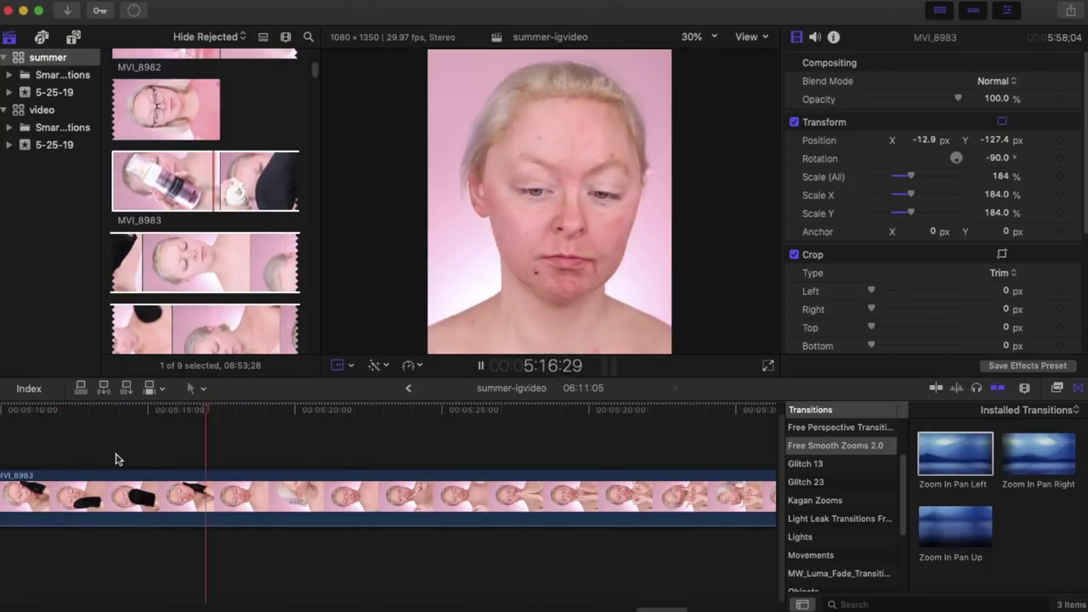
pyautogui.click(192, 411)
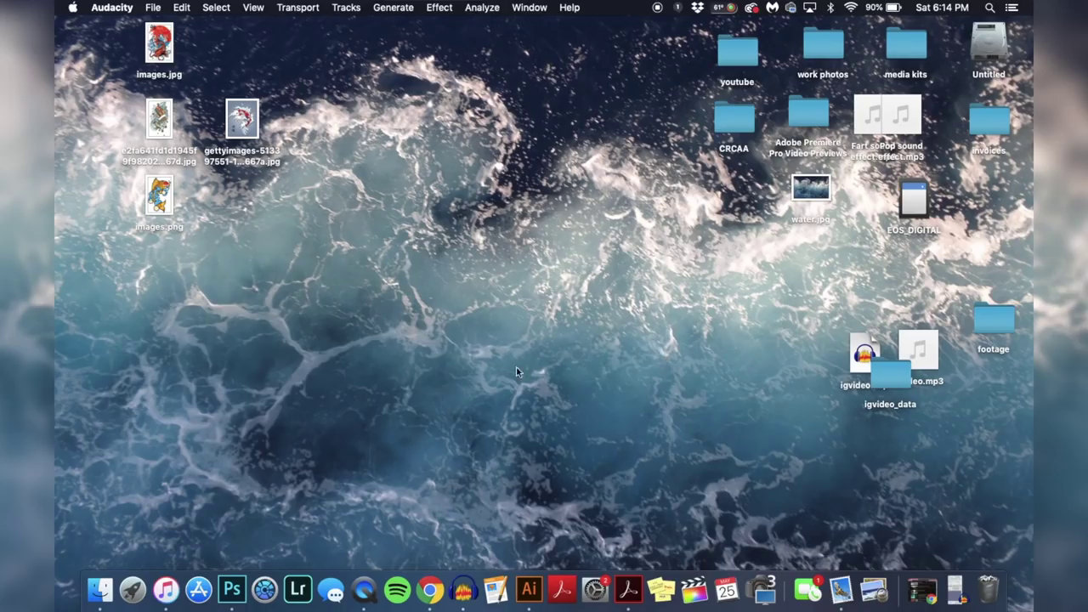
# Switch to Final Cut Pro and place the playhead at the start of the how to edit timeline
pyautogui.click(693, 593)
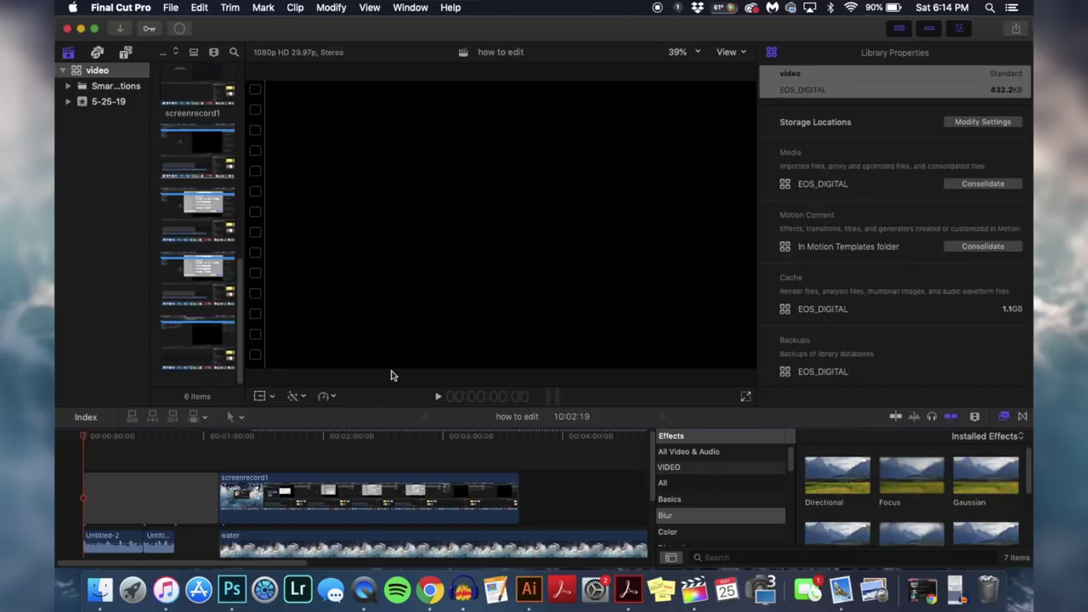
pyautogui.click(139, 445)
pyautogui.click(144, 436)
pyautogui.click(308, 439)
pyautogui.click(258, 459)
pyautogui.click(58, 435)
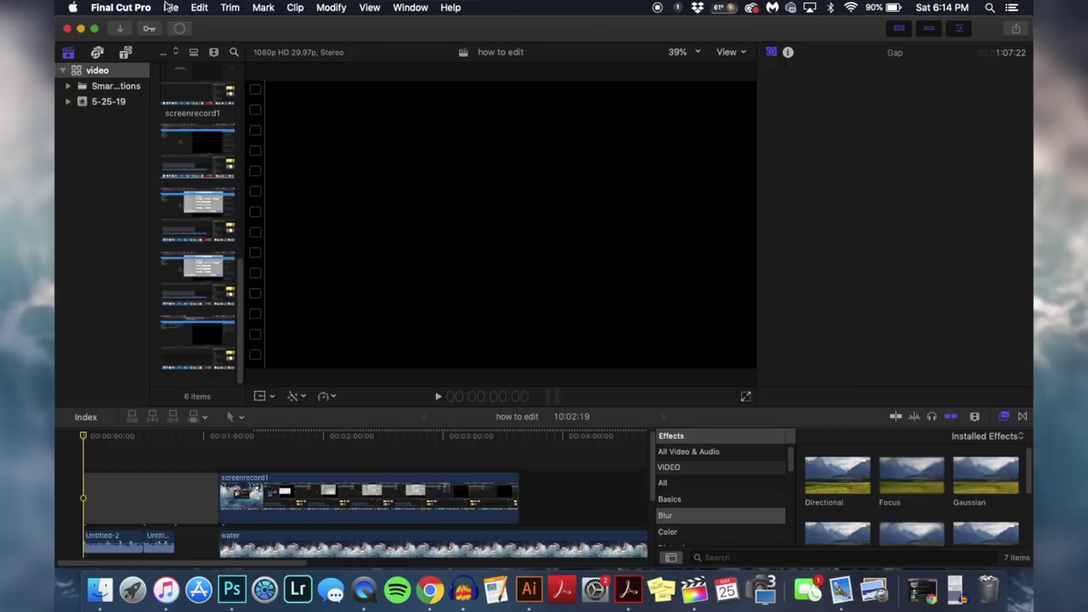
# Create a new library named summer, saved on EOS_DIGITAL
pyautogui.click(170, 7)
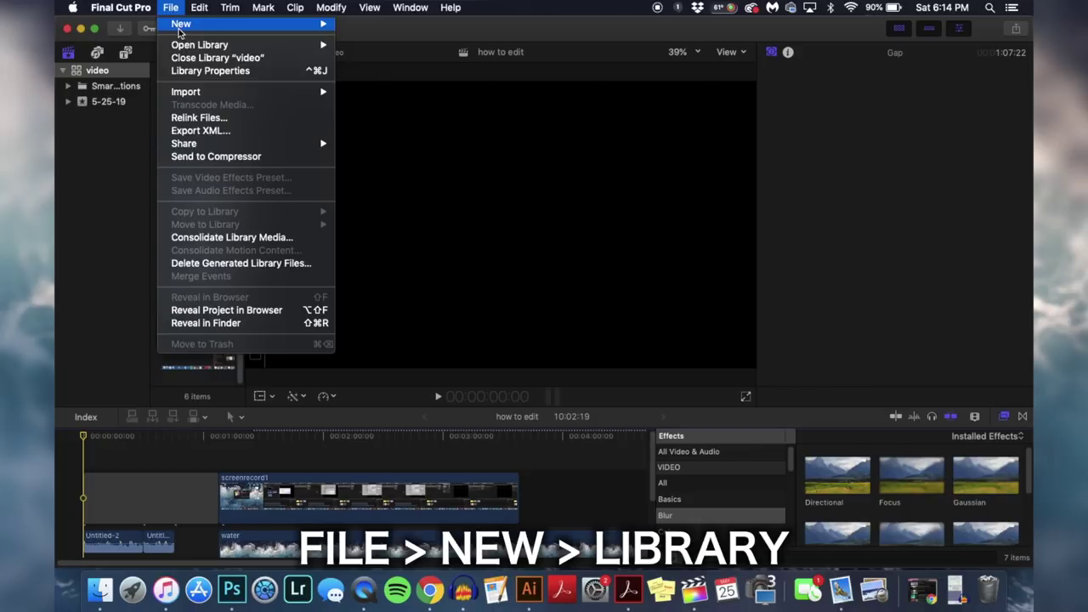
pyautogui.moveTo(197, 29)
pyautogui.click(400, 55)
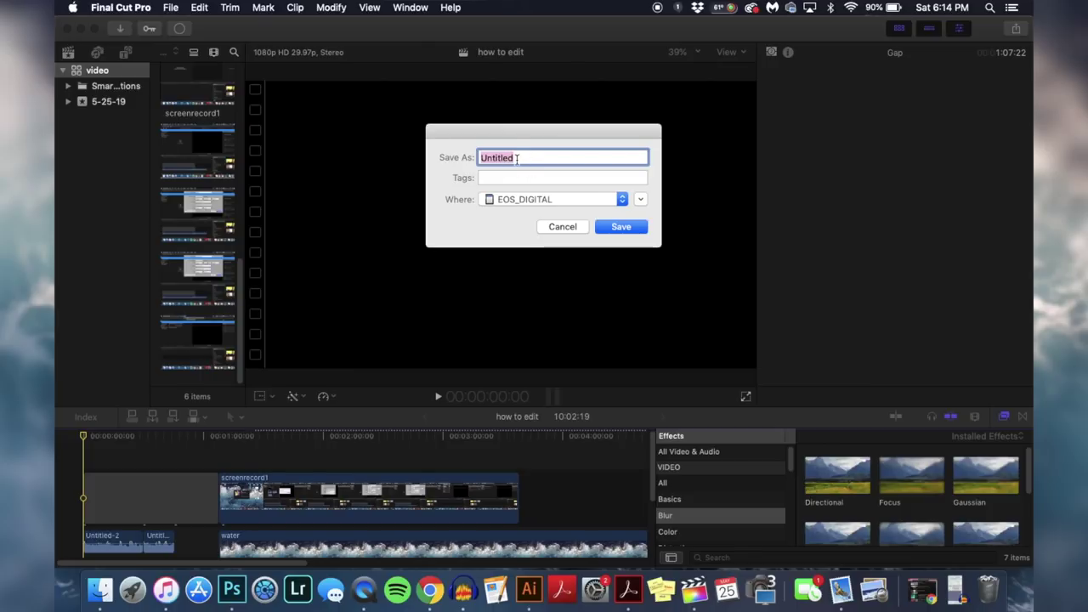
pyautogui.write('summer')
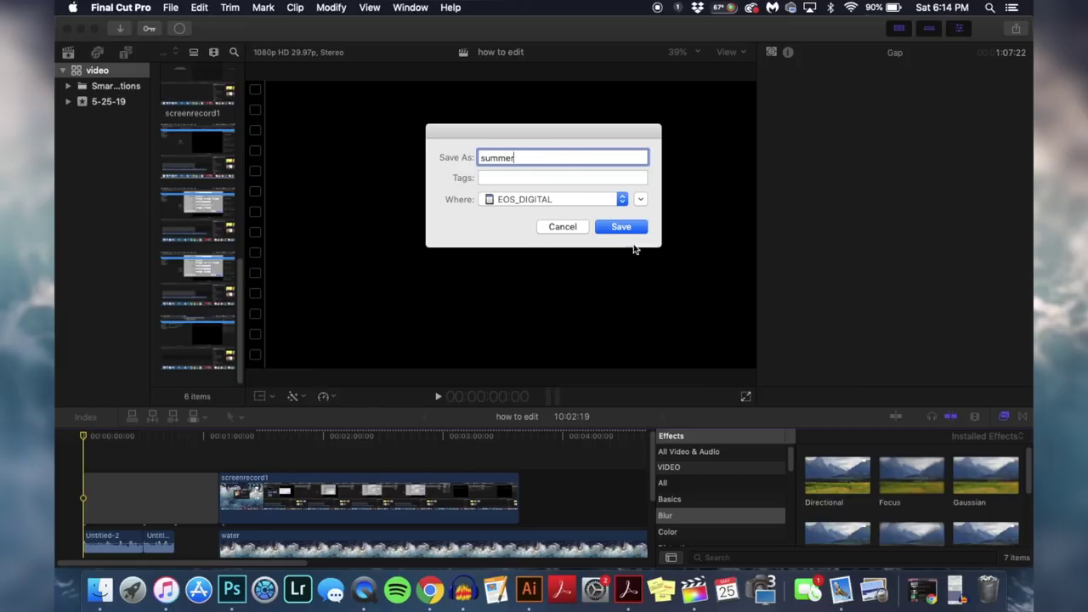
pyautogui.click(546, 201)
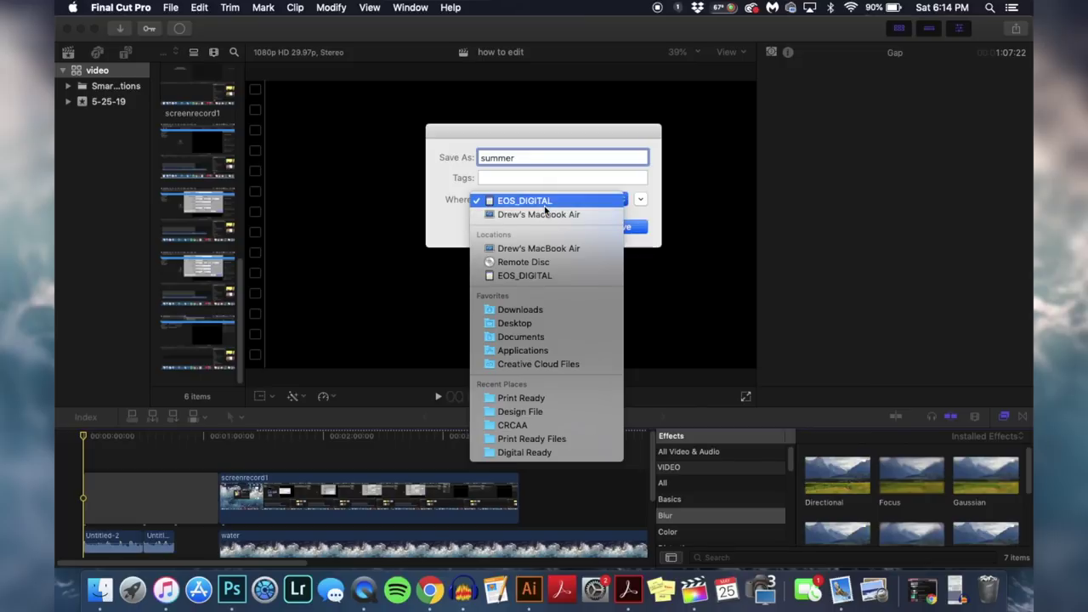
pyautogui.click(546, 201)
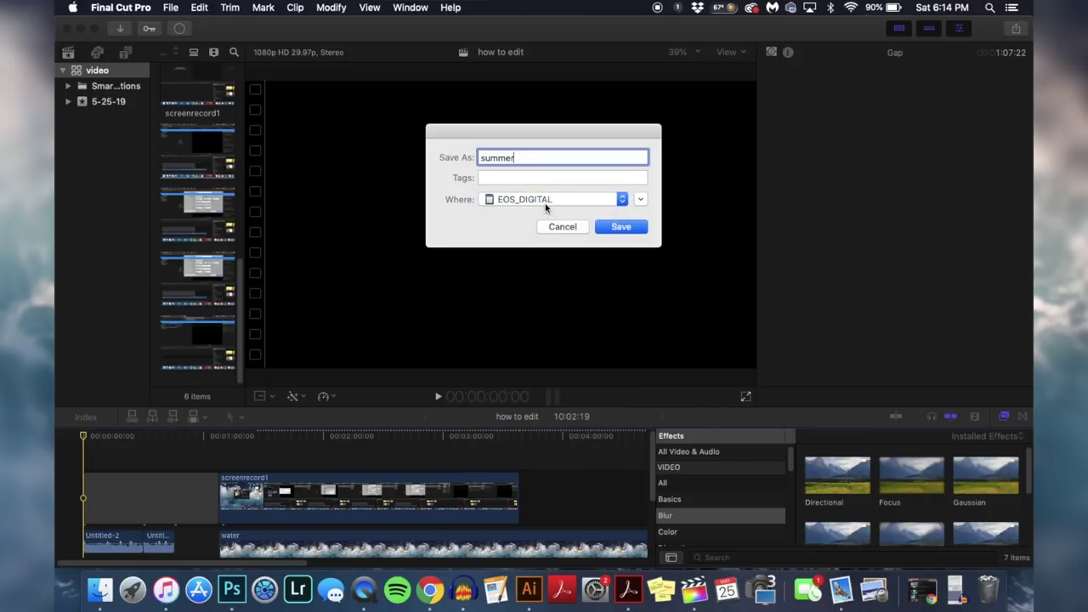
pyautogui.click(621, 227)
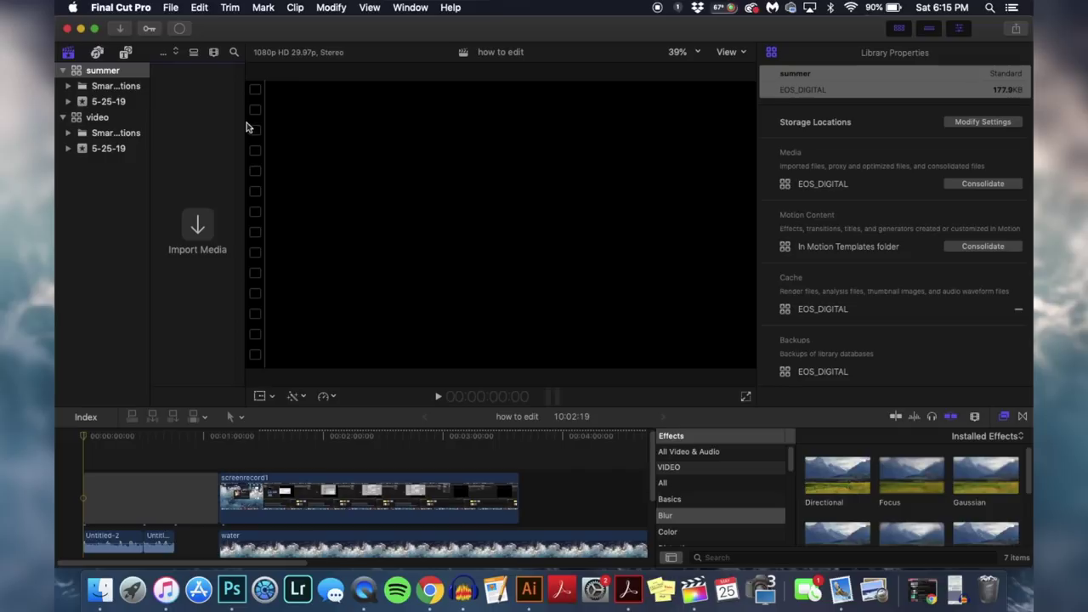
# Set the summer library's media, cache and backup storage locations to EOS_DIGITAL
pyautogui.click(980, 123)
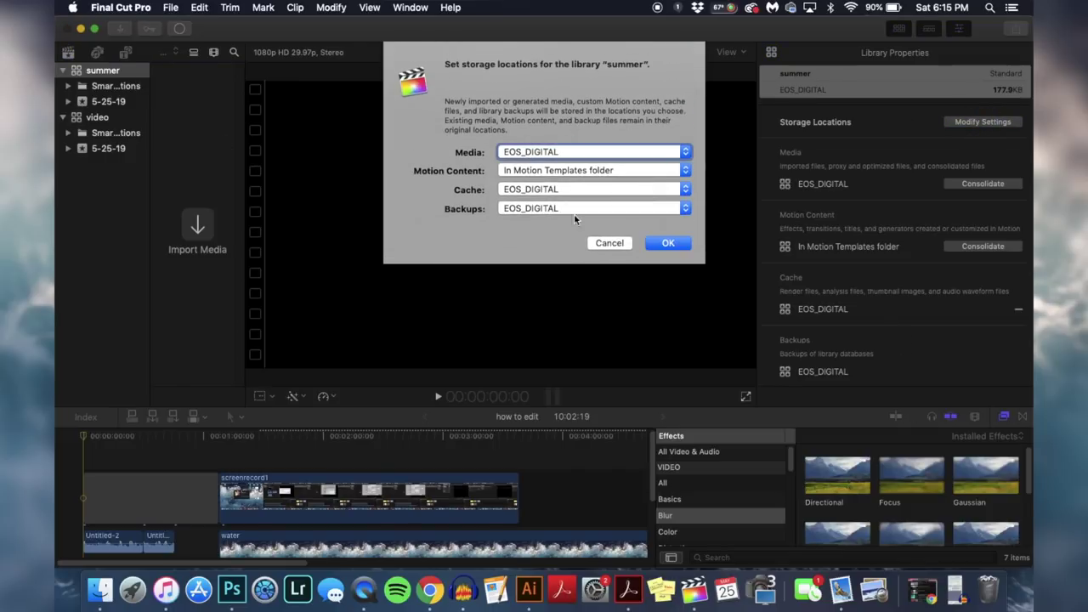
pyautogui.click(536, 153)
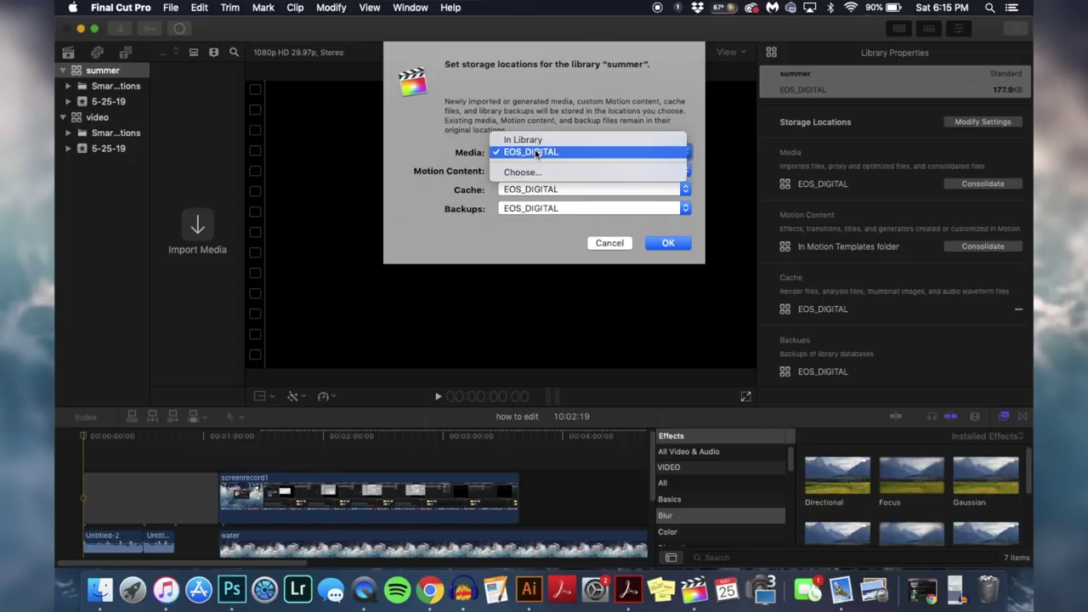
pyautogui.click(534, 190)
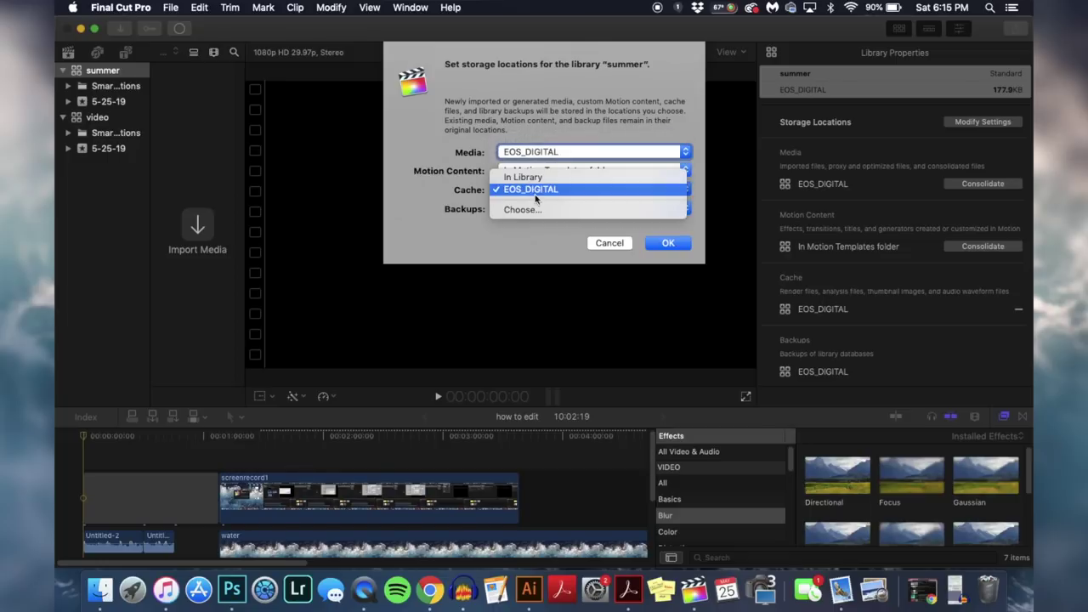
pyautogui.click(537, 191)
pyautogui.click(557, 209)
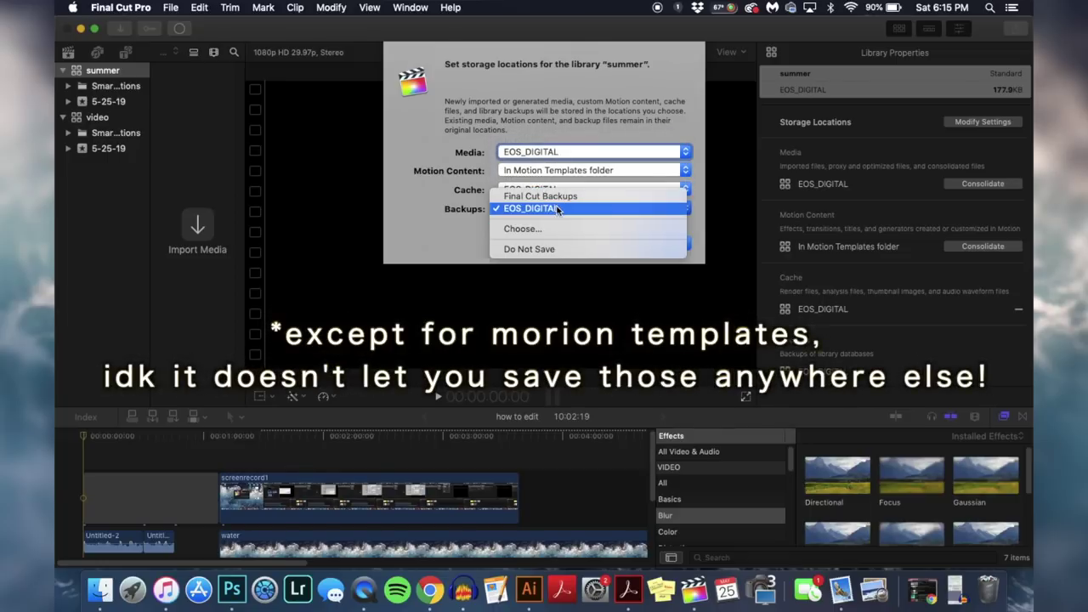
pyautogui.click(515, 211)
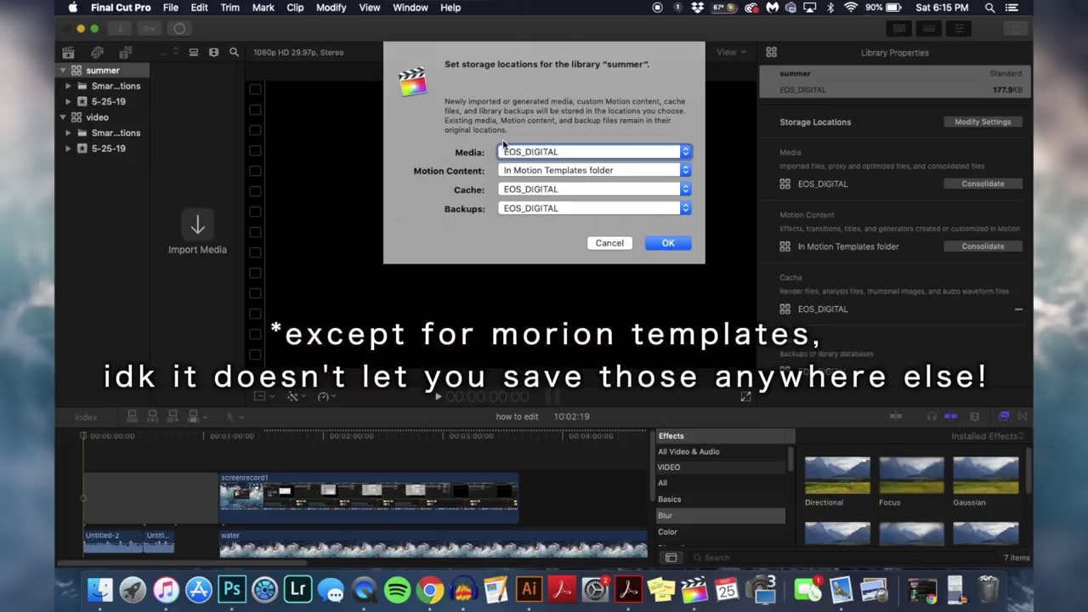
pyautogui.click(668, 244)
# Widen the media browser and start a new project named summer-igvideo in the 5-25-19 event
pyautogui.moveTo(243, 150); pyautogui.dragTo(387, 159)
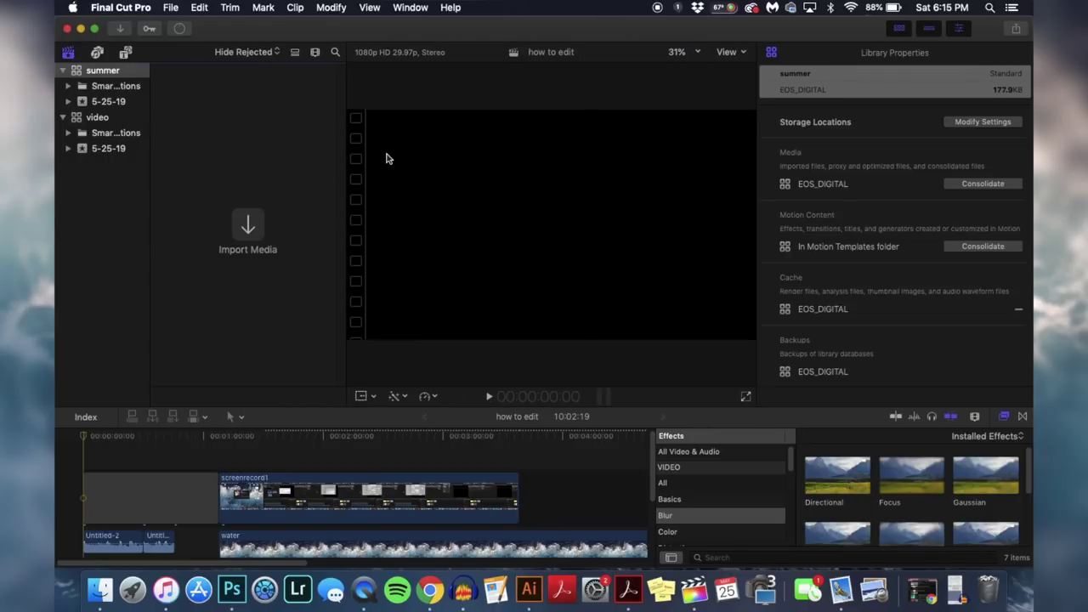
pyautogui.click(170, 7)
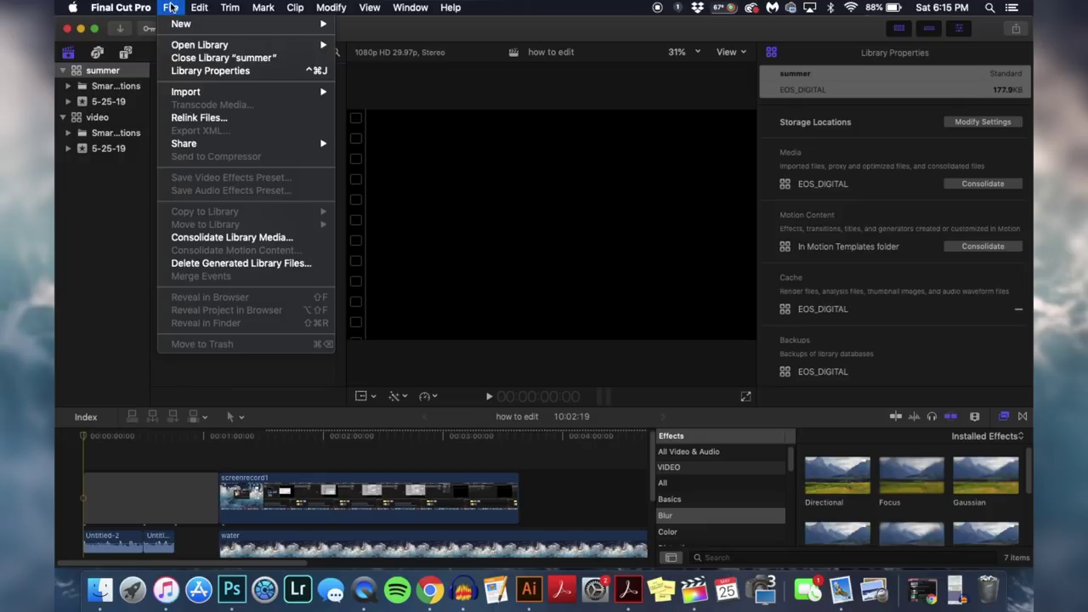
pyautogui.moveTo(178, 28)
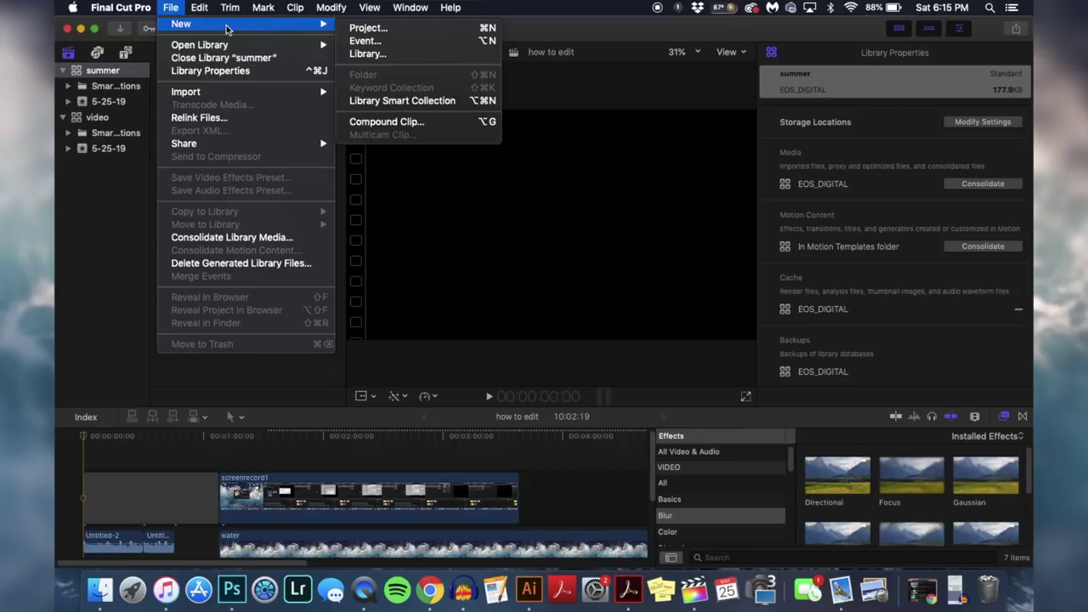
pyautogui.click(382, 30)
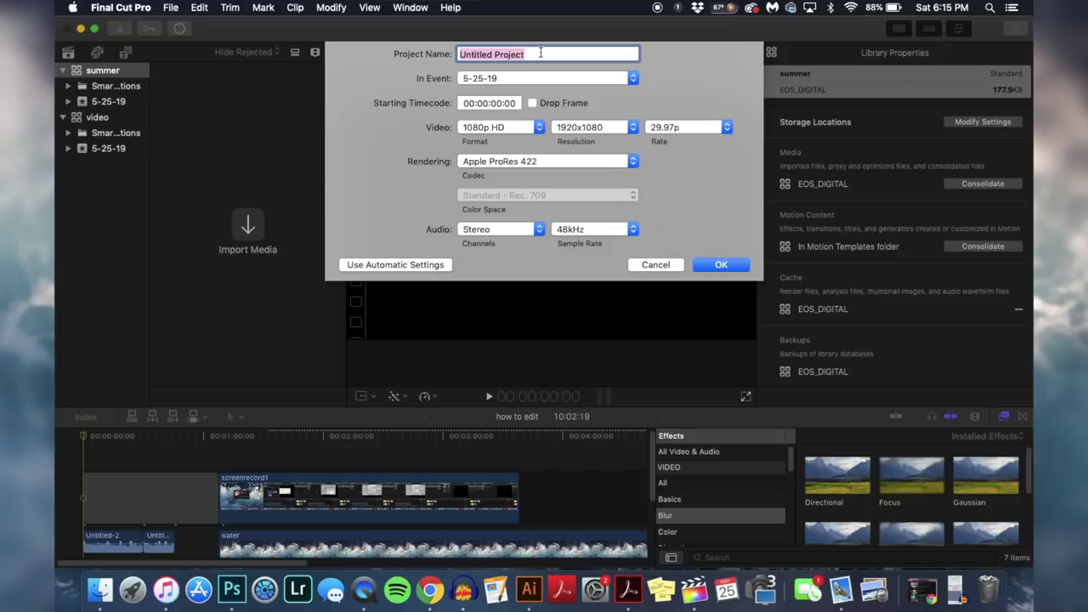
pyautogui.write('summer-igvideo')
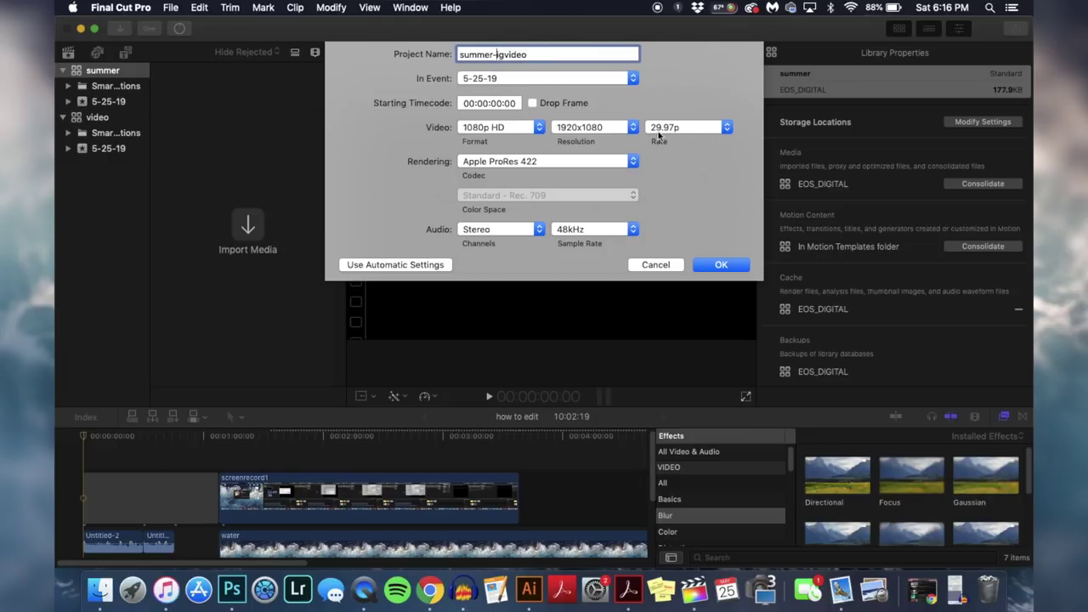
# Give the summer-igvideo project a custom video format with a resolution of 1080 x 1350
pyautogui.click(516, 127)
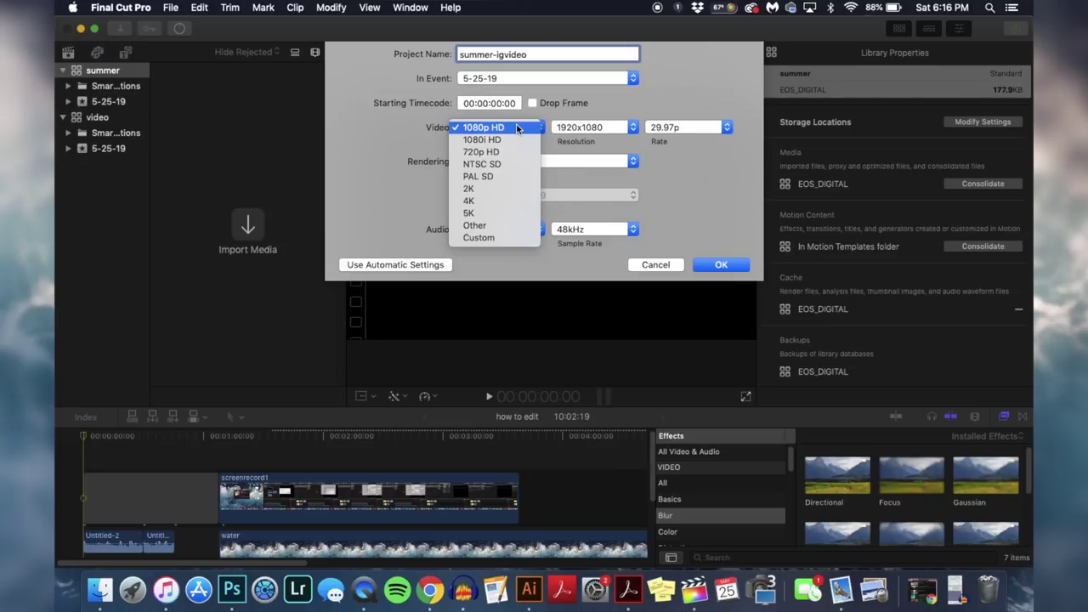
pyautogui.click(508, 236)
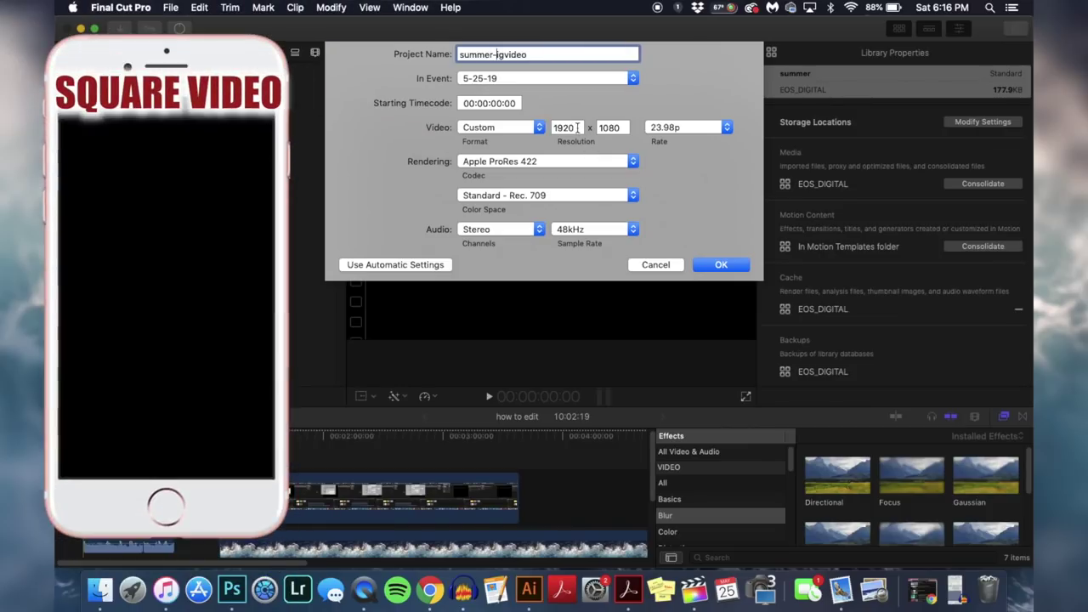
pyautogui.doubleClick(576, 126)
pyautogui.write('1080')
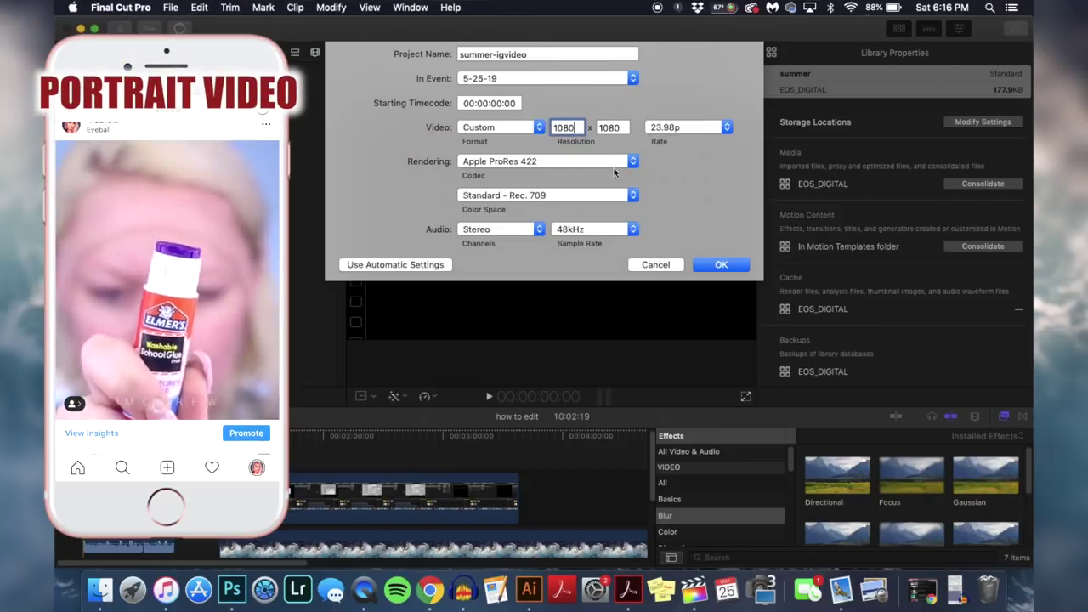
pyautogui.doubleClick(622, 127)
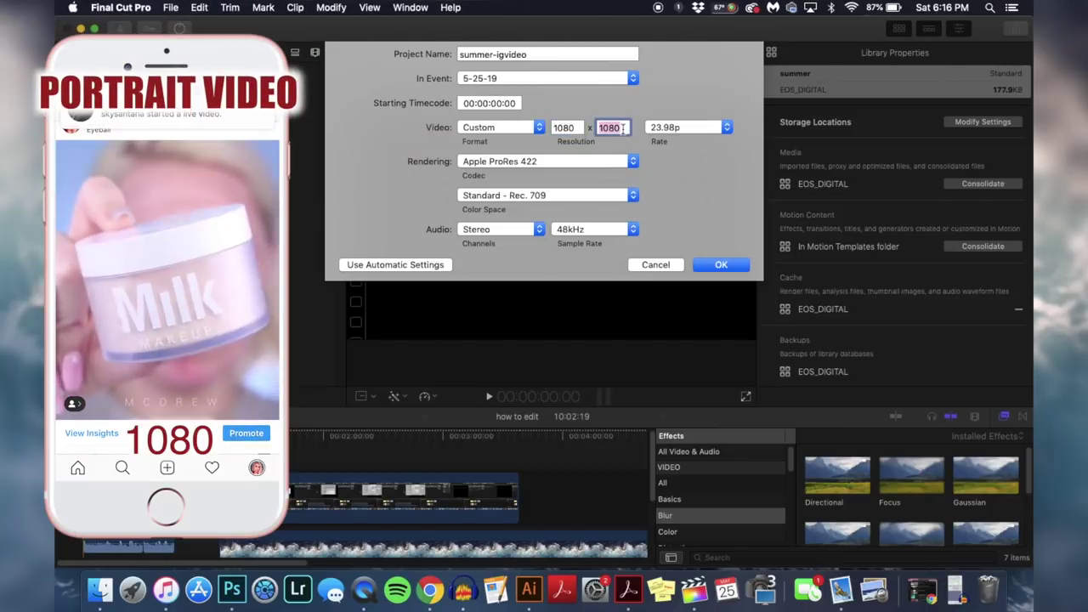
pyautogui.write('1350')
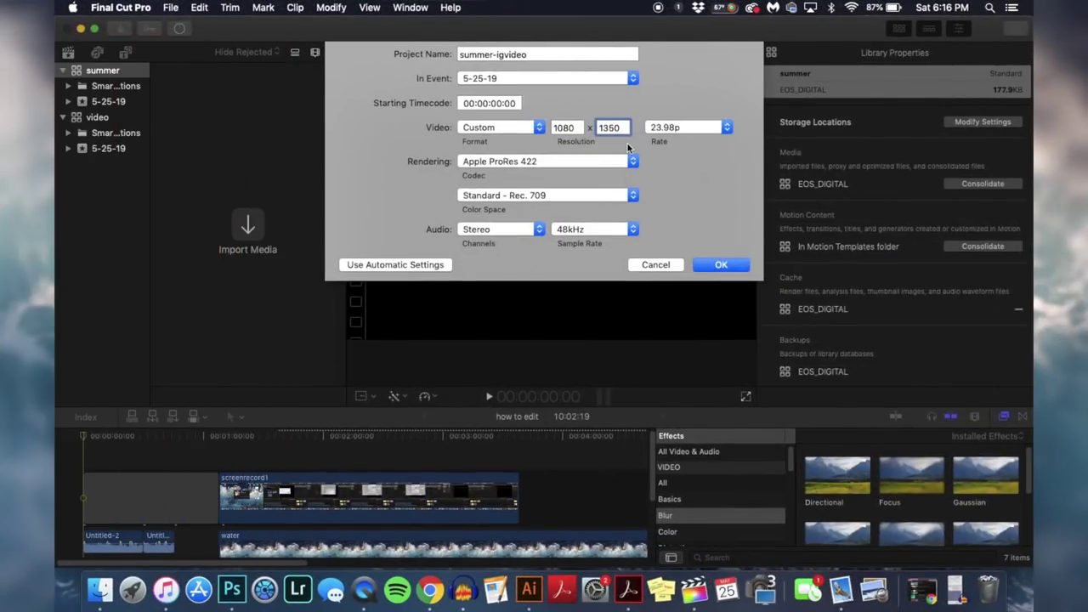
# Set the frame rate to 29.97p, and create the summer-igvideo project and select it in the browser
pyautogui.click(686, 127)
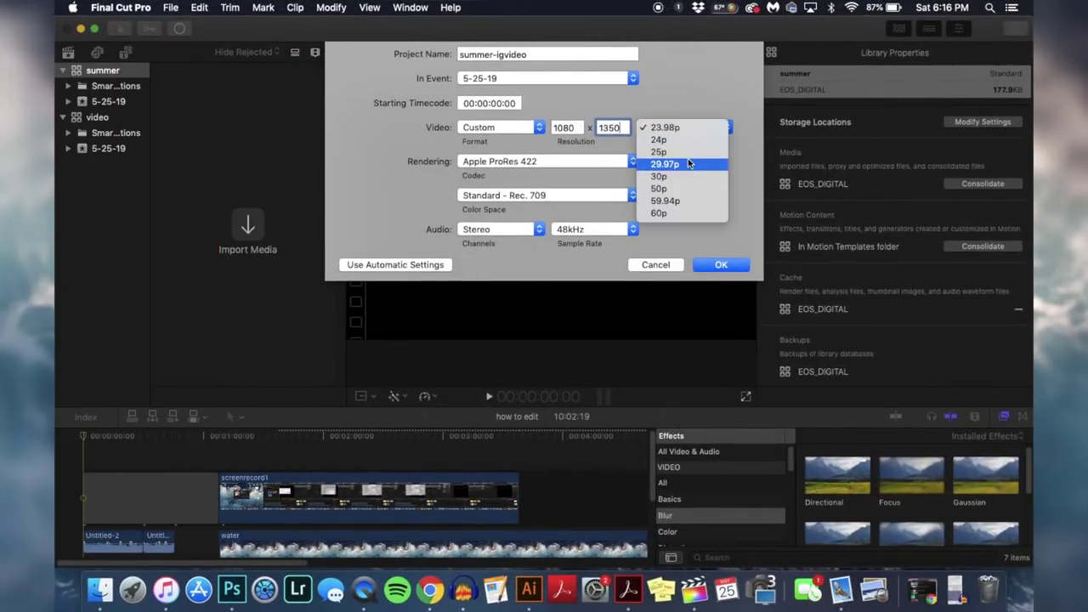
pyautogui.click(685, 165)
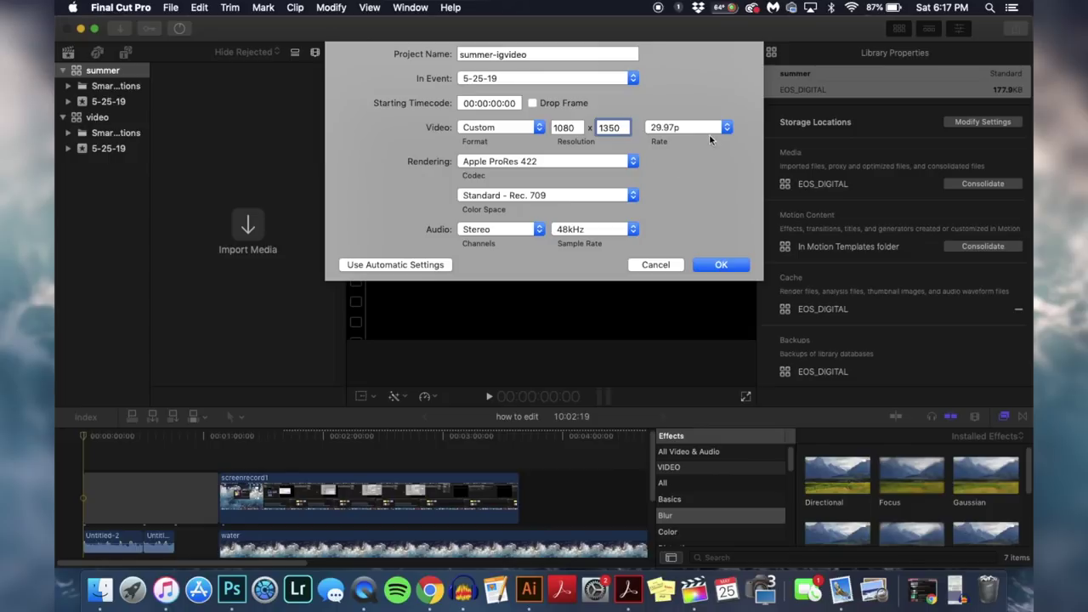
pyautogui.click(707, 129)
pyautogui.click(699, 62)
pyautogui.click(736, 264)
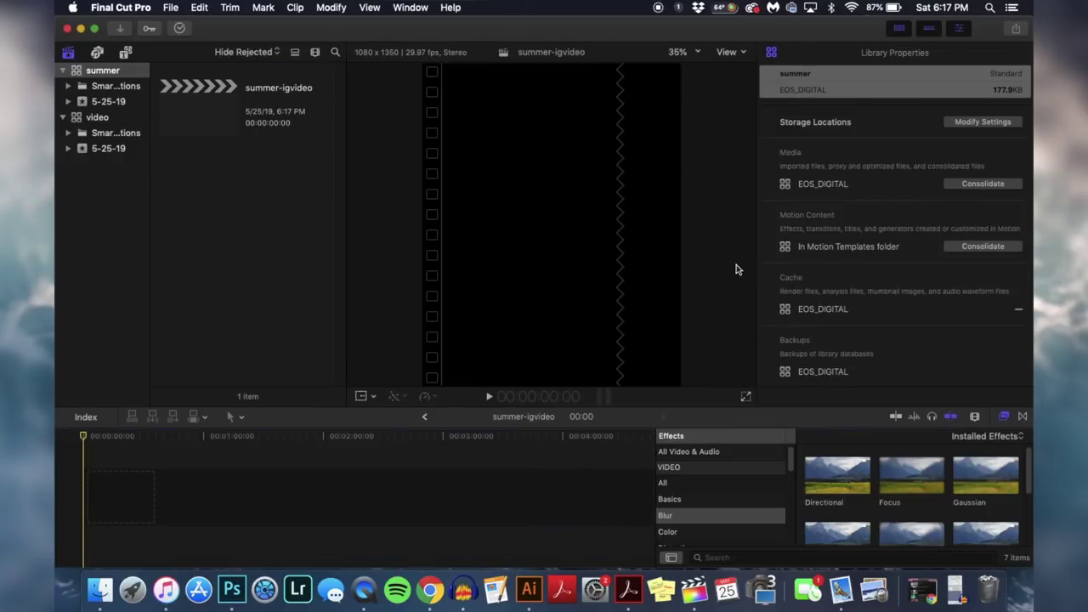
pyautogui.click(184, 132)
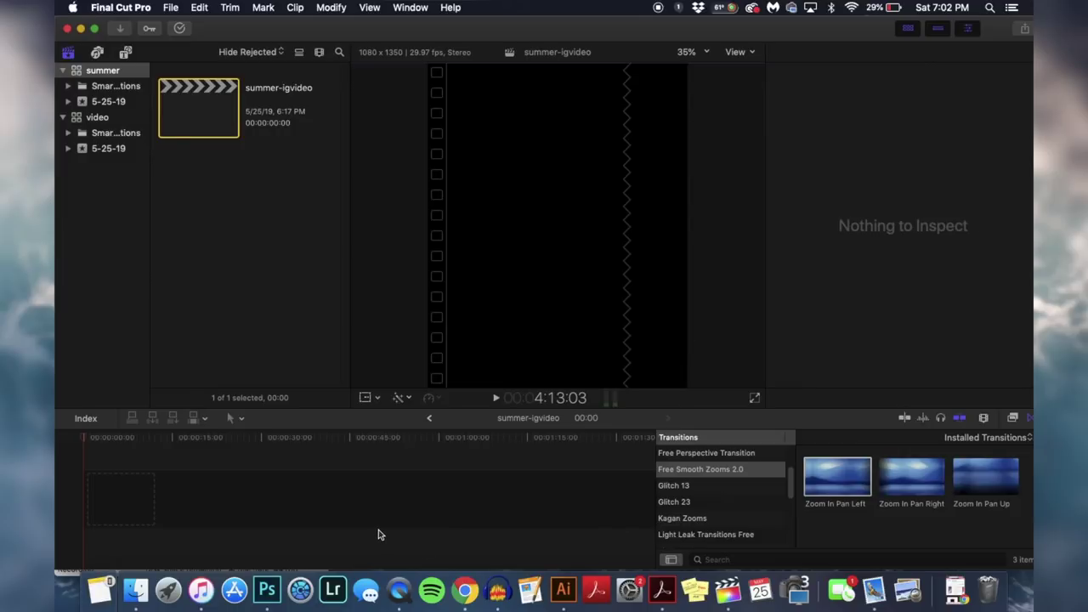
# Import the clips MVI_8982 through MVI_8989 from EOS_DIGITAL into the 5-25-19 event
pyautogui.click(170, 7)
pyautogui.moveTo(198, 94)
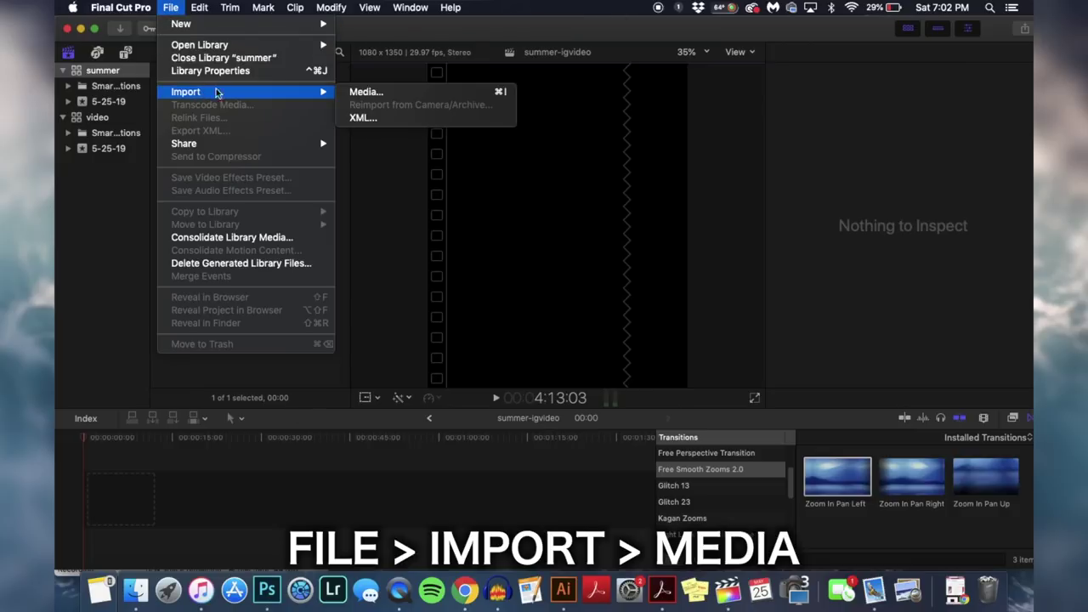
pyautogui.click(364, 93)
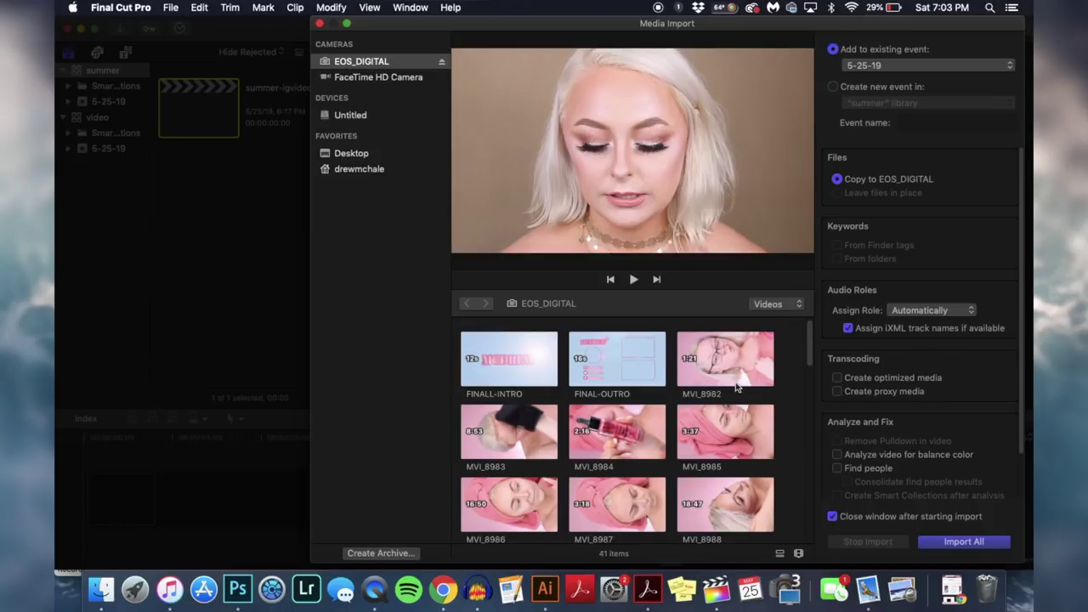
pyautogui.scroll(-2, 737, 387)
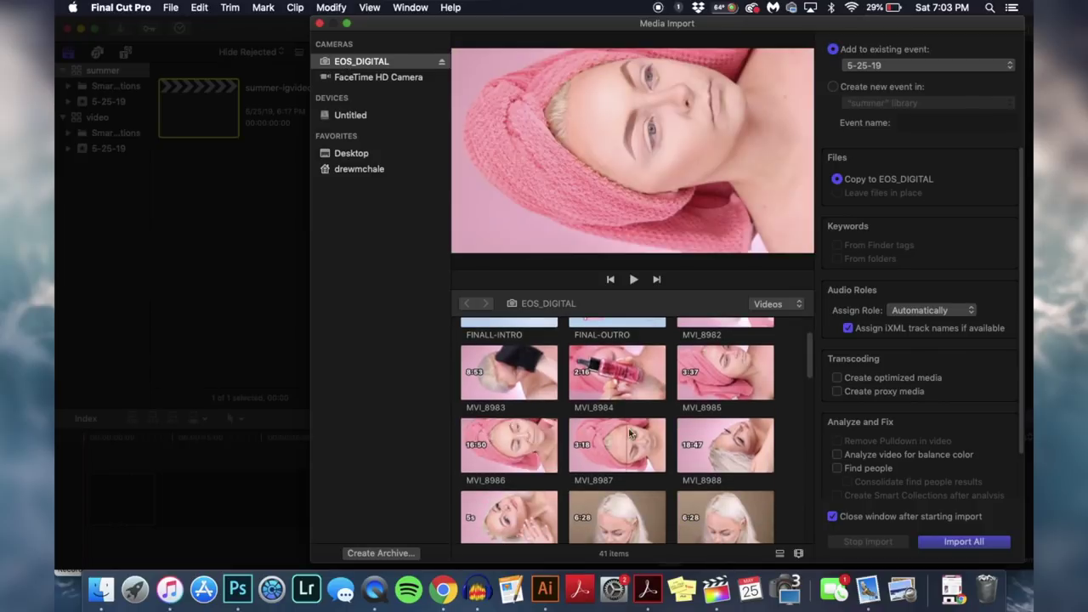
pyautogui.scroll(2, 759, 435)
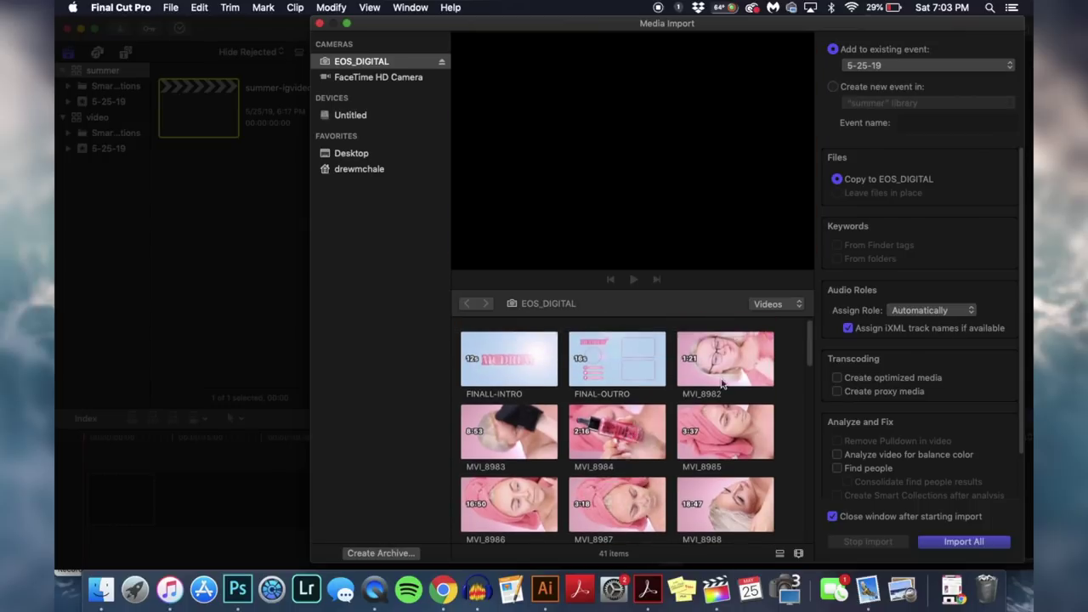
pyautogui.click(725, 380)
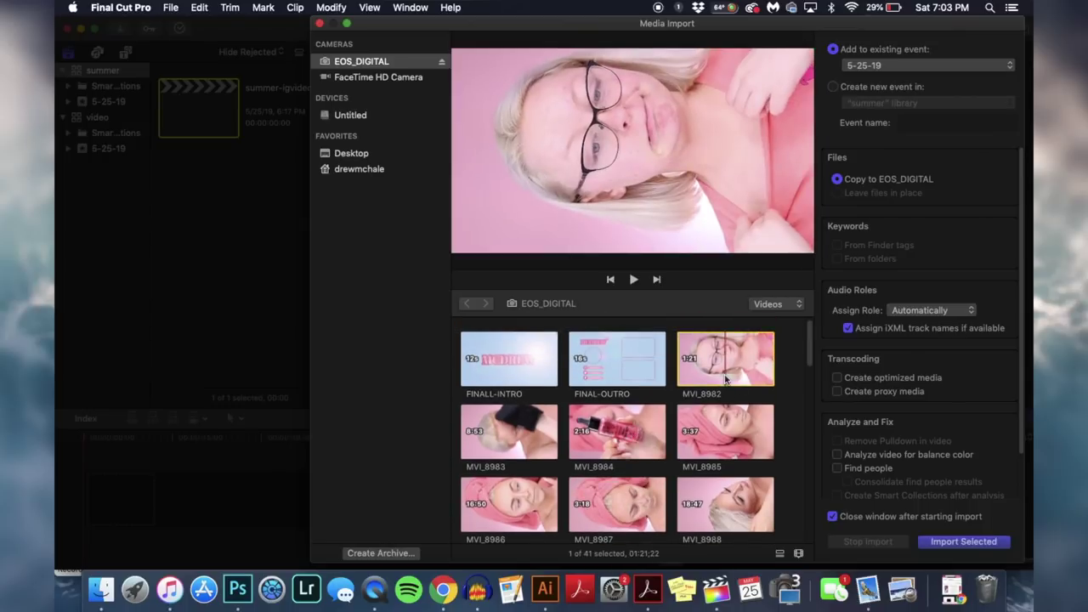
pyautogui.scroll(-2, 505, 476)
pyautogui.keyDown('shift'); pyautogui.click(510, 511); pyautogui.keyUp('shift')
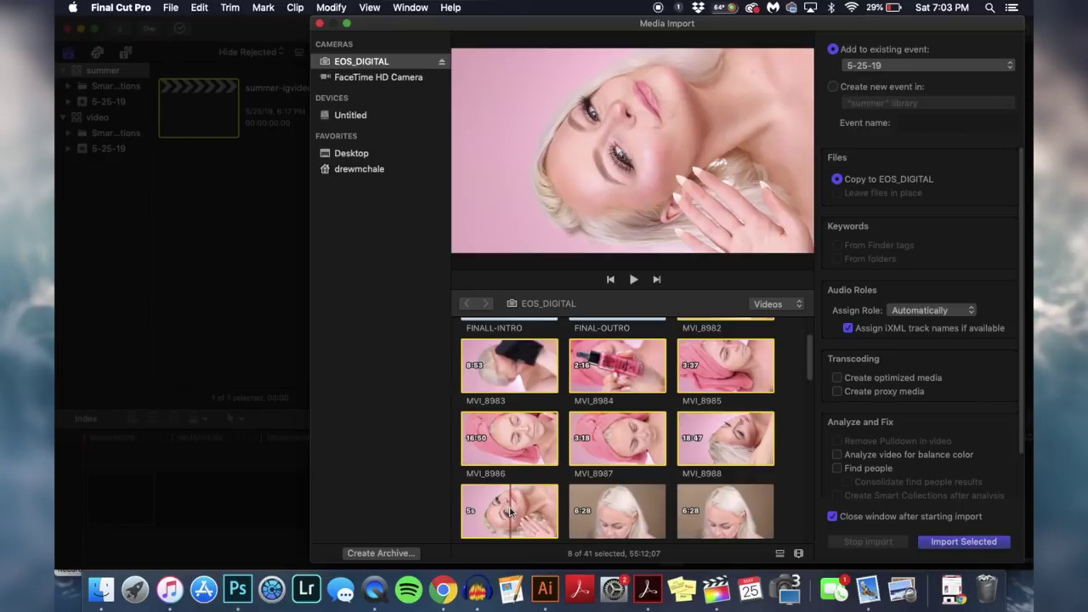
pyautogui.scroll(2, 594, 479)
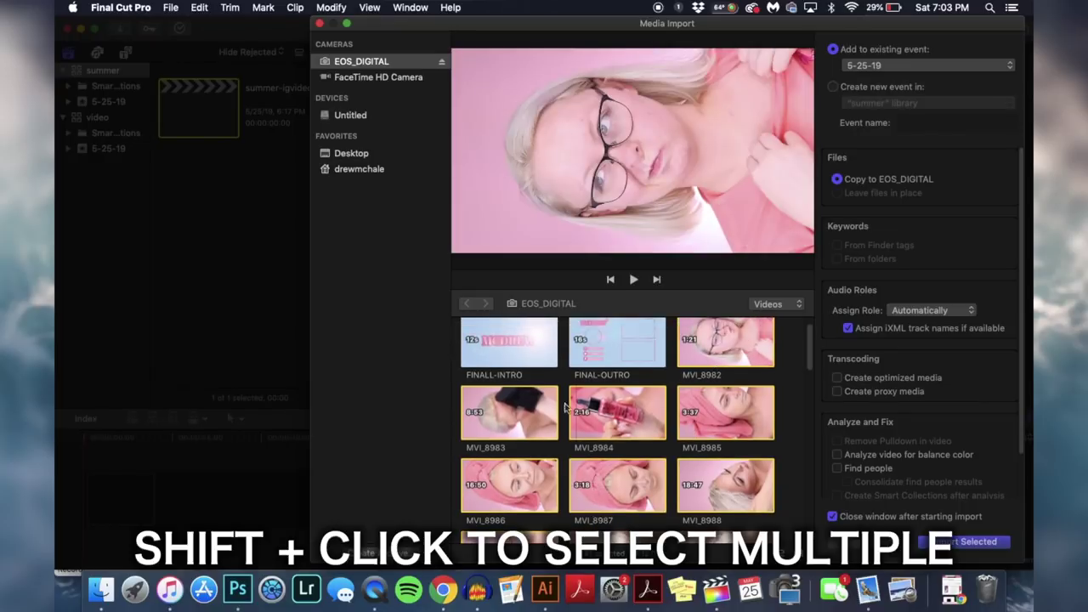
pyautogui.scroll(-2, 668, 425)
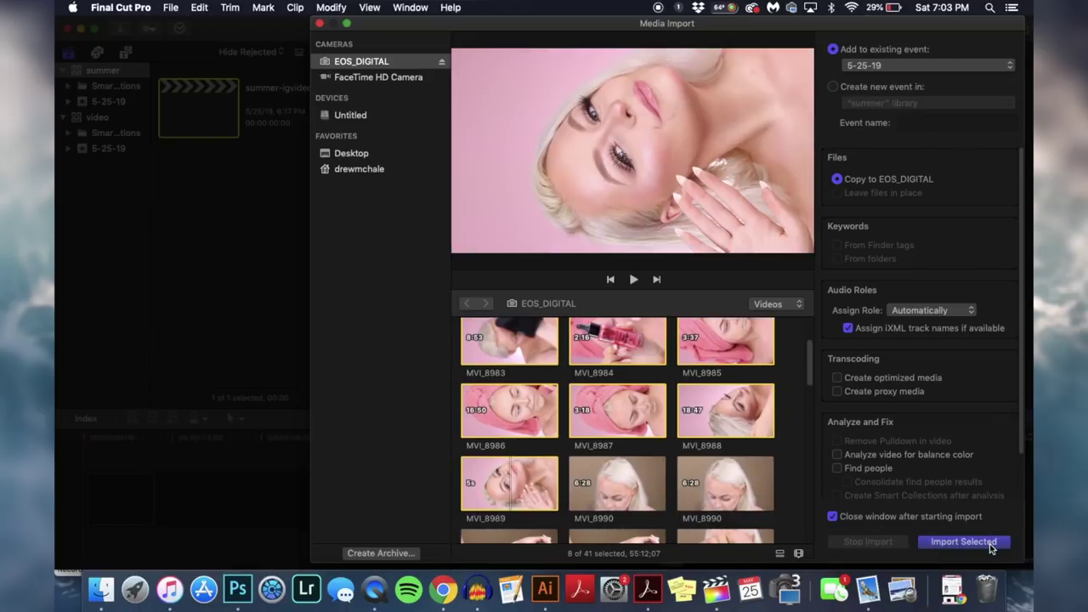
pyautogui.click(963, 542)
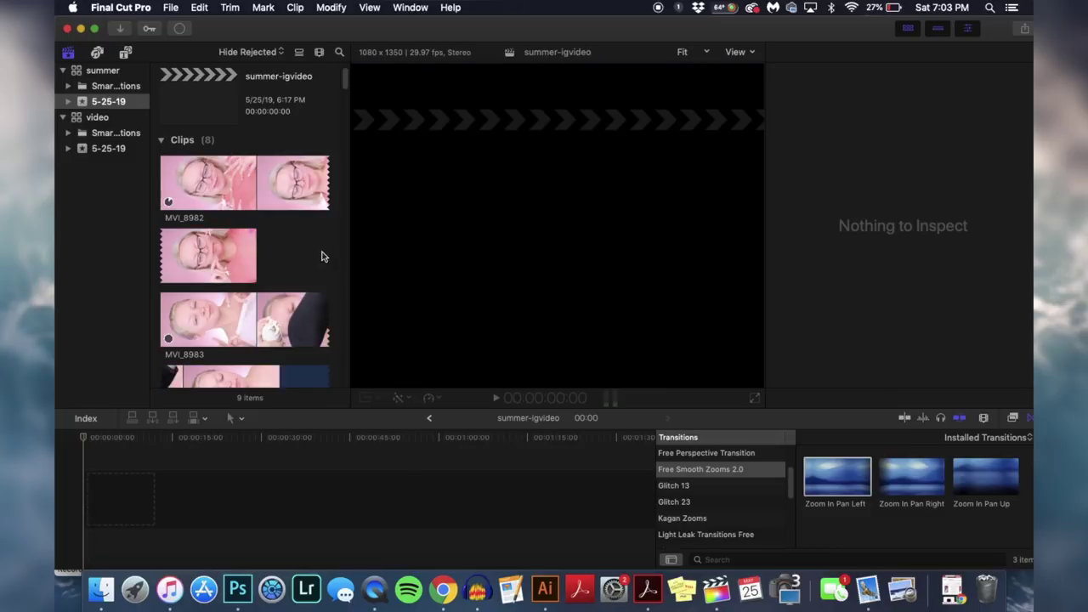
# Look through the imported clips in the summer library's 5-25-19 event
pyautogui.scroll(-10, 245, 219)
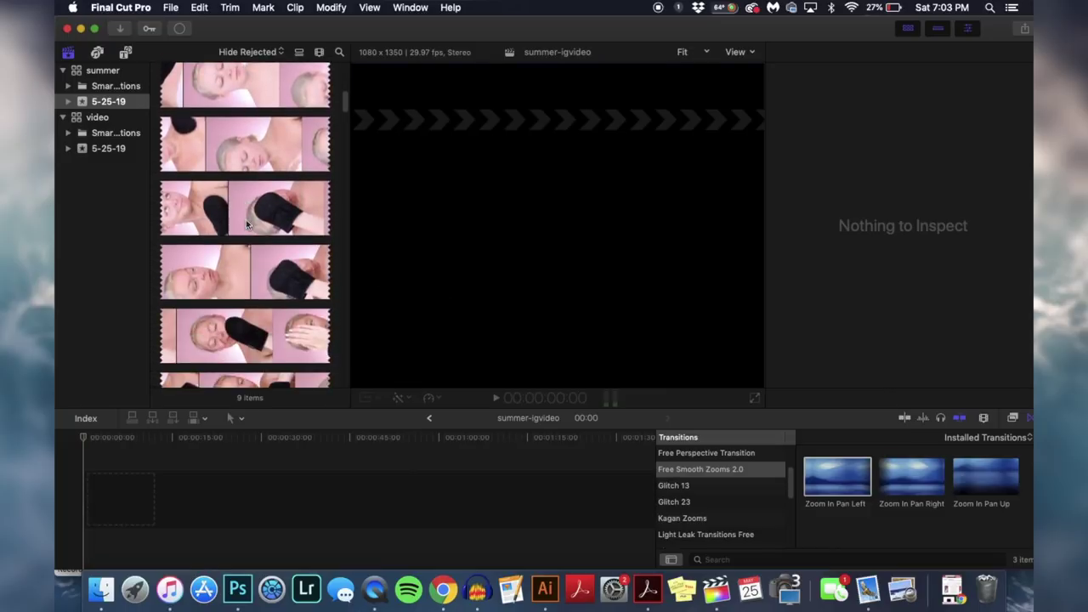
pyautogui.scroll(-10, 246, 219)
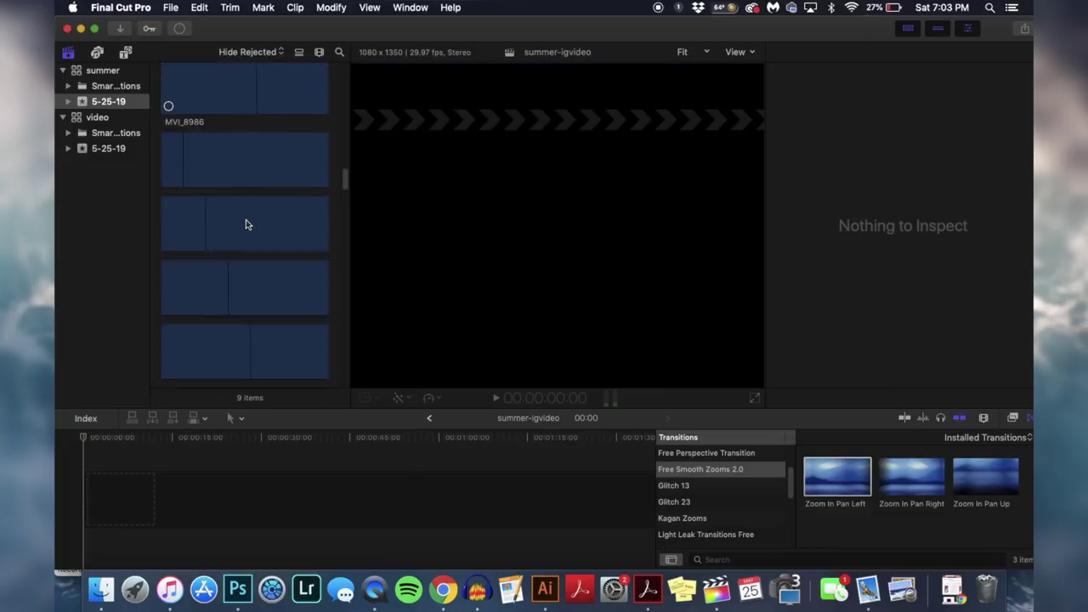
pyautogui.scroll(15, 246, 223)
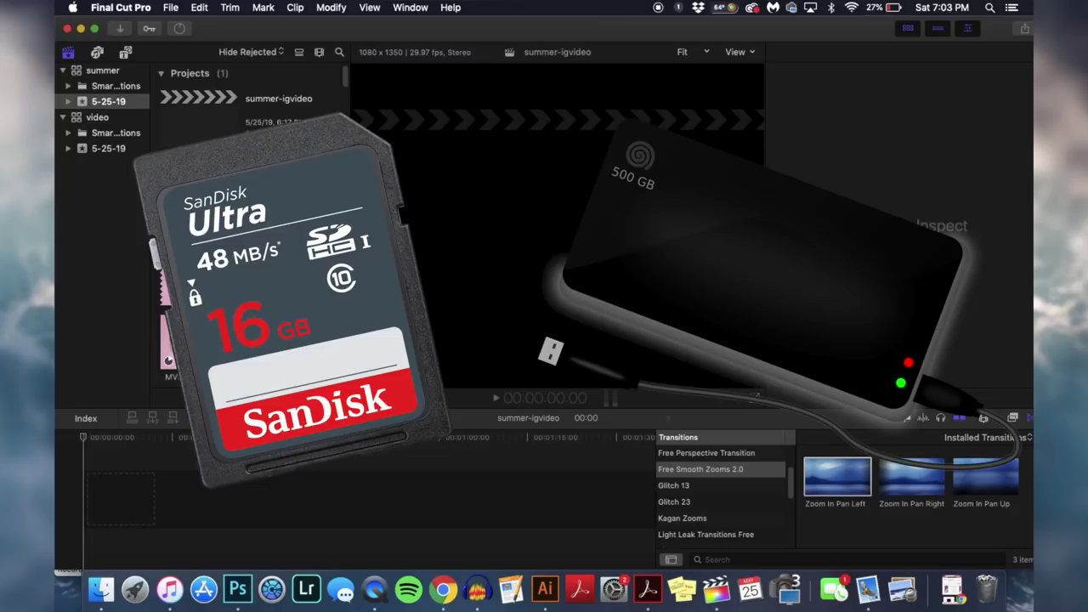
pyautogui.scroll(-5, 250, 230)
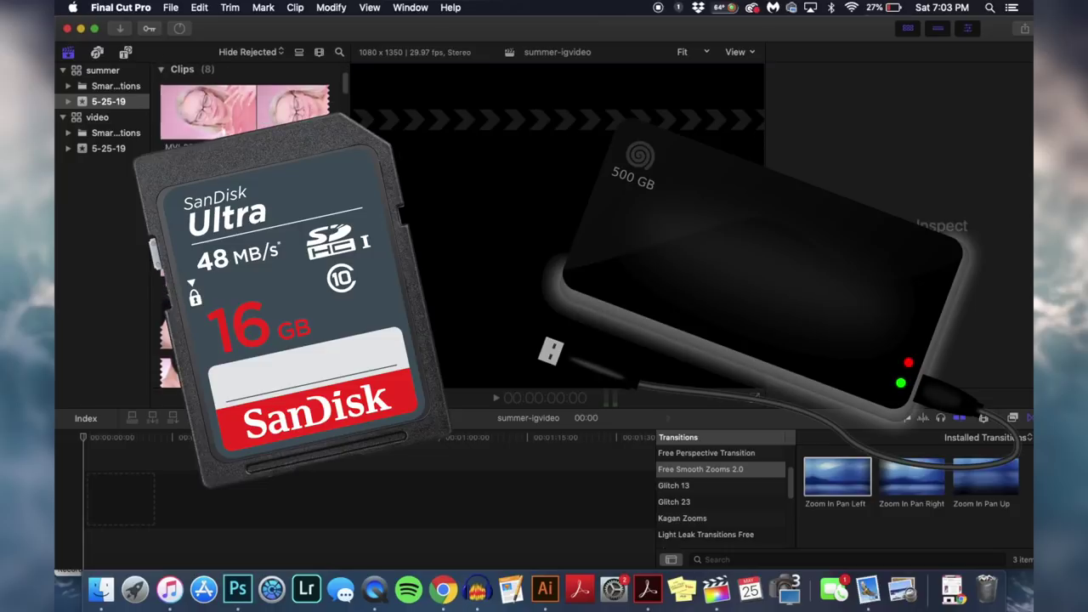
pyautogui.scroll(-3, 250, 230)
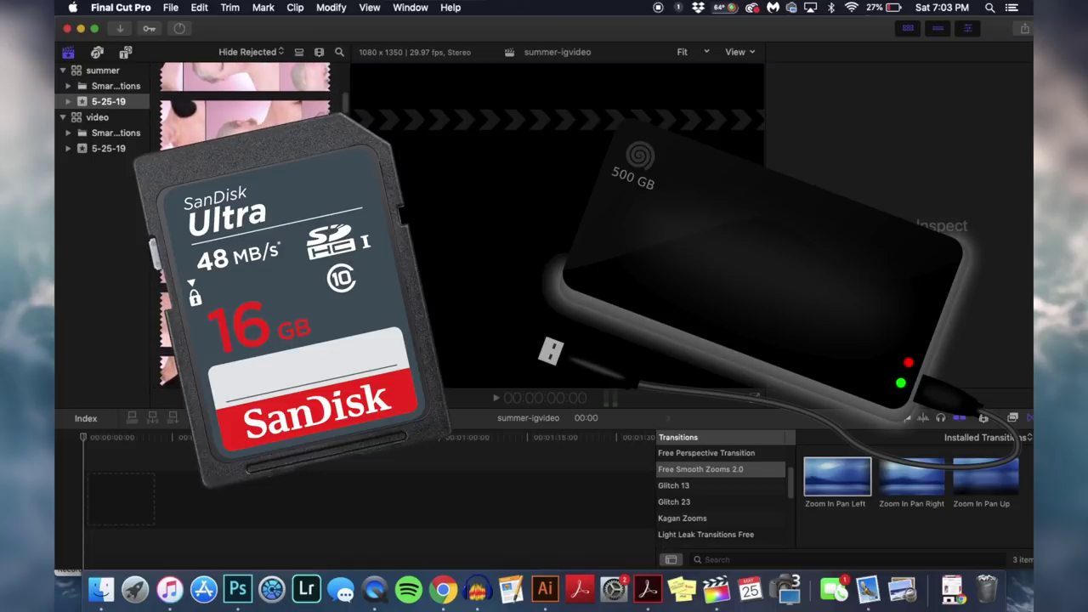
pyautogui.scroll(5, 251, 229)
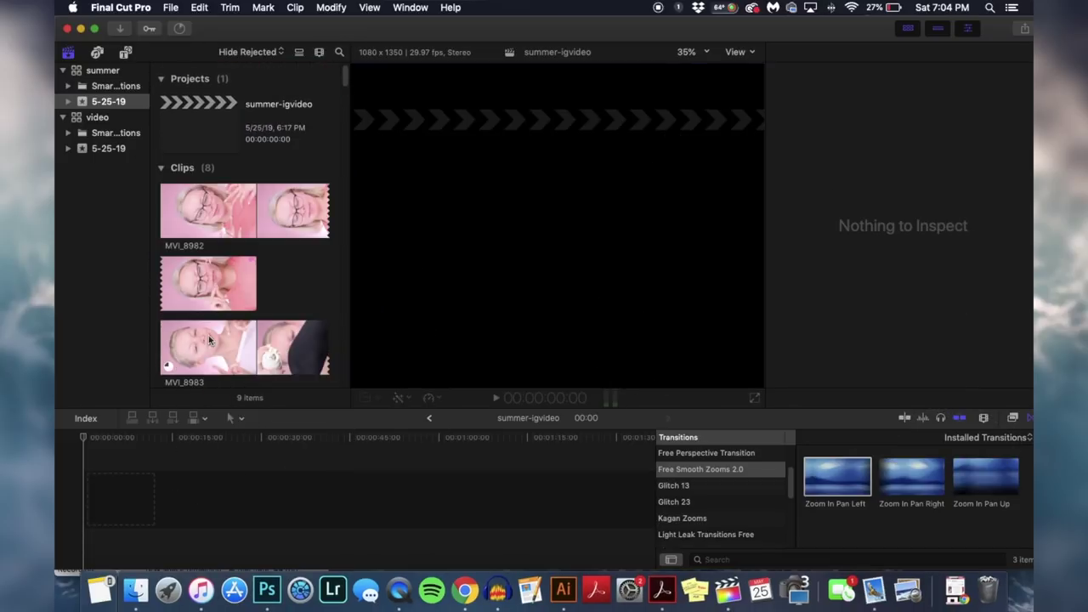
pyautogui.scroll(-4, 208, 340)
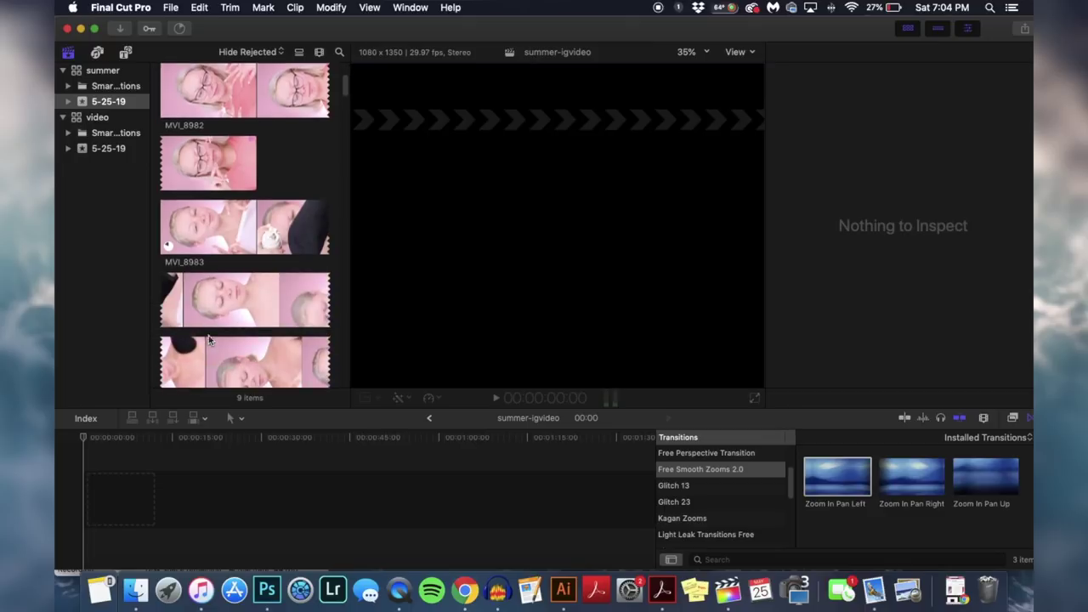
# Check the media import's progress in the background tasks and dismiss the import notification
pyautogui.click(180, 28)
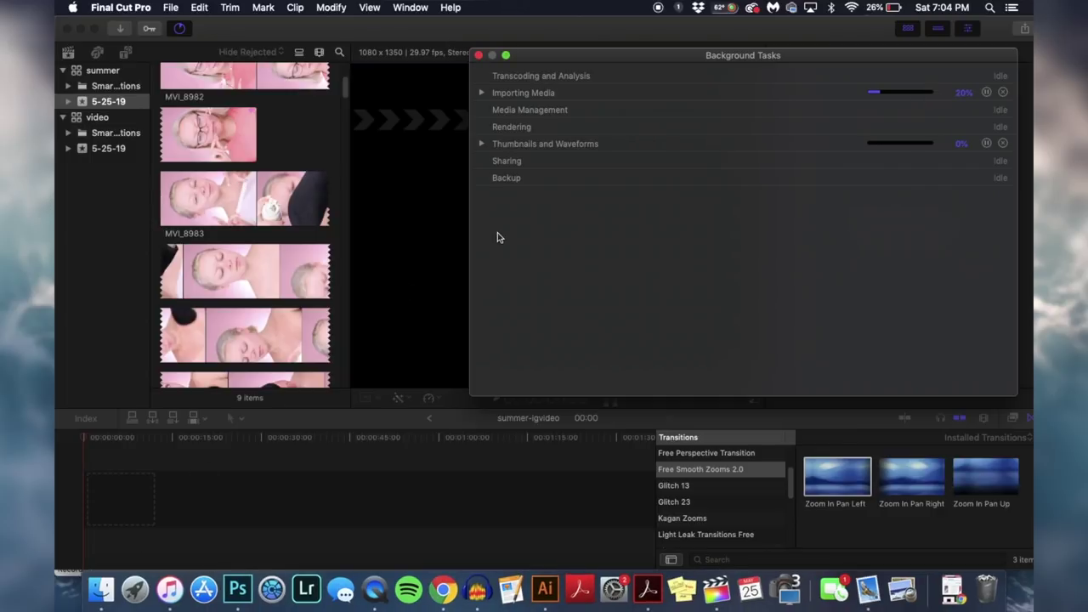
pyautogui.click(478, 55)
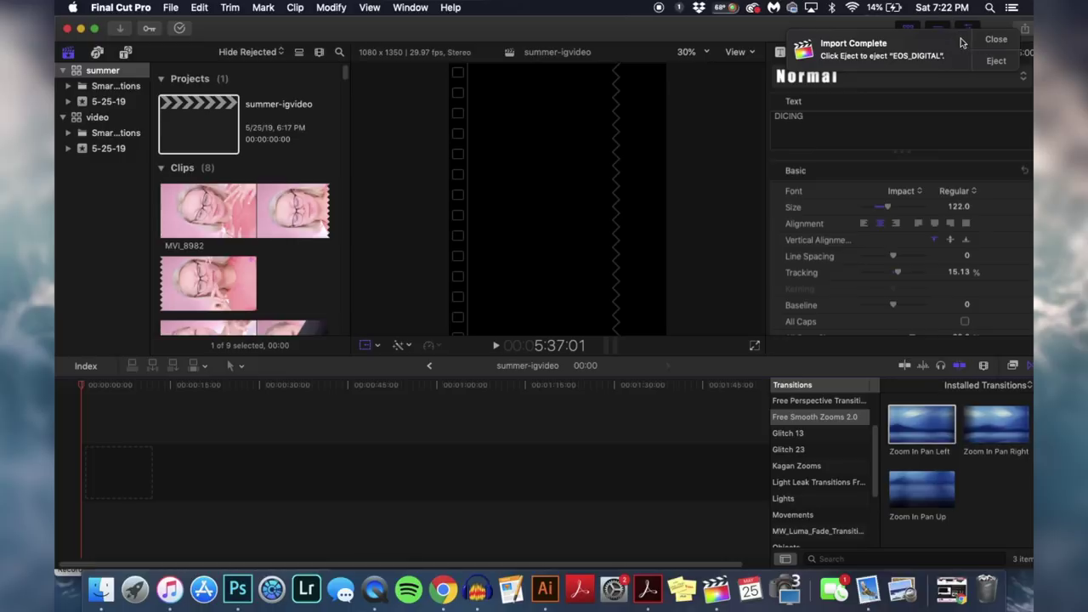
pyautogui.click(1005, 44)
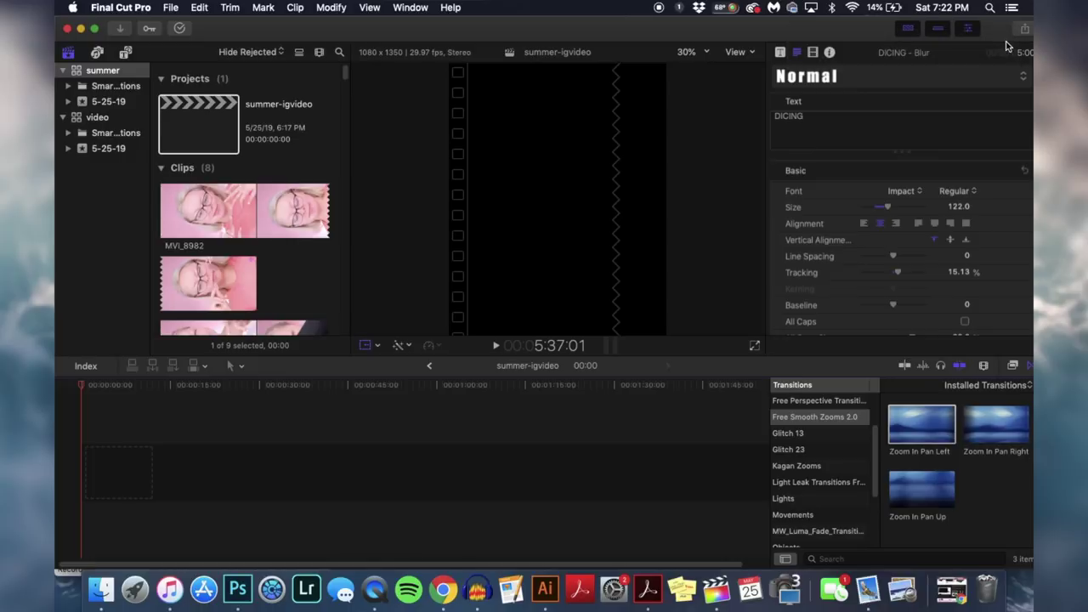
# Pause playback and split the MVI_8983 clip in the timeline at 12:22
pyautogui.scroll(-5, 244, 232)
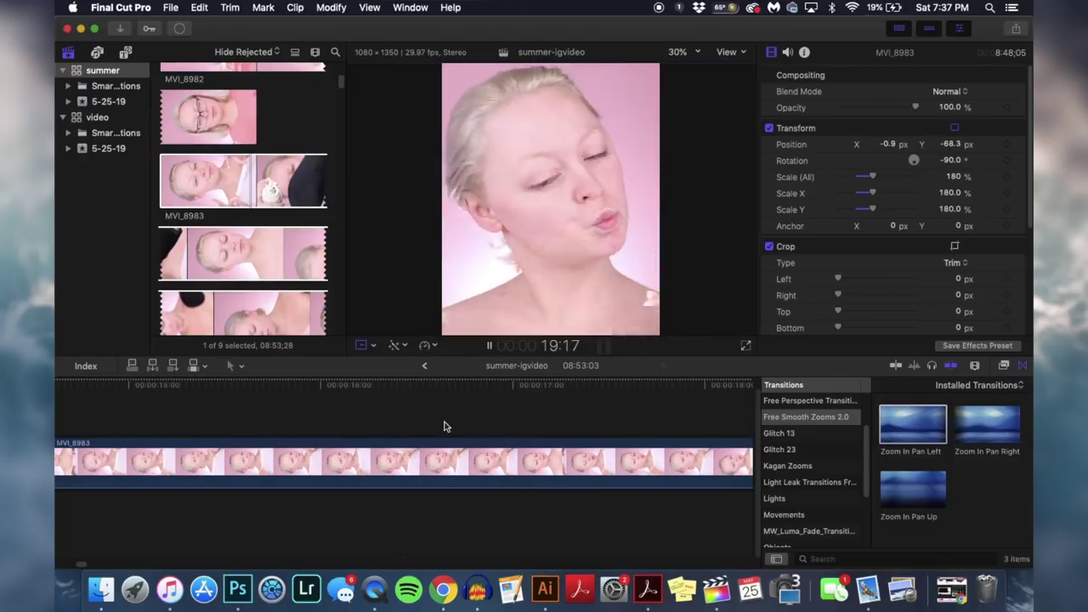
pyautogui.press('space')
pyautogui.press('super+b')
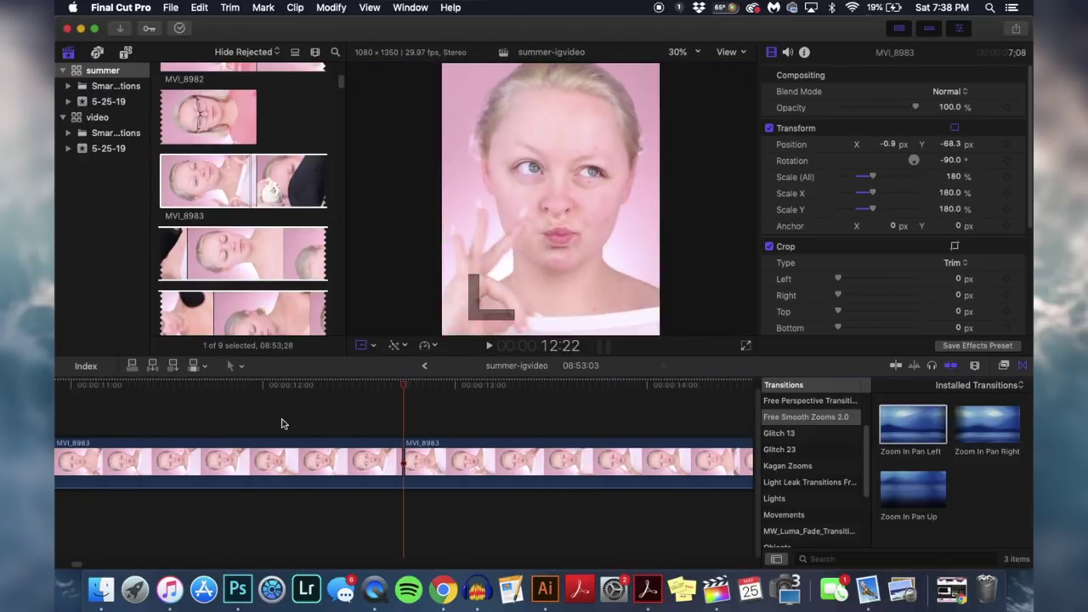
pyautogui.press('super+minus')
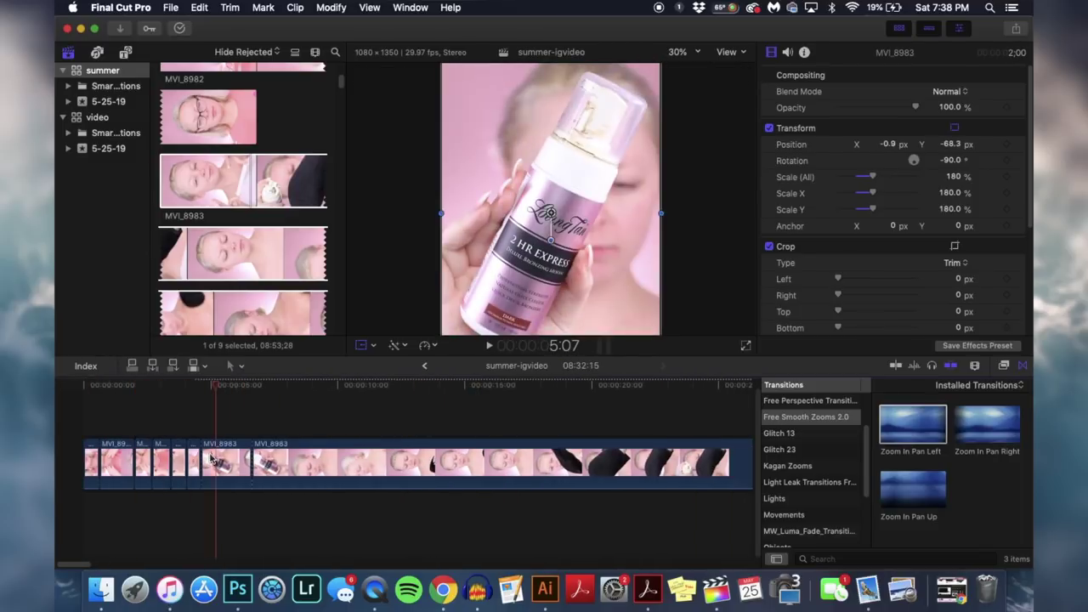
# Extend the short MVI_8983 clip starting at about 4:02 slightly at its end and reposition the picture in the viewer
pyautogui.click(131, 406)
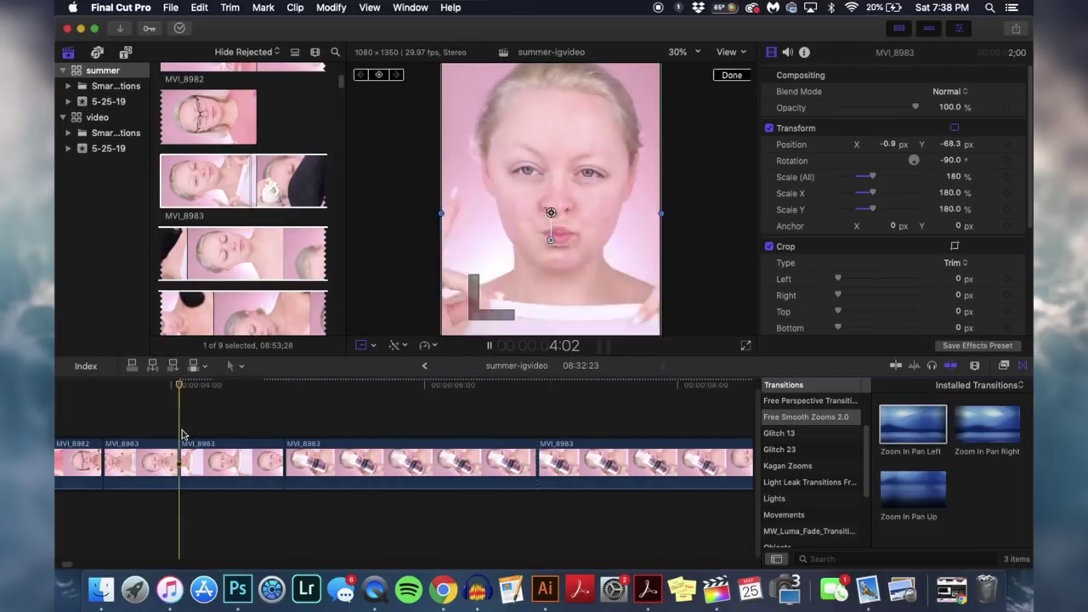
pyautogui.moveTo(285, 461); pyautogui.dragTo(292, 461)
pyautogui.moveTo(595, 280); pyautogui.dragTo(616, 291)
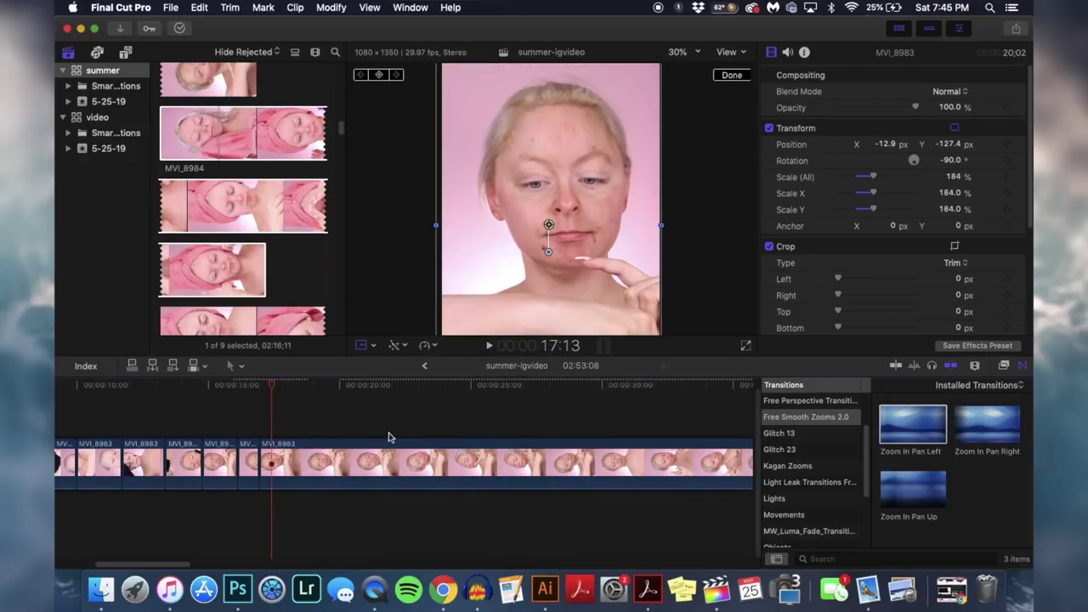
# Delete the long leftover MVI_8983 clip just before MVI_8984 in the timeline and select MVI_8984
pyautogui.hscroll(10, 388, 436)
pyautogui.click(316, 470)
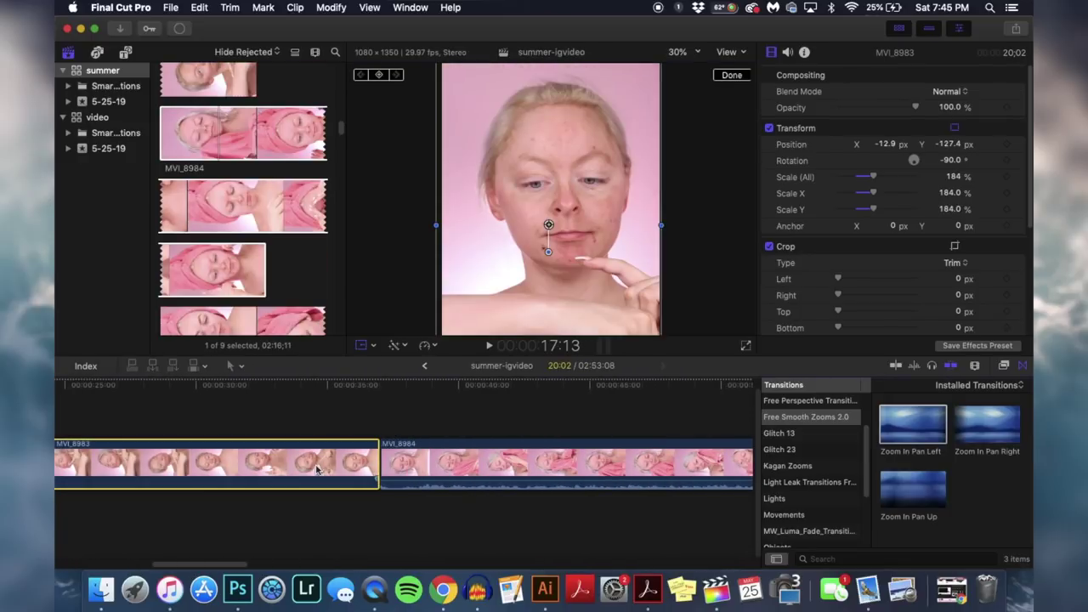
pyautogui.press('Delete')
pyautogui.click(510, 475)
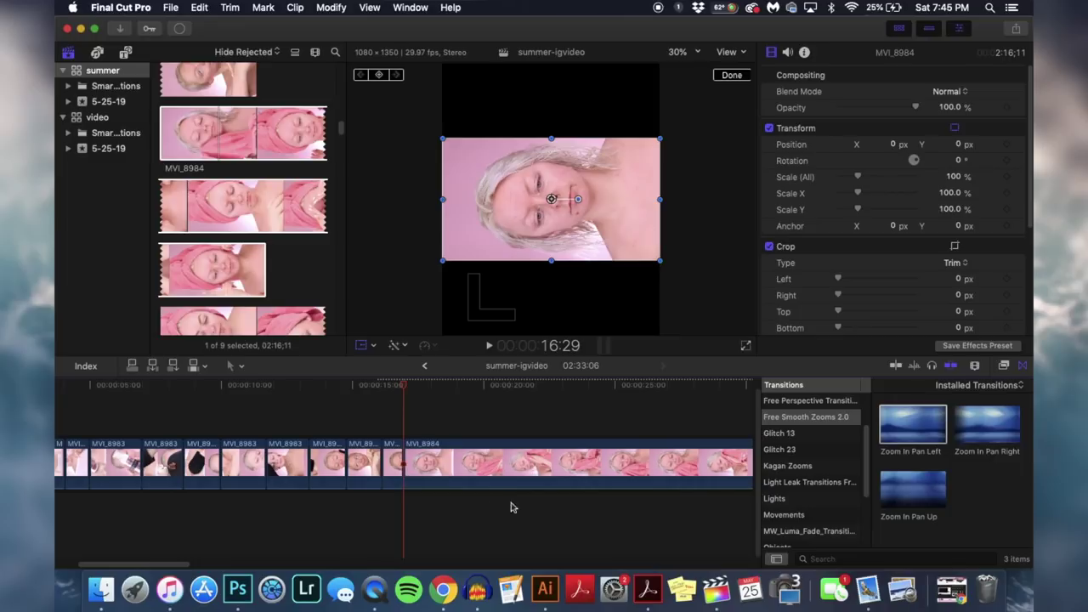
# Rotate the long MVI_8984 timeline clip by -90° and scale it to 184% so it fills the portrait frame
pyautogui.click(509, 425)
pyautogui.click(548, 443)
pyautogui.click(958, 161)
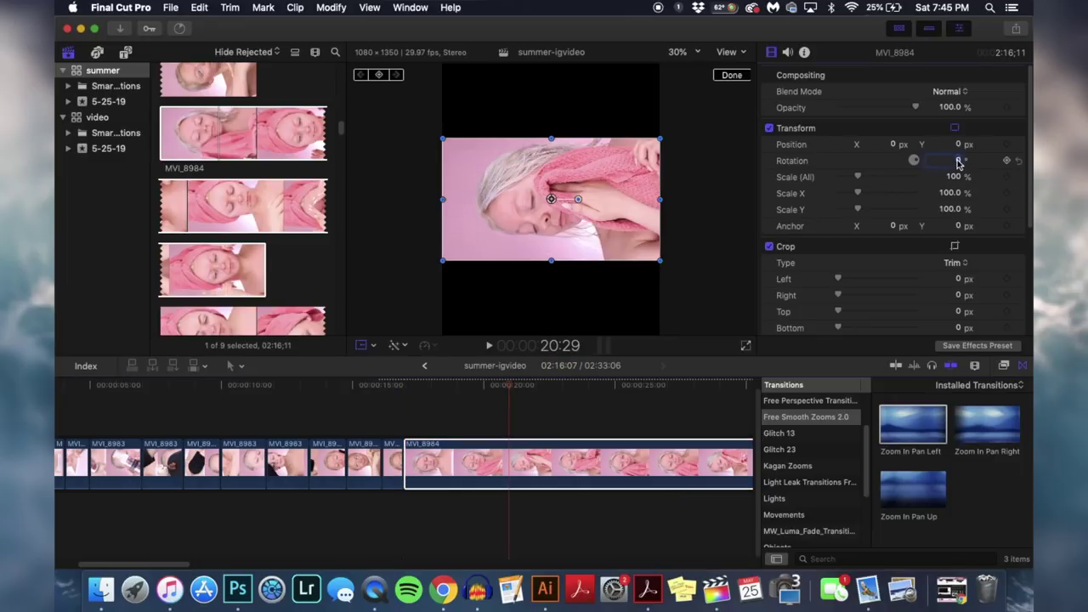
pyautogui.moveTo(857, 176); pyautogui.dragTo(875, 178)
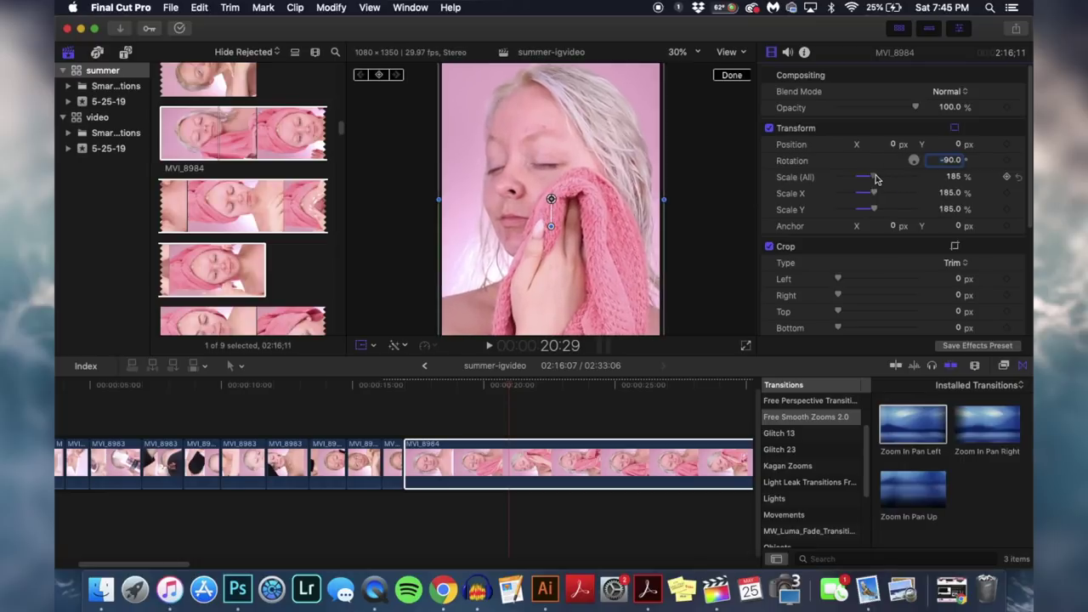
# Play through the rotated MVI_8984 clip and split it at 32:03
pyautogui.hscroll(10, 713, 446)
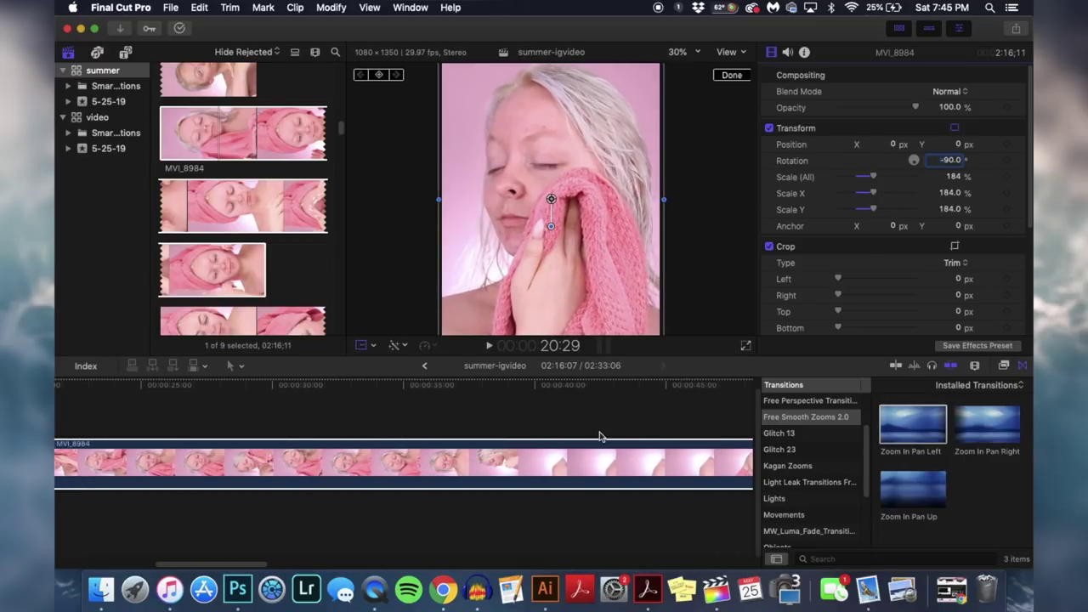
pyautogui.hscroll(-6, 599, 436)
pyautogui.click(298, 416)
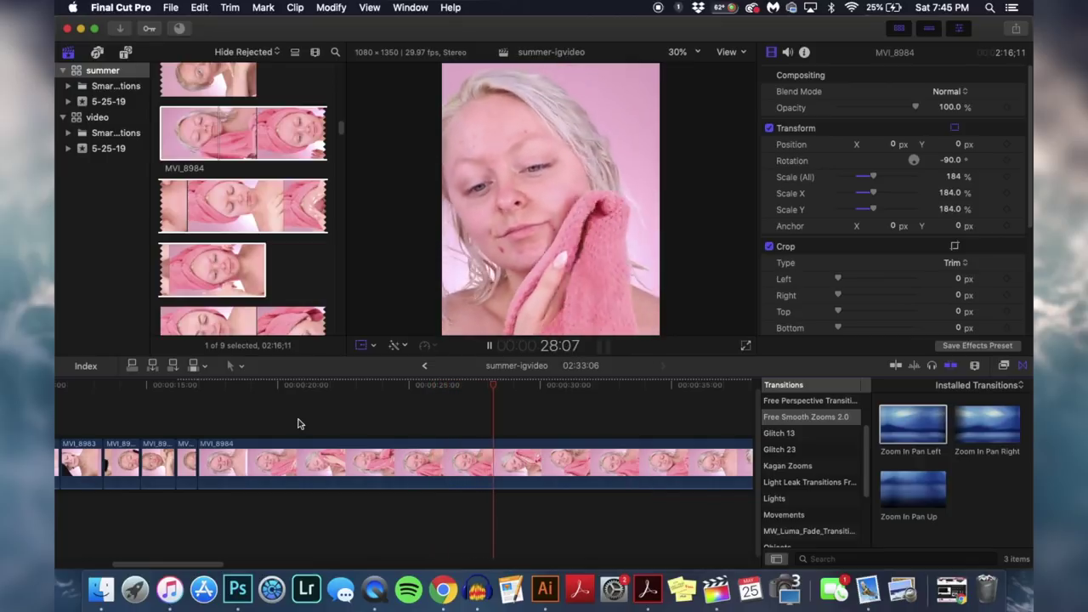
pyautogui.hotkey('shift', 't')
pyautogui.click(226, 407)
pyautogui.press('space')
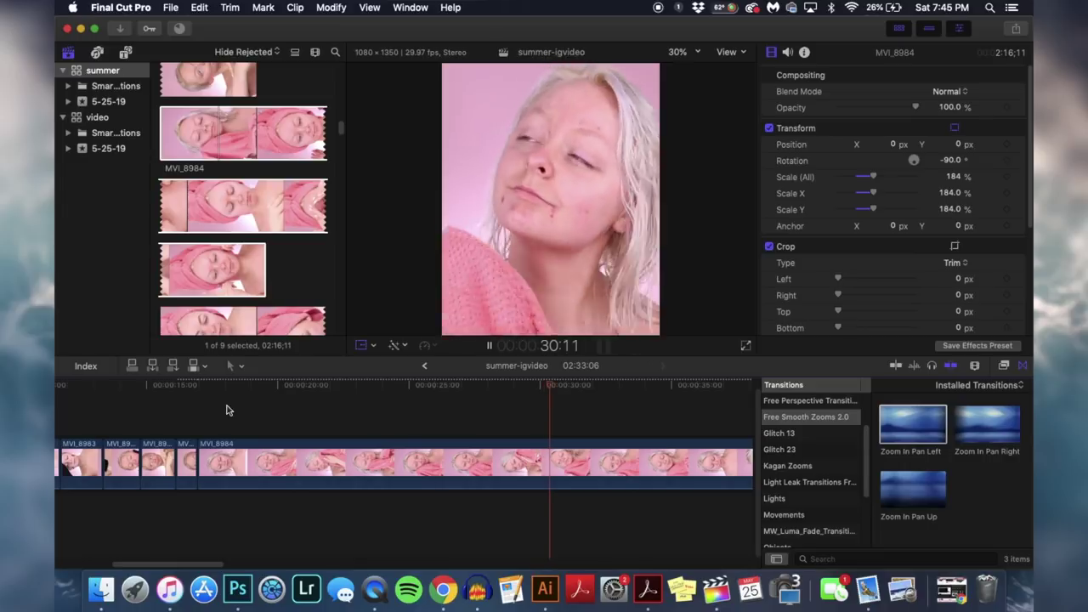
pyautogui.press('space')
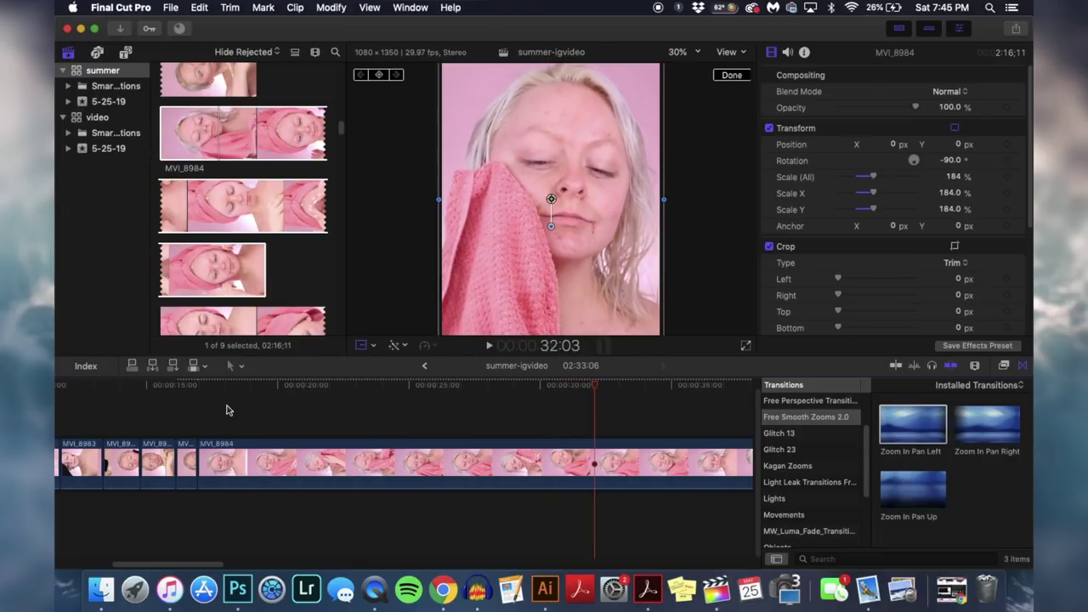
pyautogui.press('super+b')
# Split MVI_8984 again at 30:21 and delete the long section before that cut
pyautogui.click(558, 428)
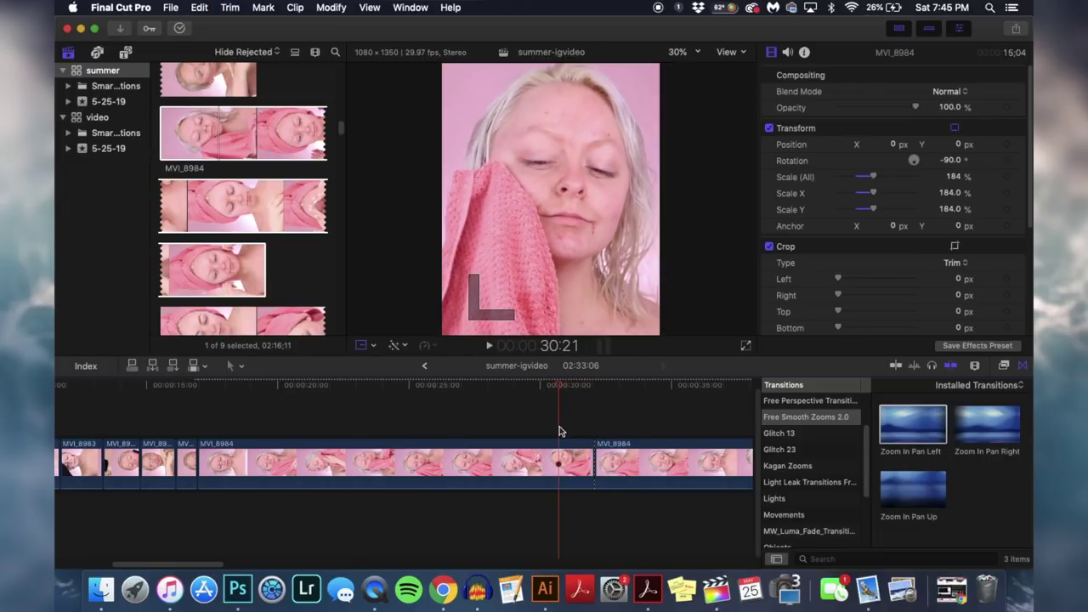
pyautogui.press('super+b')
pyautogui.click(509, 481)
pyautogui.press('Delete')
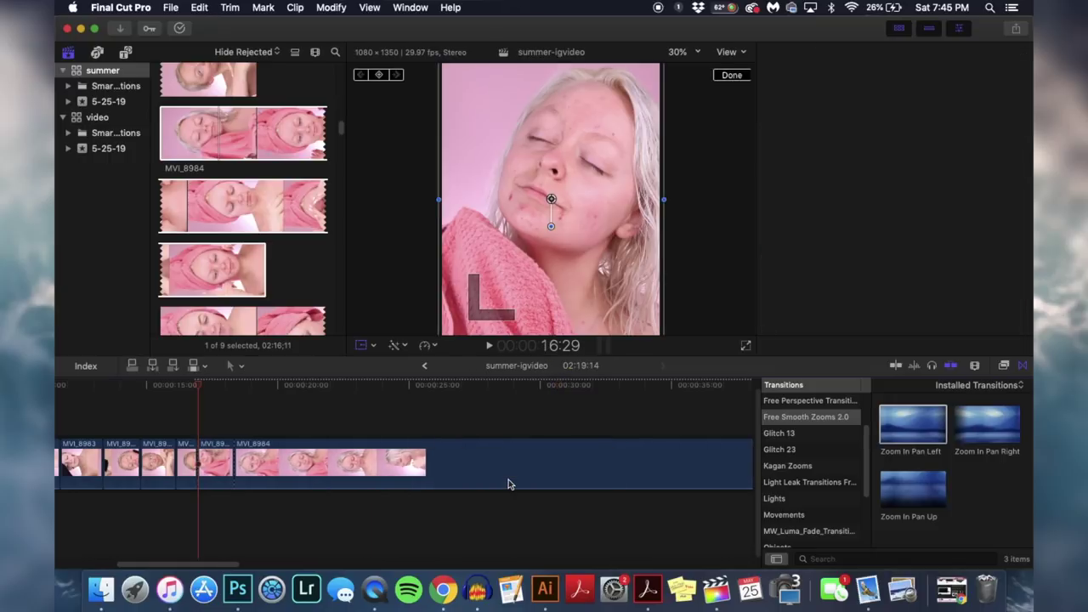
# Shorten the MVI_8984 clip starting at 16:29 to 27 frames and play back the cut
pyautogui.press('space')
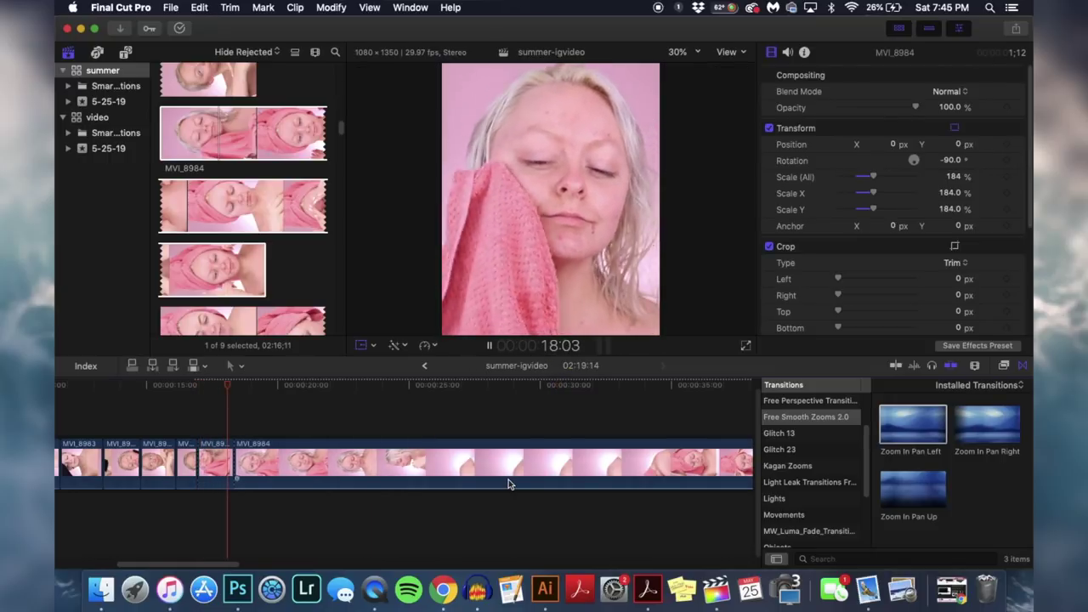
pyautogui.press('space')
pyautogui.hotkey('shift', 't')
pyautogui.moveTo(240, 473); pyautogui.dragTo(198, 459)
pyautogui.click(185, 407)
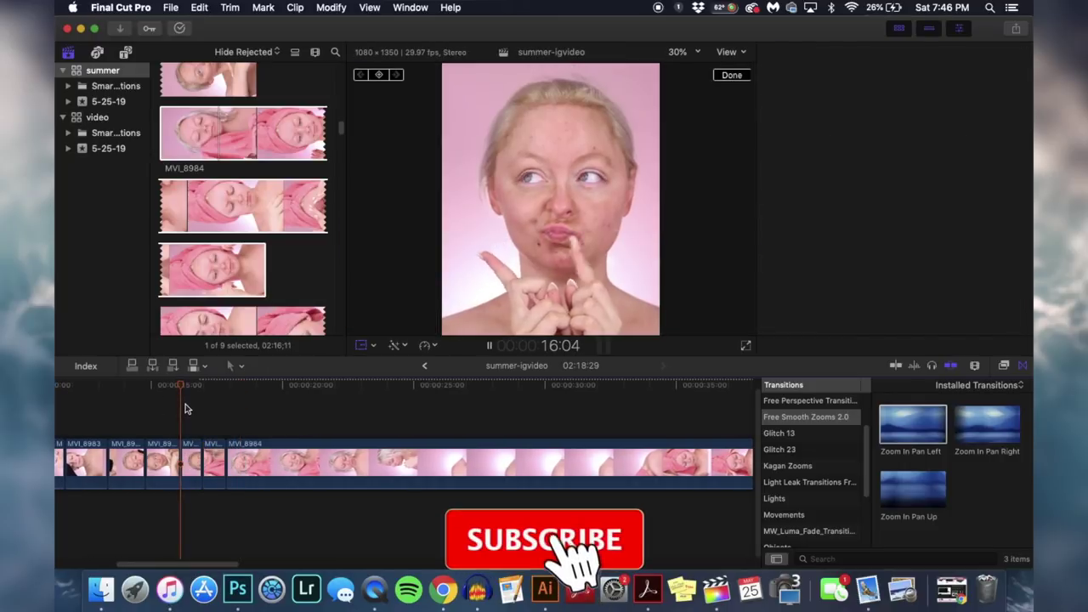
pyautogui.press('super+4')
pyautogui.press('space')
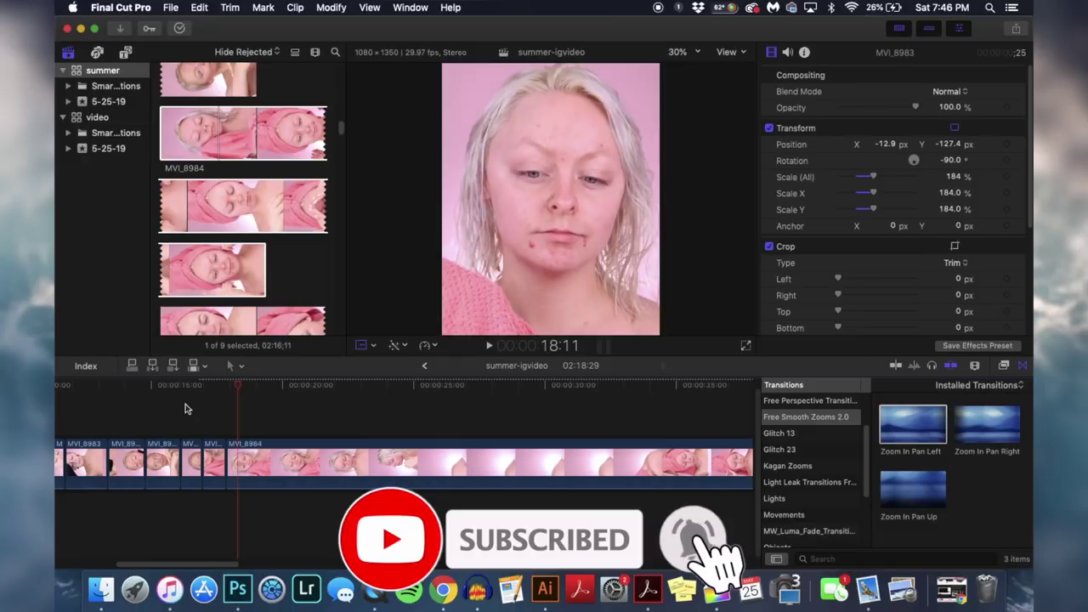
pyautogui.press('space')
# Find the start of the hair flip in the long MVI_8984 clip, split it at 24:16 and delete the section before the cut
pyautogui.click(511, 408)
pyautogui.click(338, 423)
pyautogui.press('space')
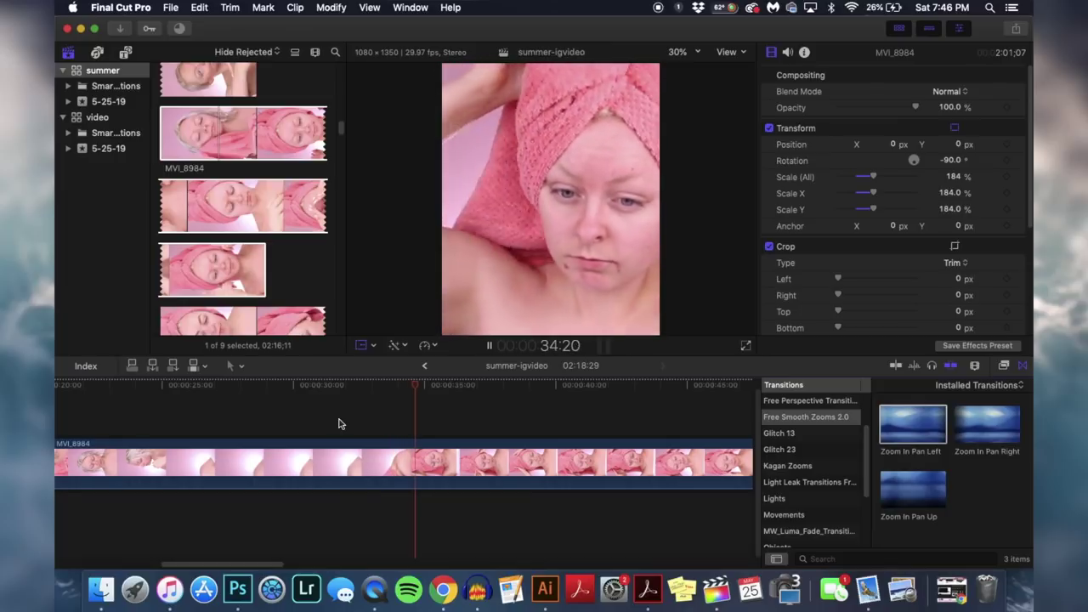
pyautogui.press('space')
pyautogui.click(159, 421)
pyautogui.hscroll(-5, 161, 422)
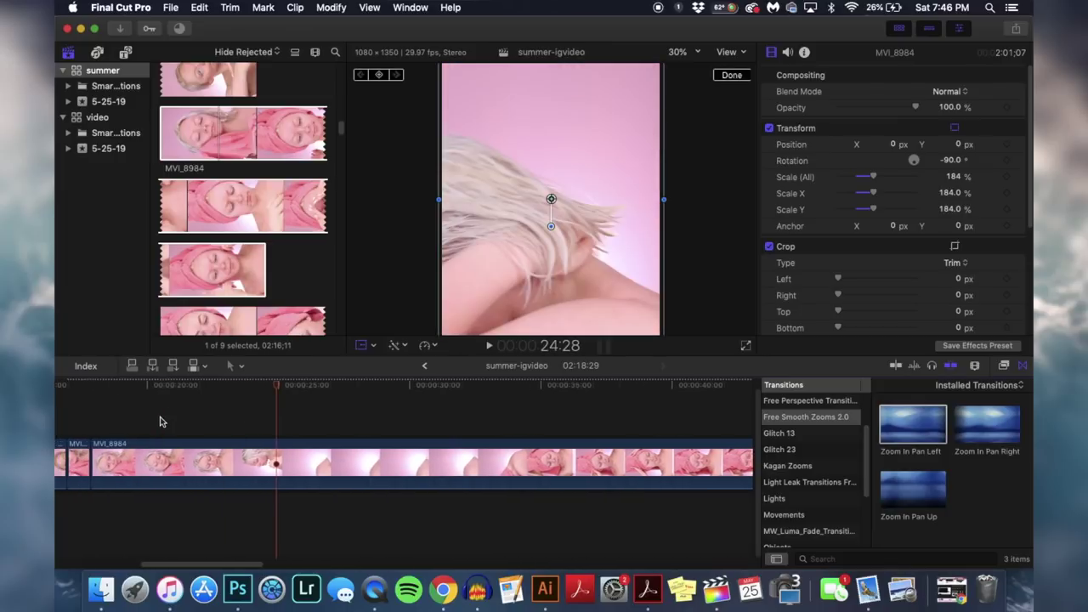
pyautogui.click(213, 426)
pyautogui.press('space')
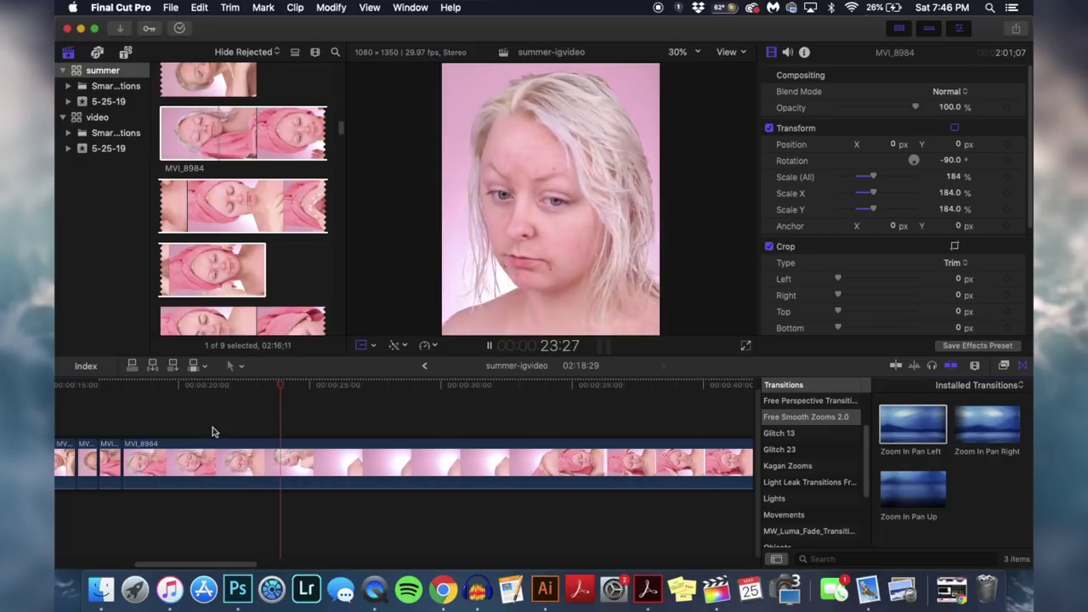
pyautogui.press('space')
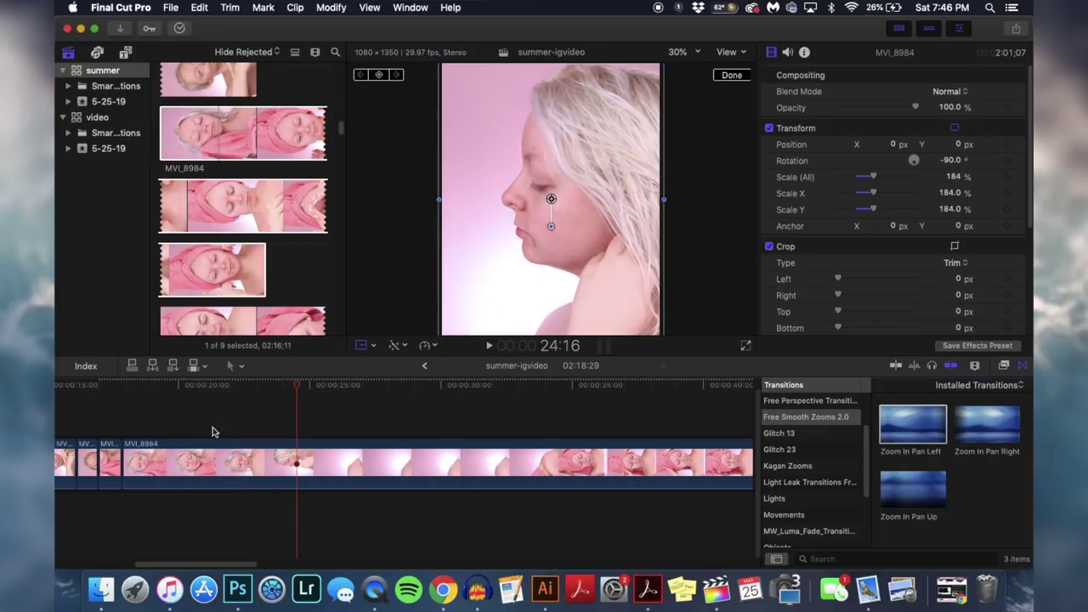
pyautogui.press('cmd+b')
pyautogui.click(243, 448)
pyautogui.press('Delete')
# Split MVI_8984 at 18:22 and 26:29, delete the section in between and play back the join
pyautogui.press('space')
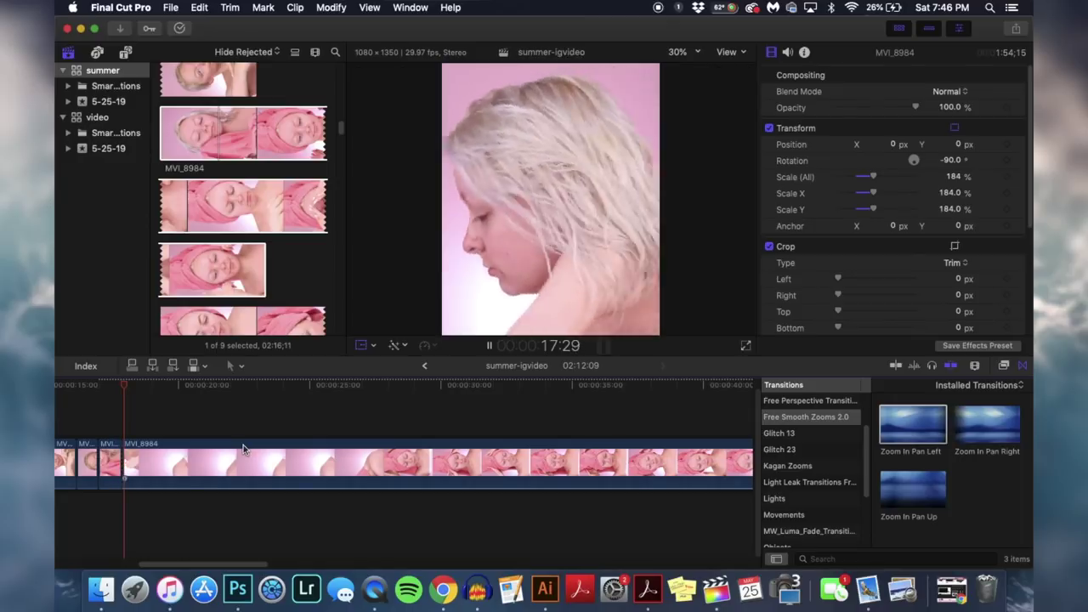
pyautogui.press('space')
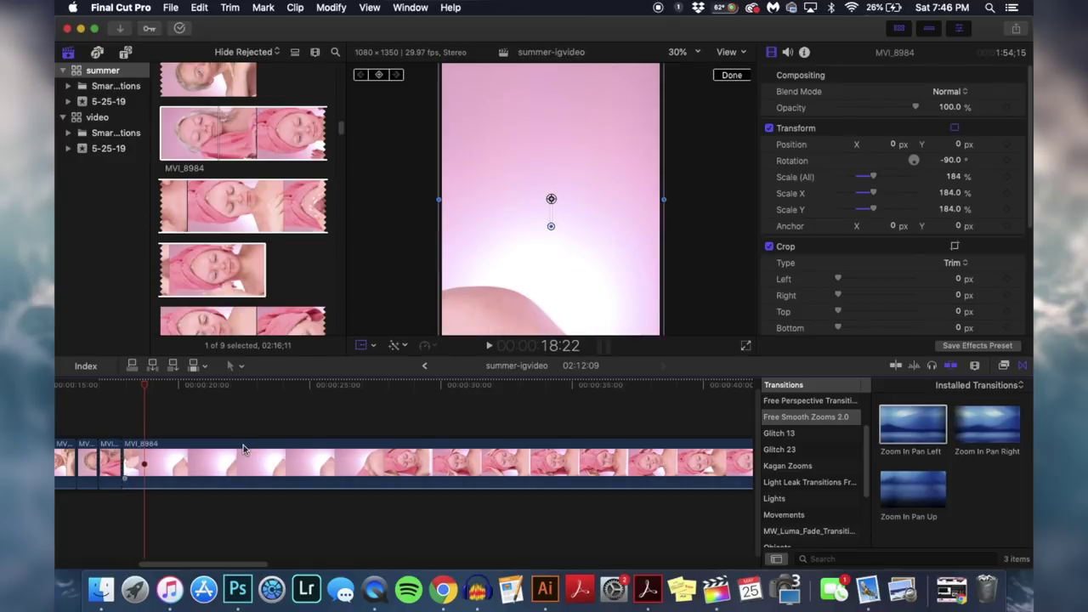
pyautogui.click(146, 472)
pyautogui.hscroll(5, 148, 470)
pyautogui.hscroll(-5, 154, 469)
pyautogui.hotkey('shift', 't')
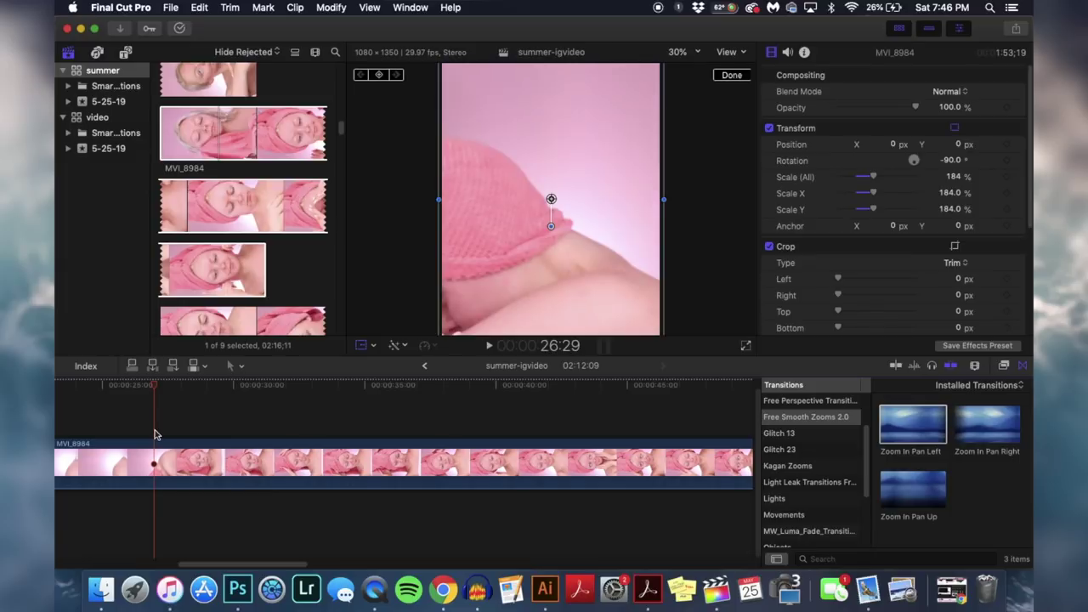
pyautogui.press('Delete')
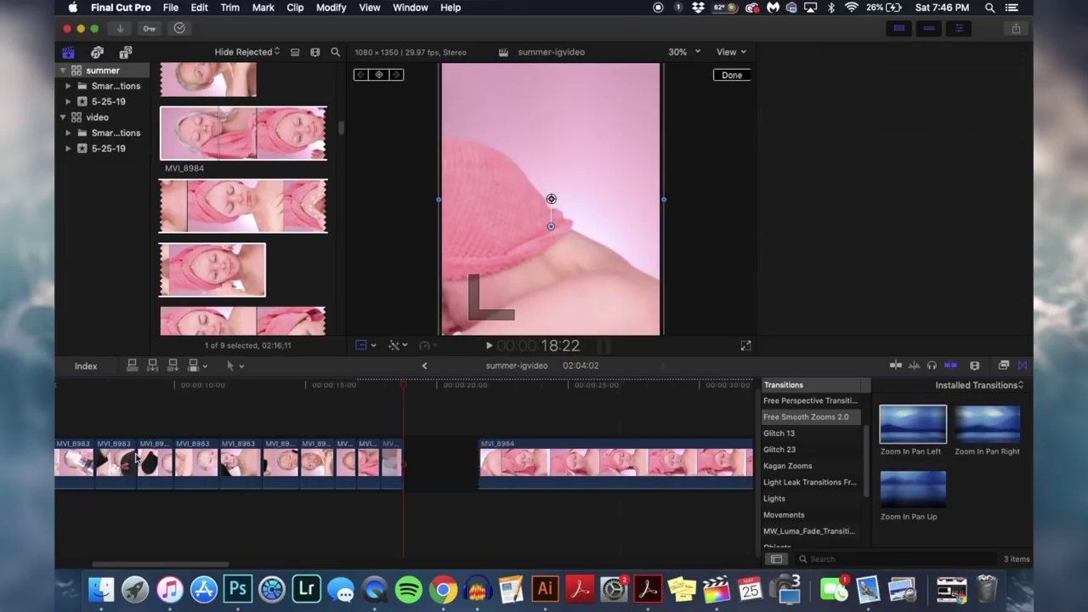
pyautogui.press('space')
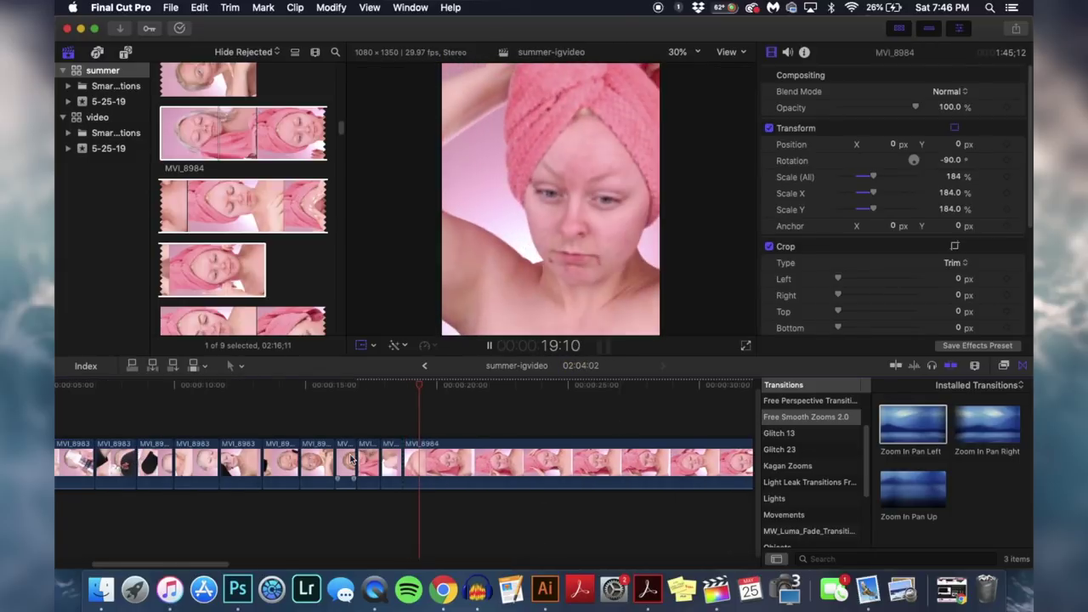
pyautogui.moveTo(420, 387); pyautogui.dragTo(415, 387)
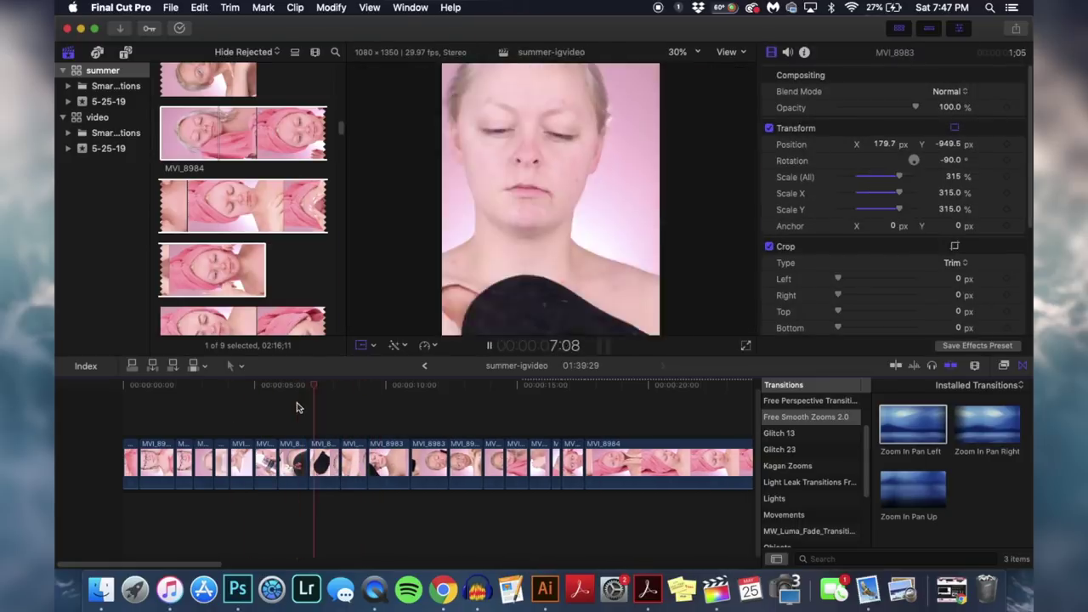
pyautogui.moveTo(553, 309); pyautogui.dragTo(553, 282)
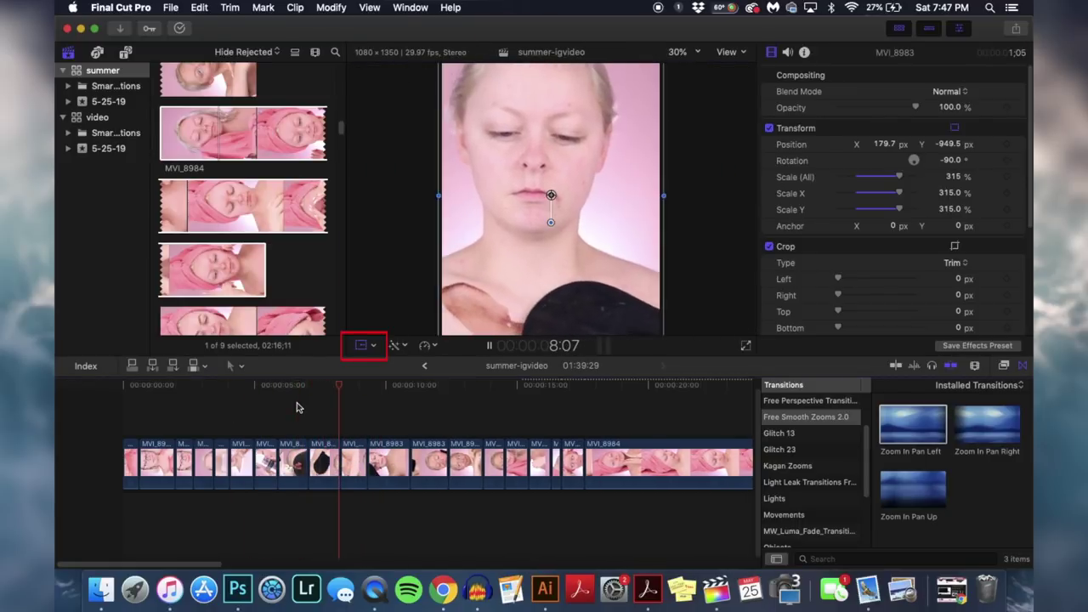
pyautogui.hotkey('shift', 't')
pyautogui.moveTo(553, 304)
pyautogui.mouseDown()
pyautogui.moveTo(556, 281)
pyautogui.moveTo(552, 290)
pyautogui.mouseUp()
pyautogui.moveTo(874, 176); pyautogui.dragTo(893, 176)
pyautogui.moveTo(595, 232); pyautogui.dragTo(655, 135)
pyautogui.hotkey('shift', '/')
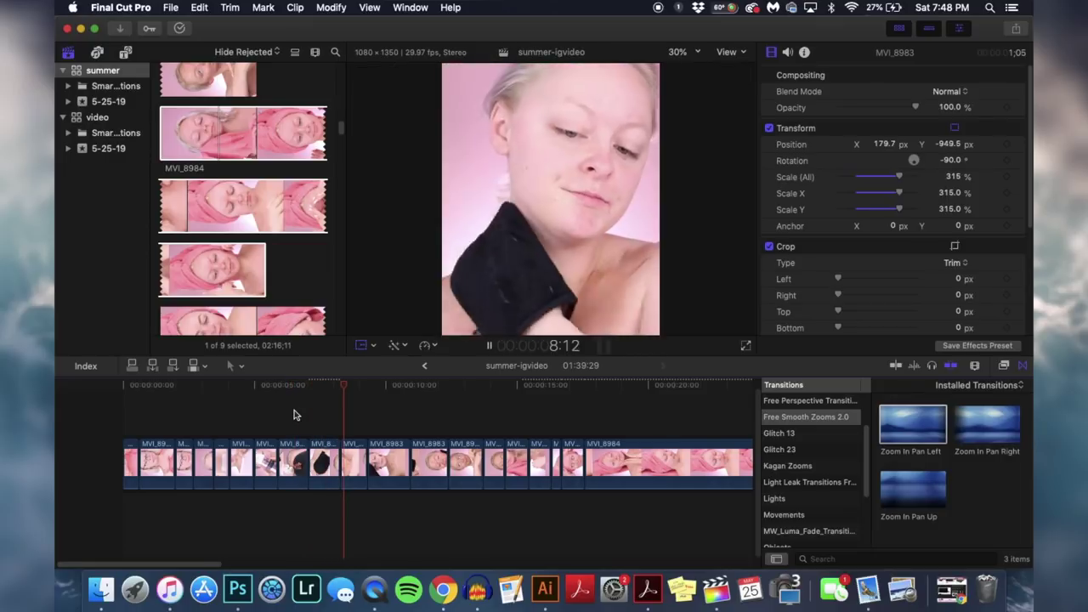
# Play back the MVI_8983 clips from about 7 seconds onward to check their framing and the cuts between them
pyautogui.click(304, 410)
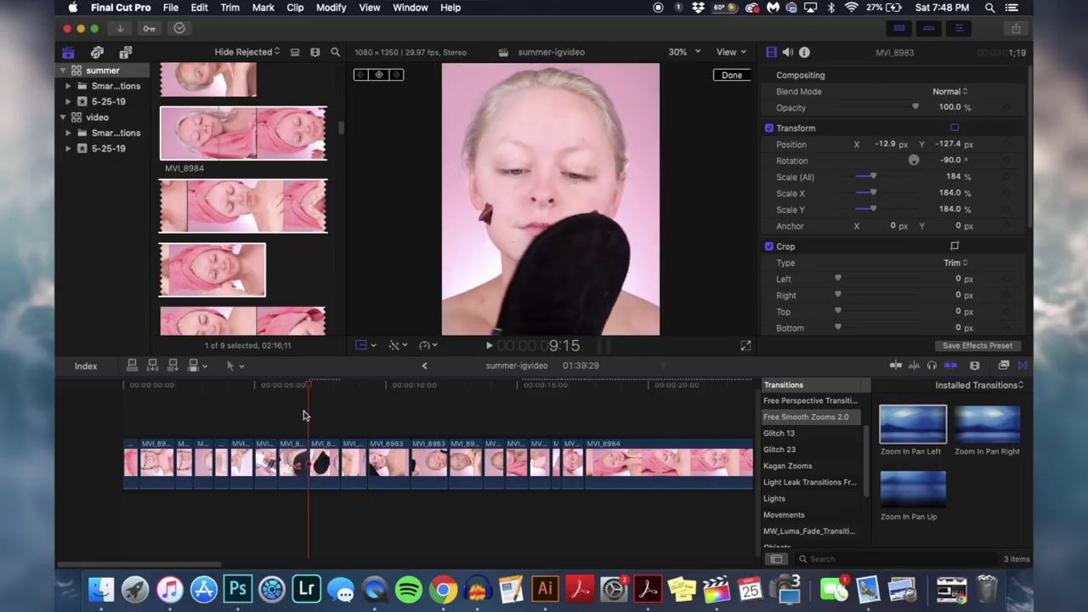
pyautogui.press('space')
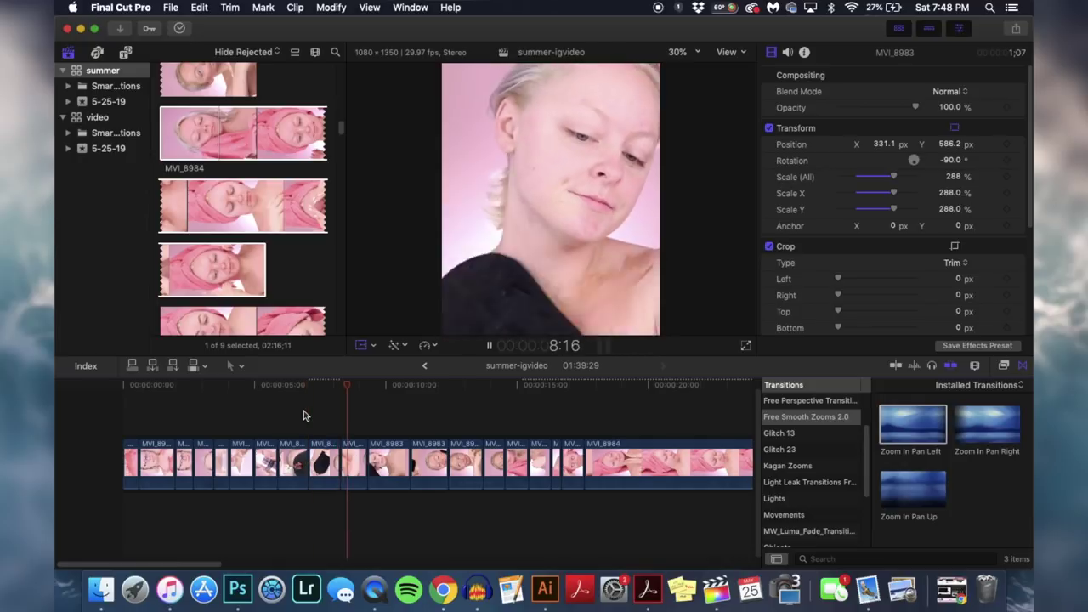
pyautogui.press('space')
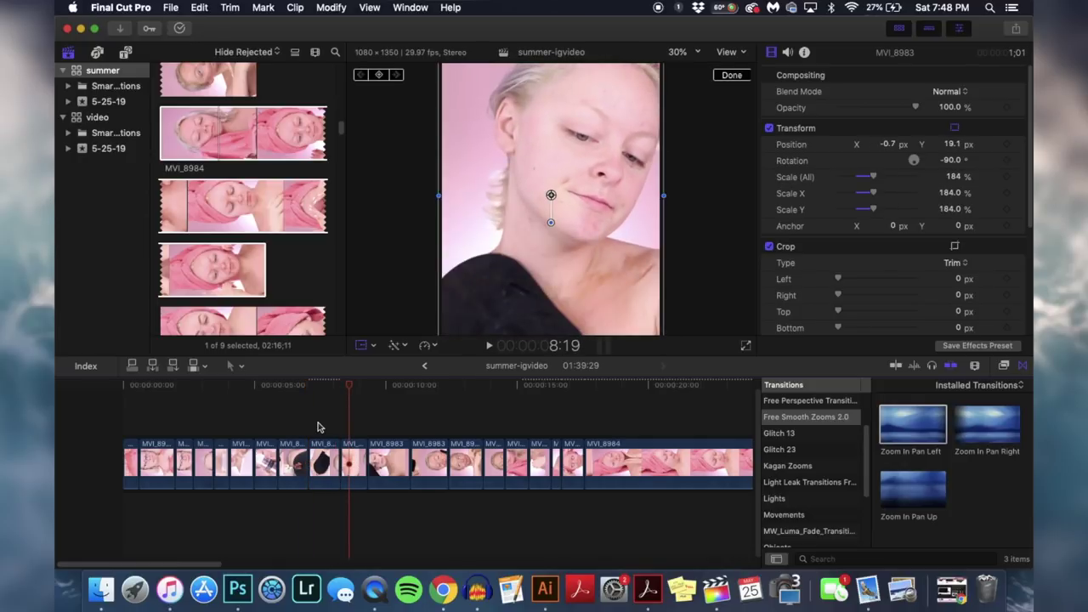
pyautogui.click(318, 422)
pyautogui.moveTo(469, 307); pyautogui.dragTo(468, 309)
pyautogui.press('space')
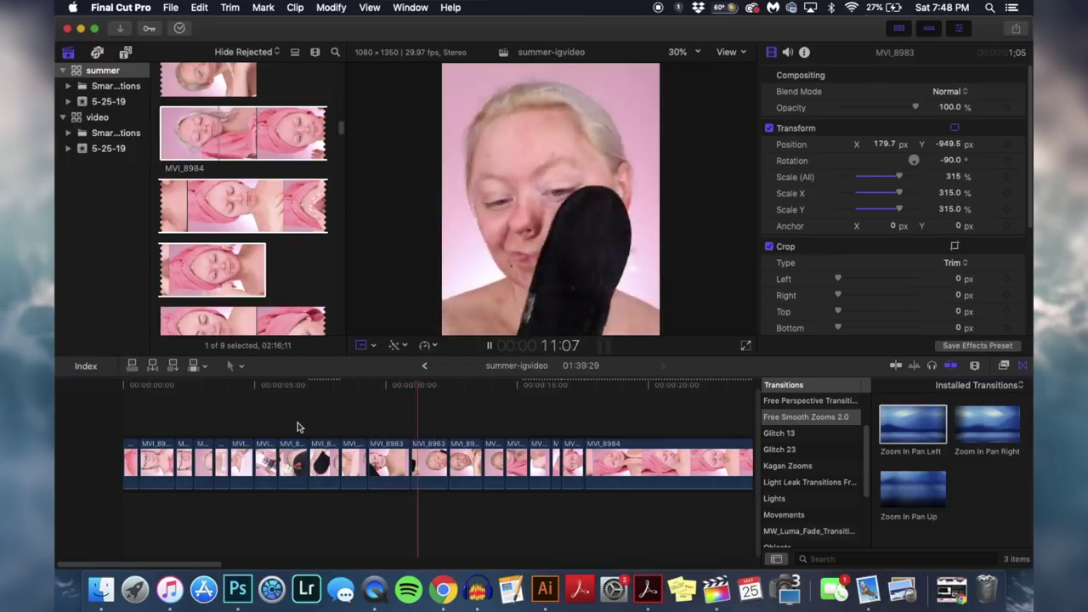
# Reframe the long MVI_8984 clip around the serum bottle, using 182% scale and position X -3.6 px, Y -219.1 px
pyautogui.click(557, 433)
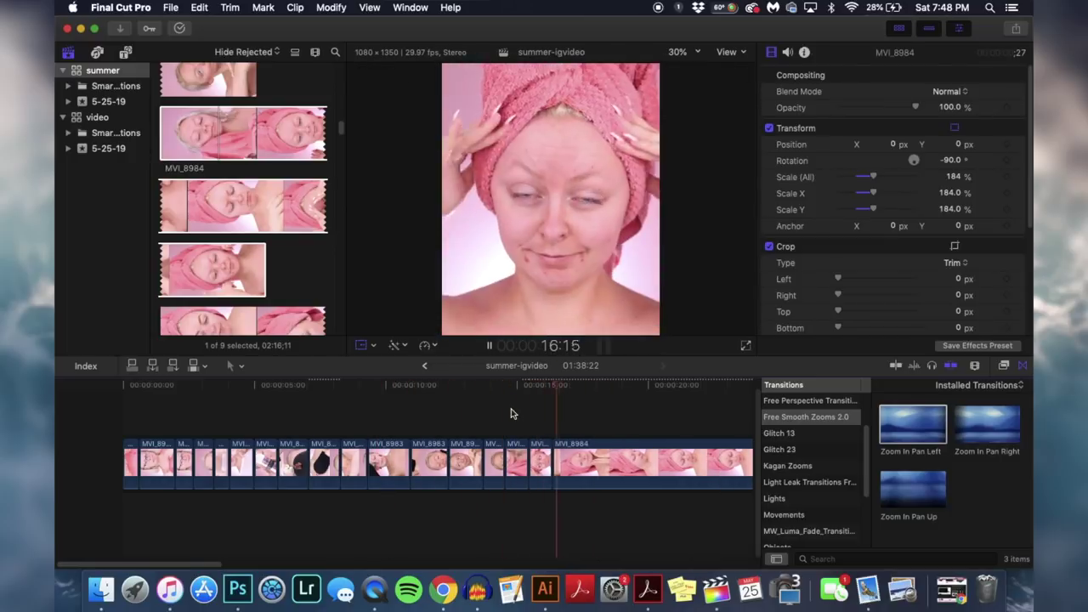
pyautogui.hscroll(5, 527, 420)
pyautogui.click(546, 427)
pyautogui.moveTo(599, 297); pyautogui.dragTo(629, 273)
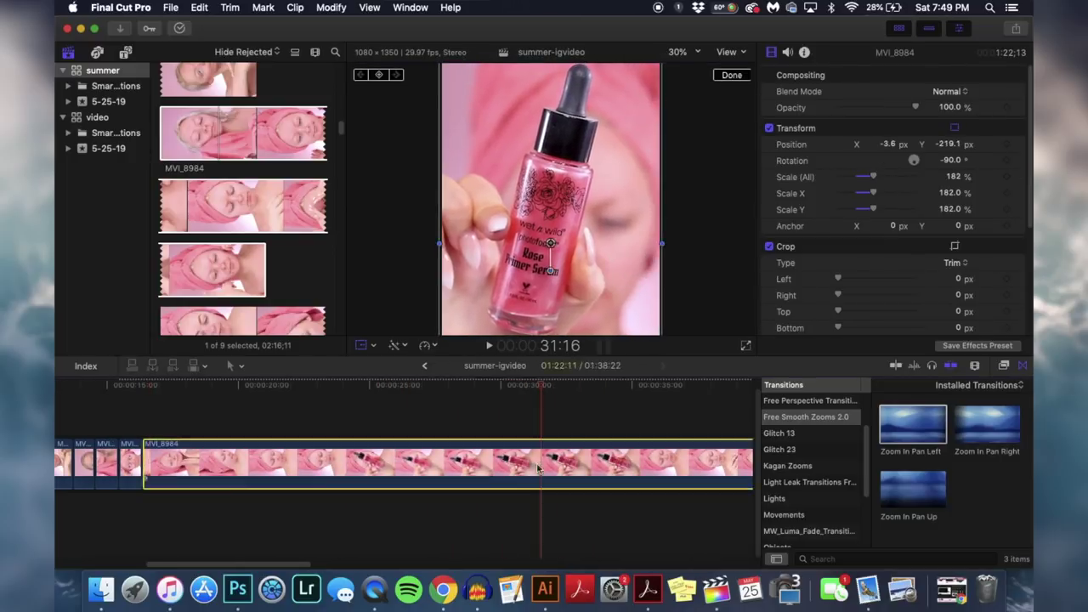
# Cut down the MVI_8984 footage following the serum bottle shot and move the playhead to 21:22
pyautogui.click(198, 463)
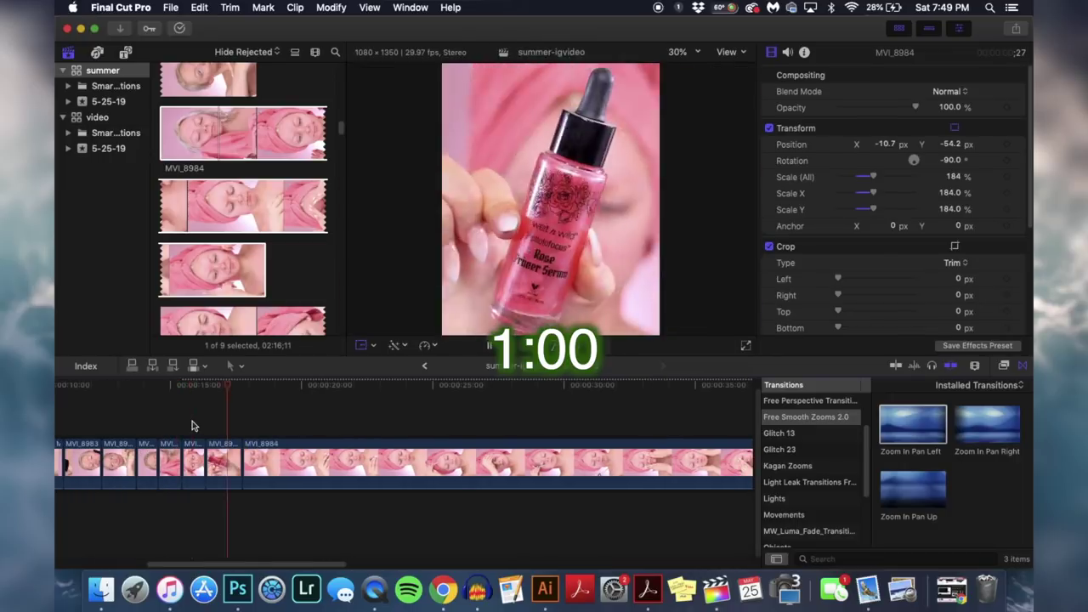
pyautogui.hscroll(3, 229, 424)
pyautogui.click(264, 402)
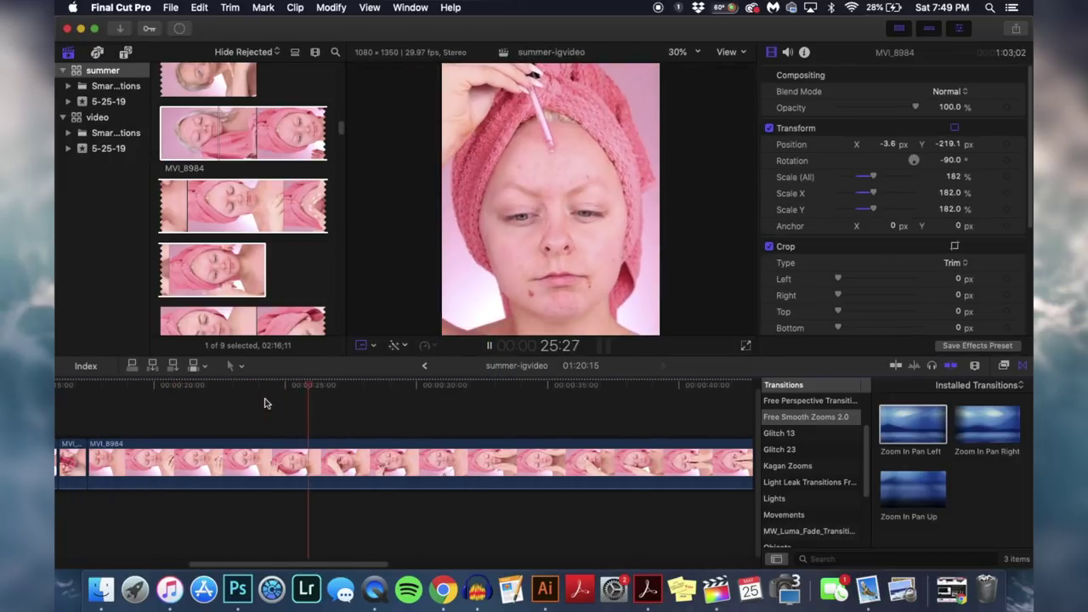
pyautogui.click(199, 385)
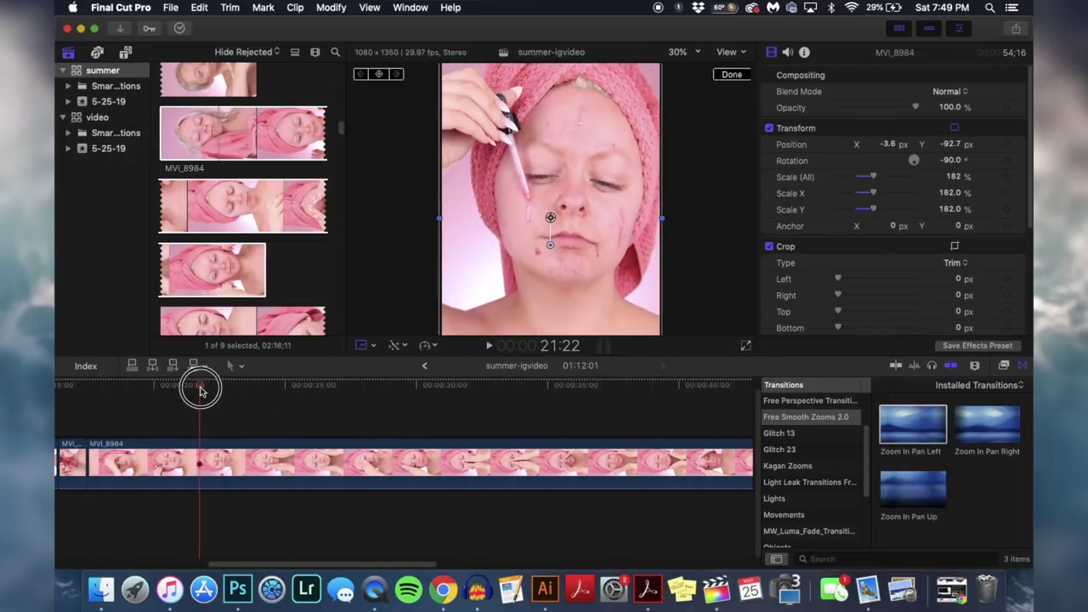
pyautogui.press('l')
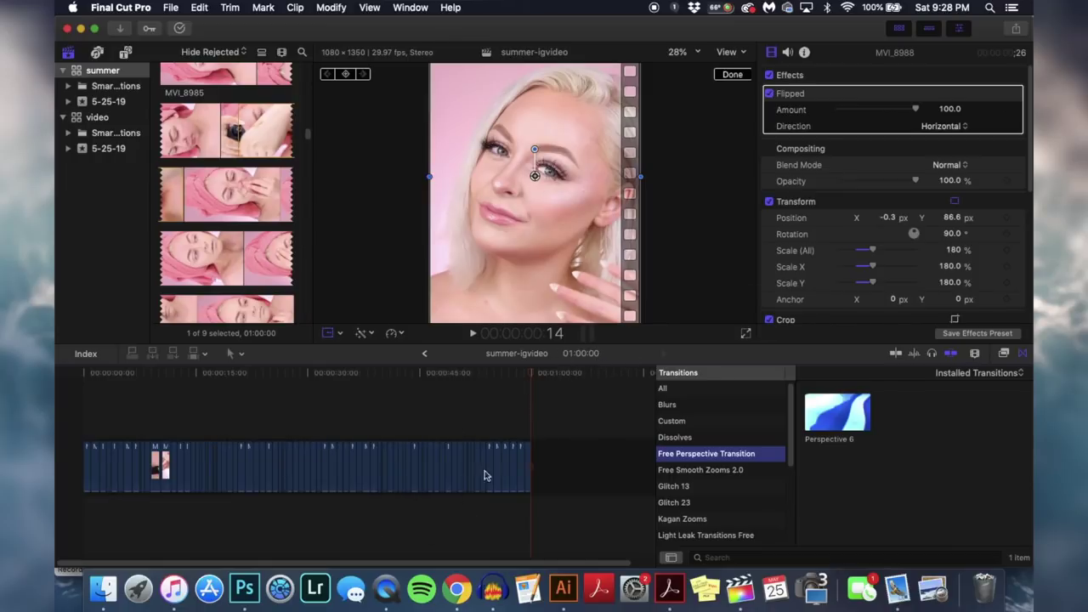
# Zoom and scroll the timeline to look over the whole one-minute edit, moving to the concealer shot at 28:27
pyautogui.press('super+equal')
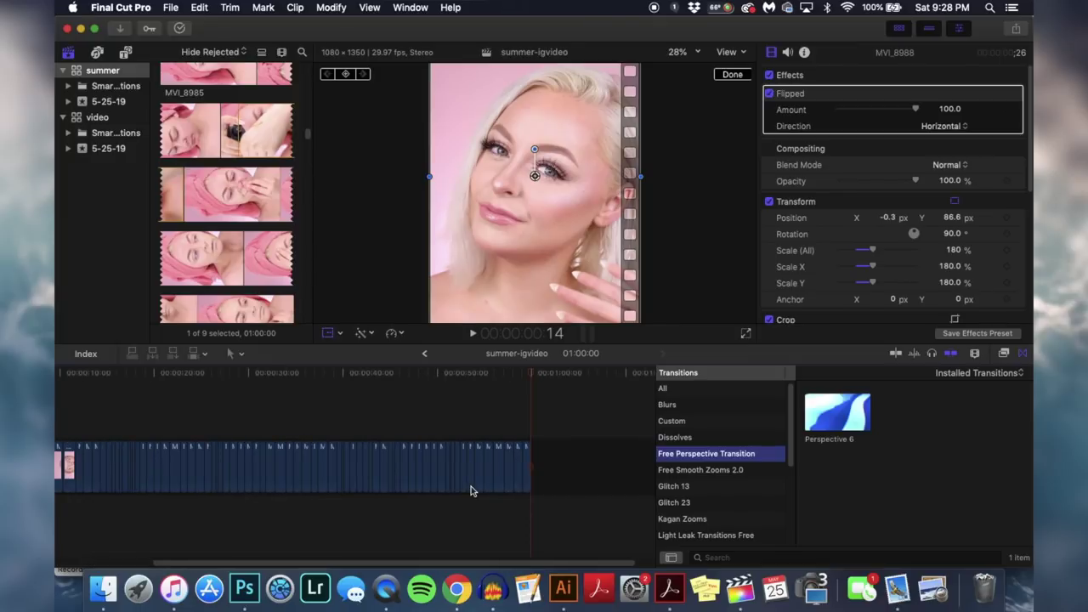
pyautogui.hscroll(-5, 380, 405)
pyautogui.click(381, 404)
pyautogui.click(381, 405)
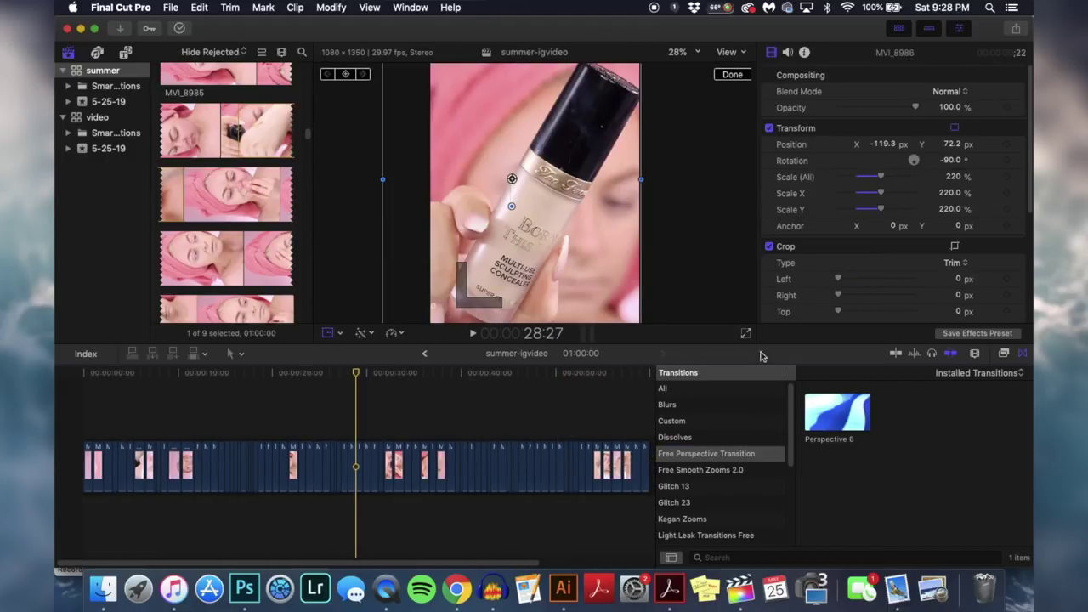
# Browse the installed transitions, looking through the Lights, Blurs and Free Perspective Transition categories
pyautogui.click(1024, 354)
pyautogui.click(1023, 354)
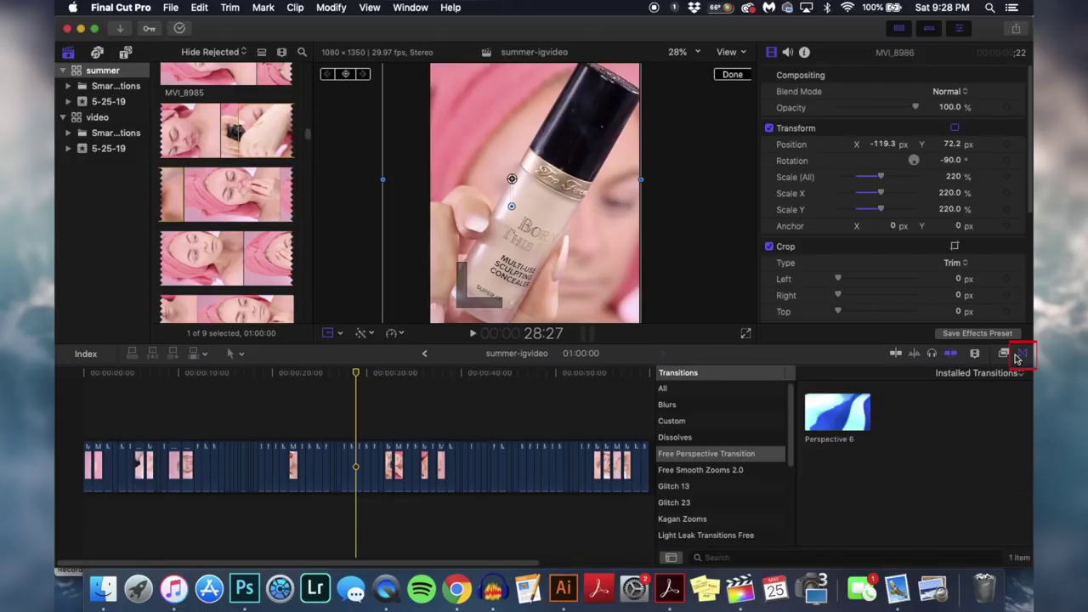
pyautogui.scroll(-8, 763, 424)
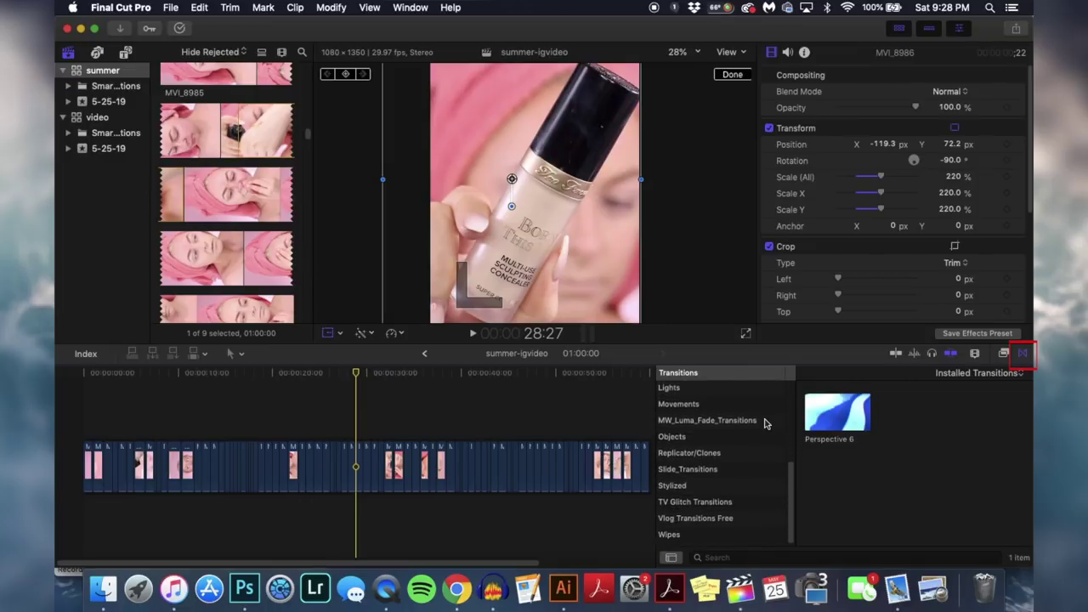
pyautogui.scroll(8, 731, 404)
pyautogui.scroll(-6, 727, 399)
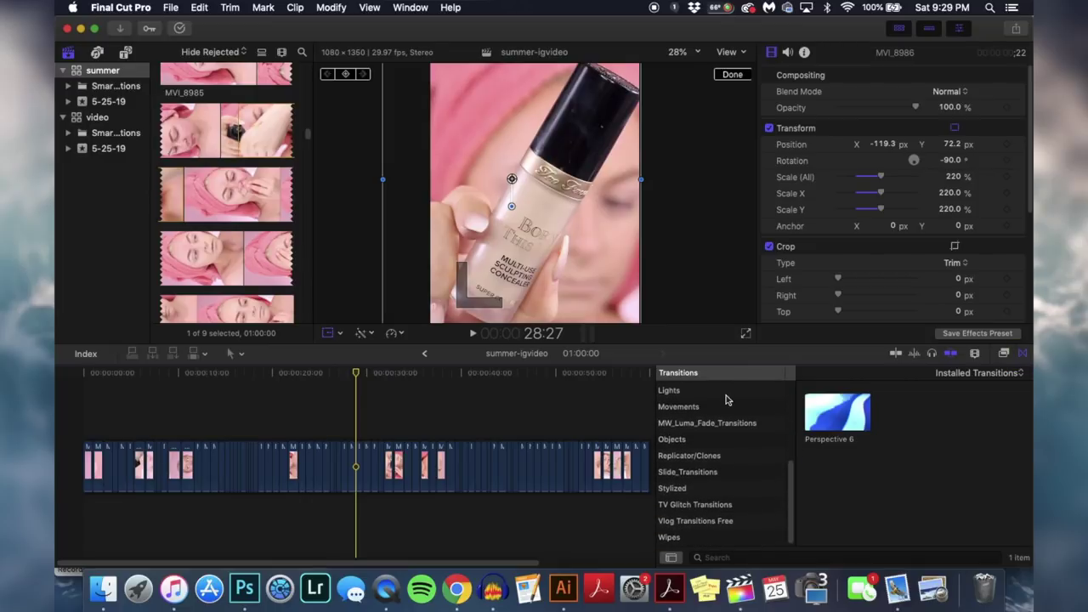
pyautogui.click(718, 391)
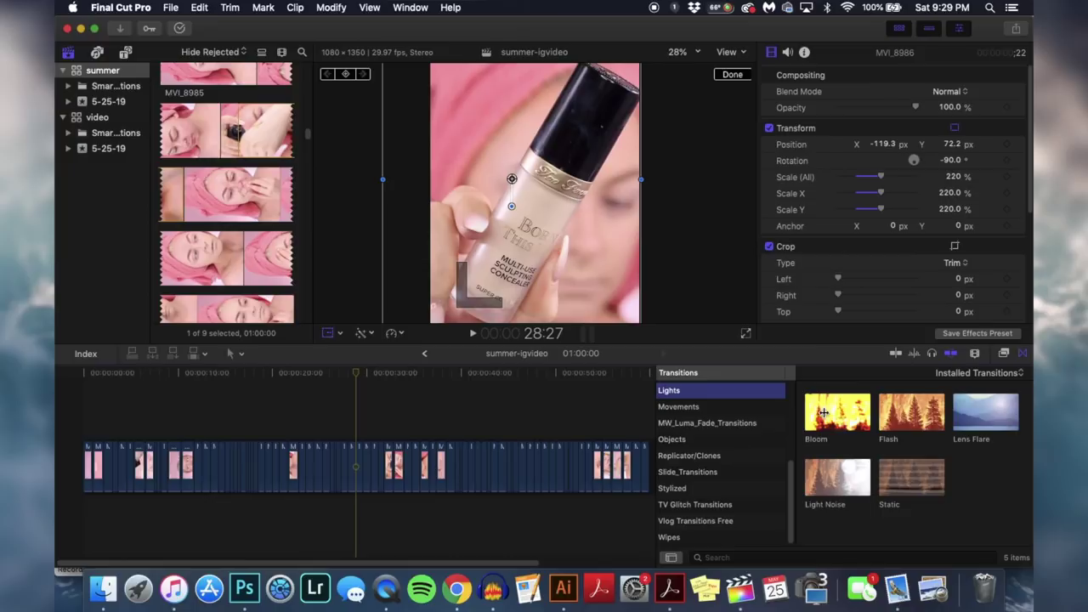
pyautogui.scroll(5, 739, 493)
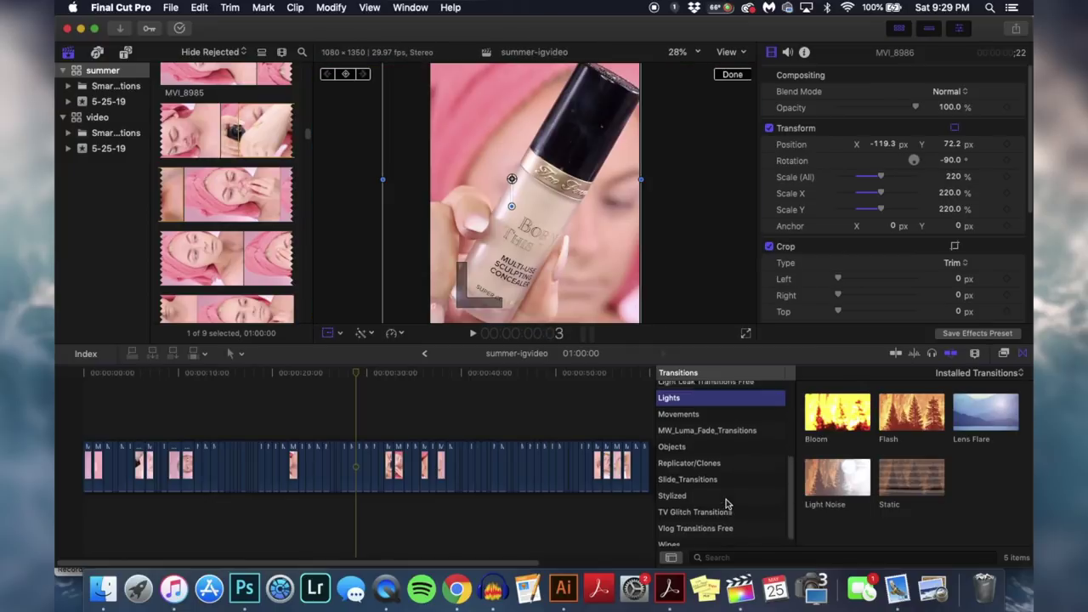
pyautogui.click(706, 400)
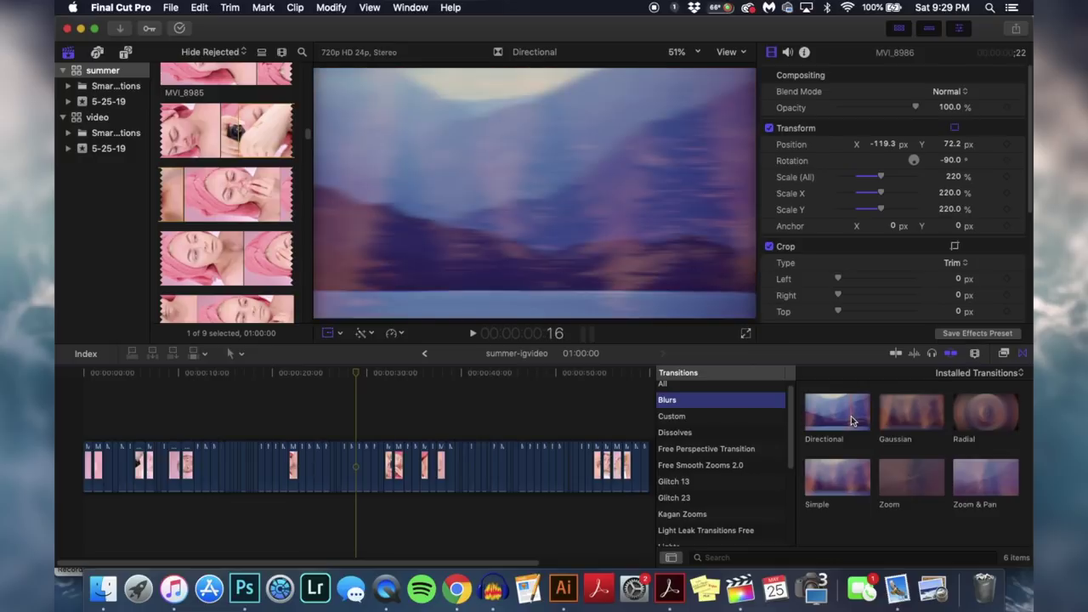
pyautogui.click(703, 450)
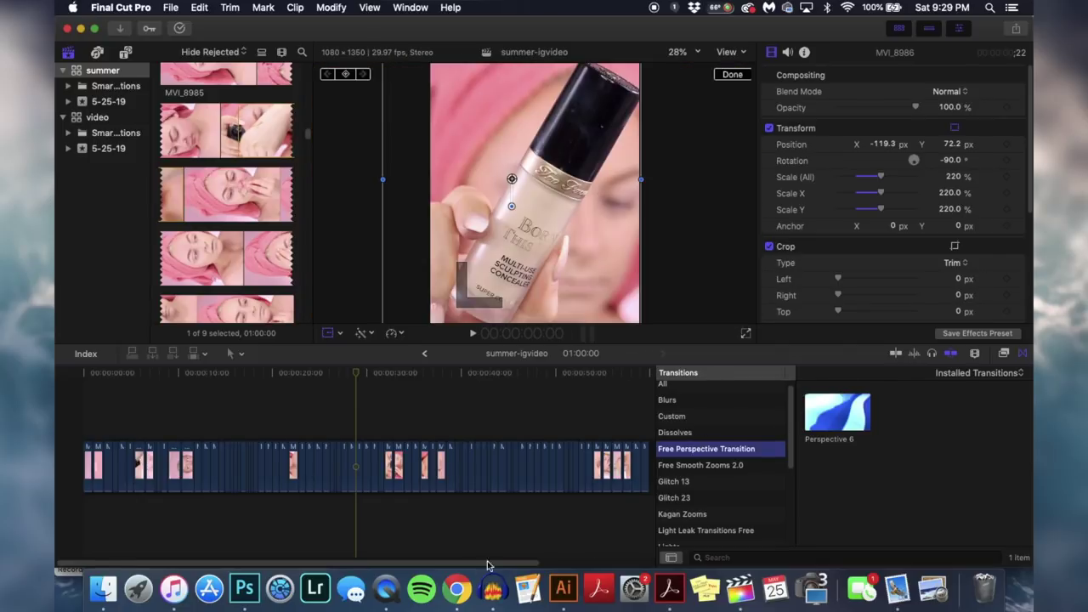
# Switch to Chrome, look over the YouTube results for "fcp transitions free download", and return to Final Cut Pro
pyautogui.click(456, 588)
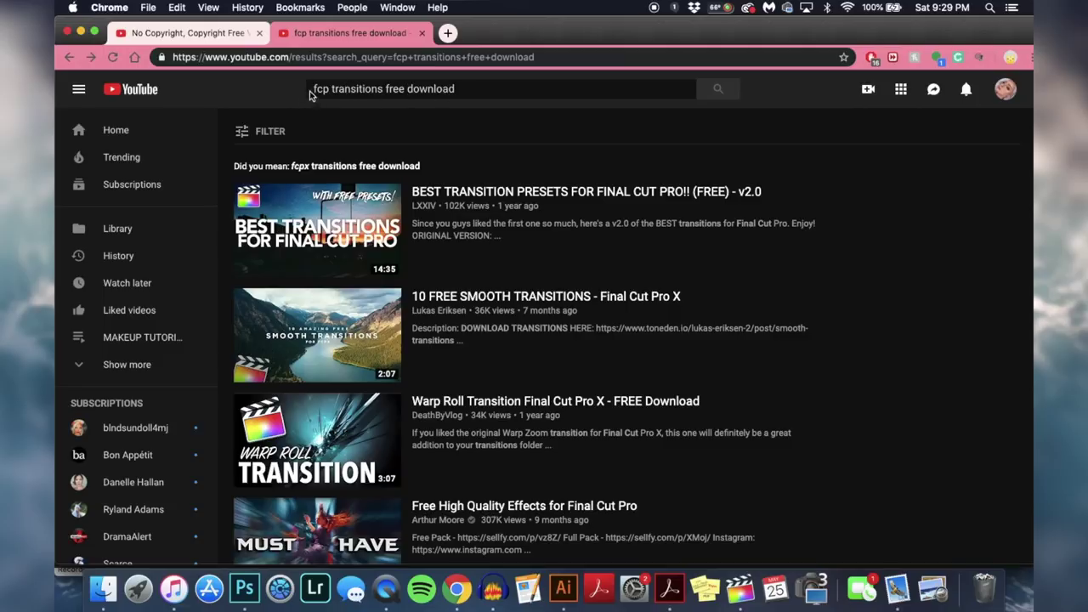
pyautogui.scroll(-10, 322, 244)
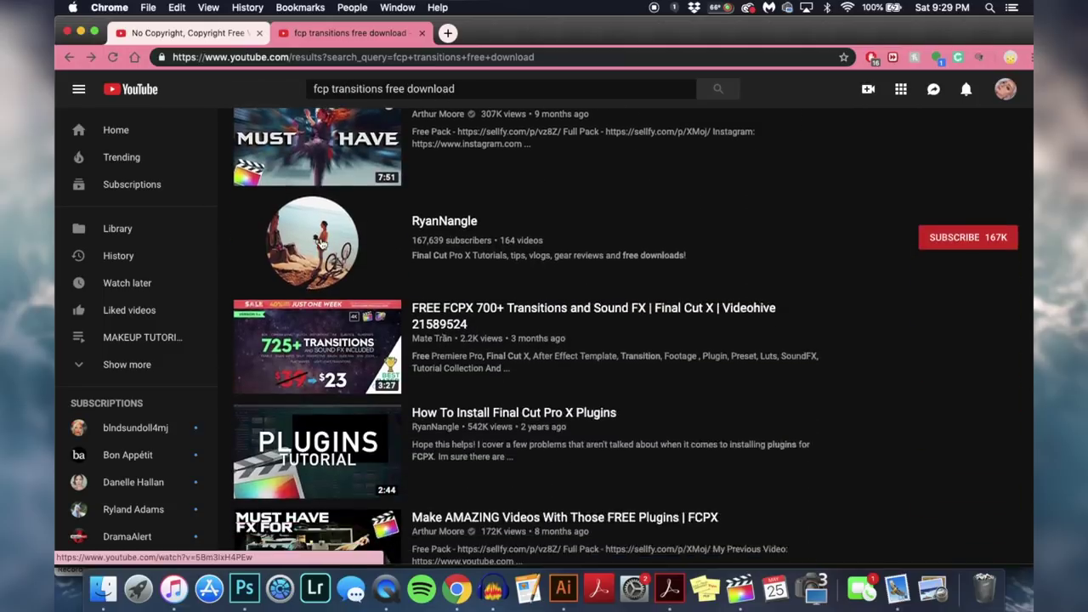
pyautogui.scroll(-3, 321, 243)
pyautogui.scroll(12, 321, 244)
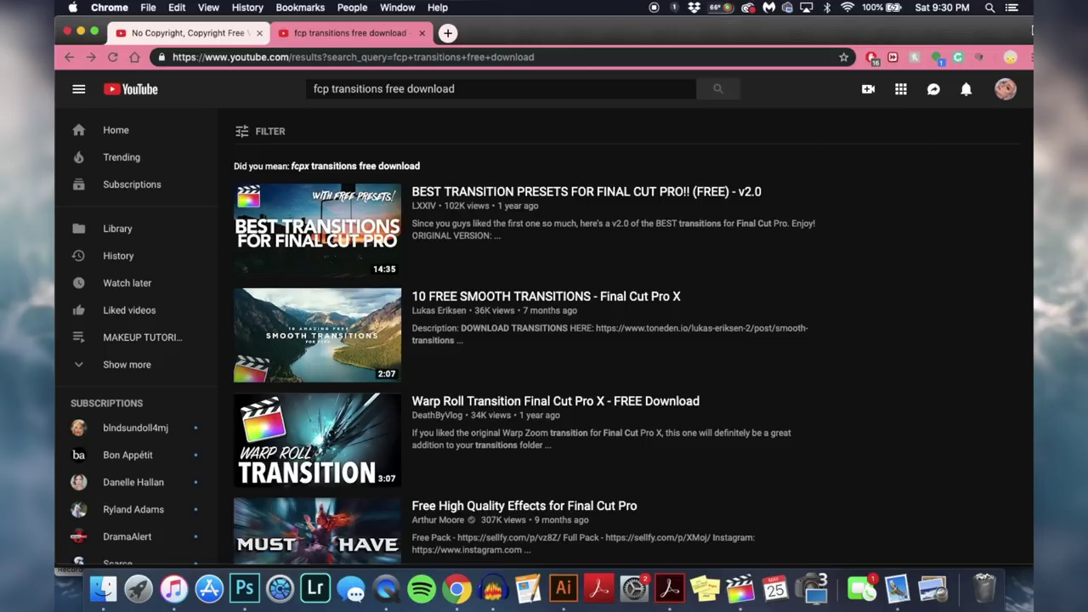
pyautogui.click(1022, 8)
pyautogui.click(1025, 9)
pyautogui.click(82, 32)
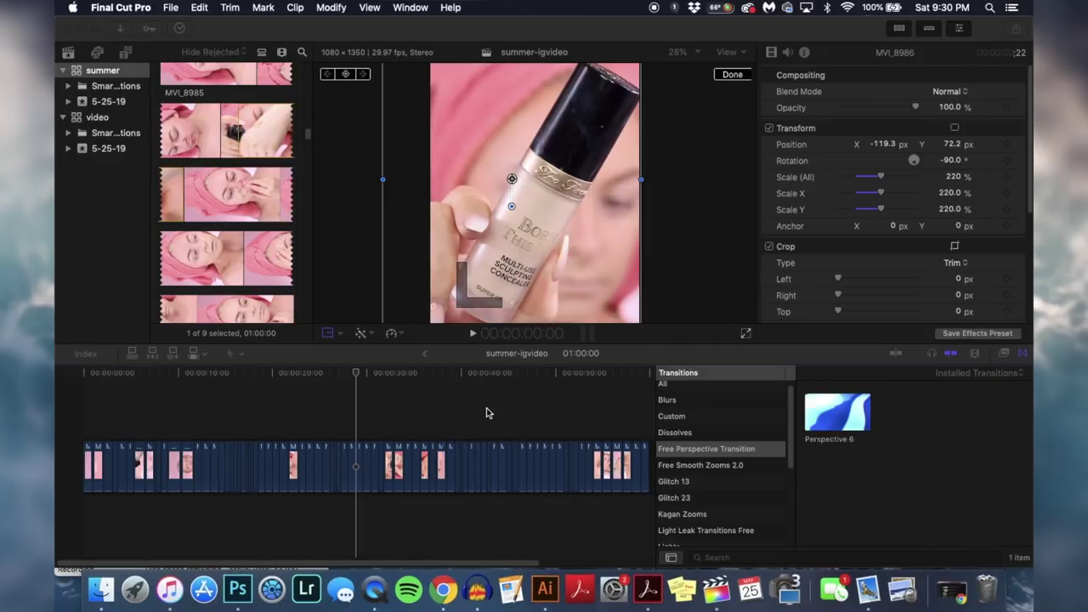
# Skim through the timeline from the early face mask clips to the finished-makeup shots at its end
pyautogui.click(197, 459)
pyautogui.click(201, 459)
pyautogui.moveTo(197, 378); pyautogui.dragTo(281, 383)
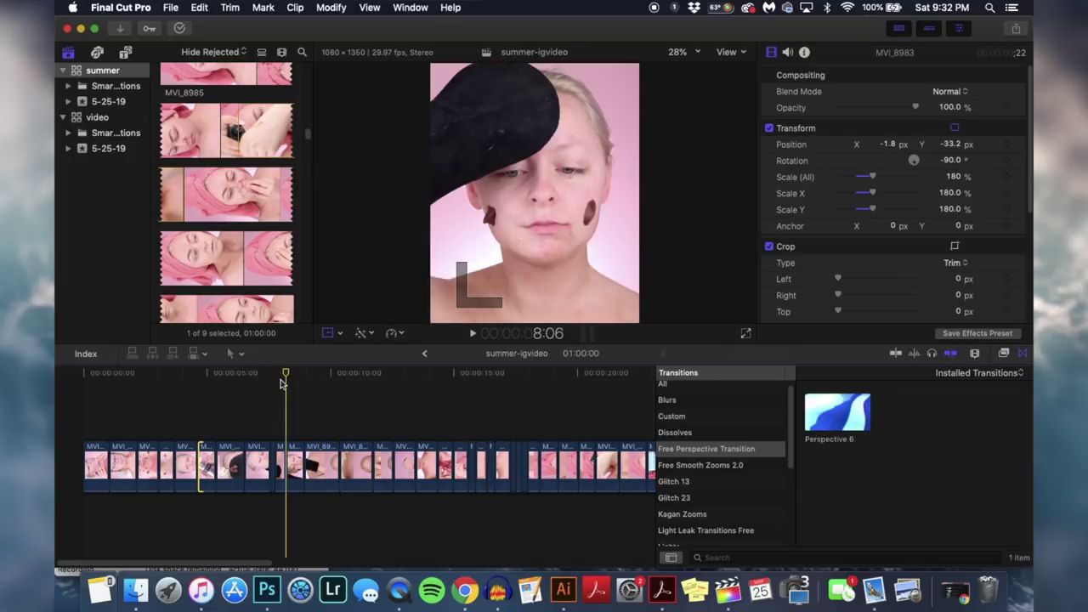
pyautogui.hscroll(15, 281, 379)
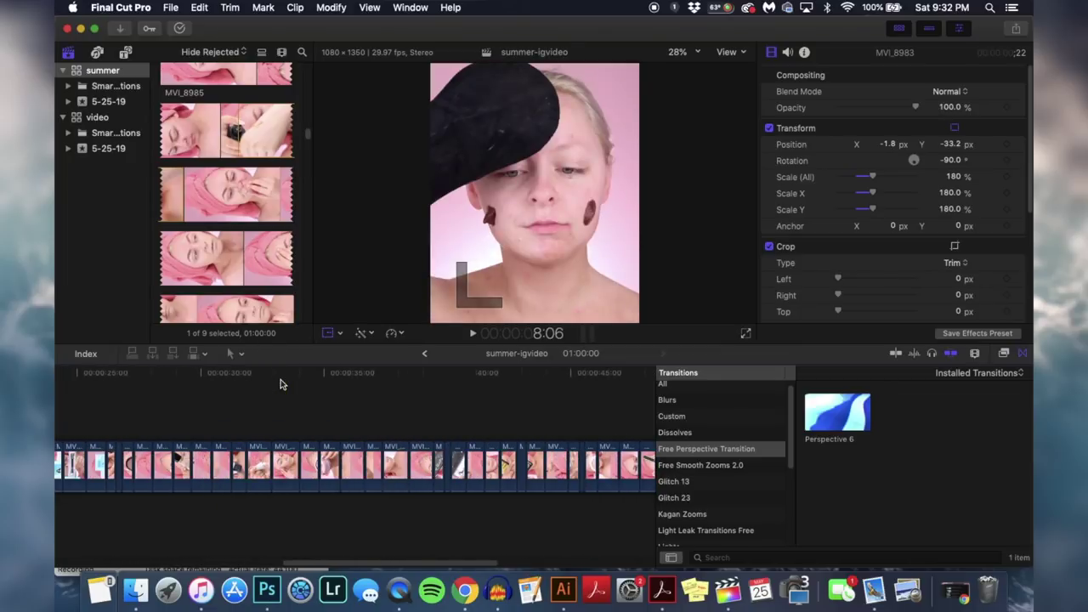
pyautogui.hscroll(6, 280, 379)
pyautogui.click(386, 374)
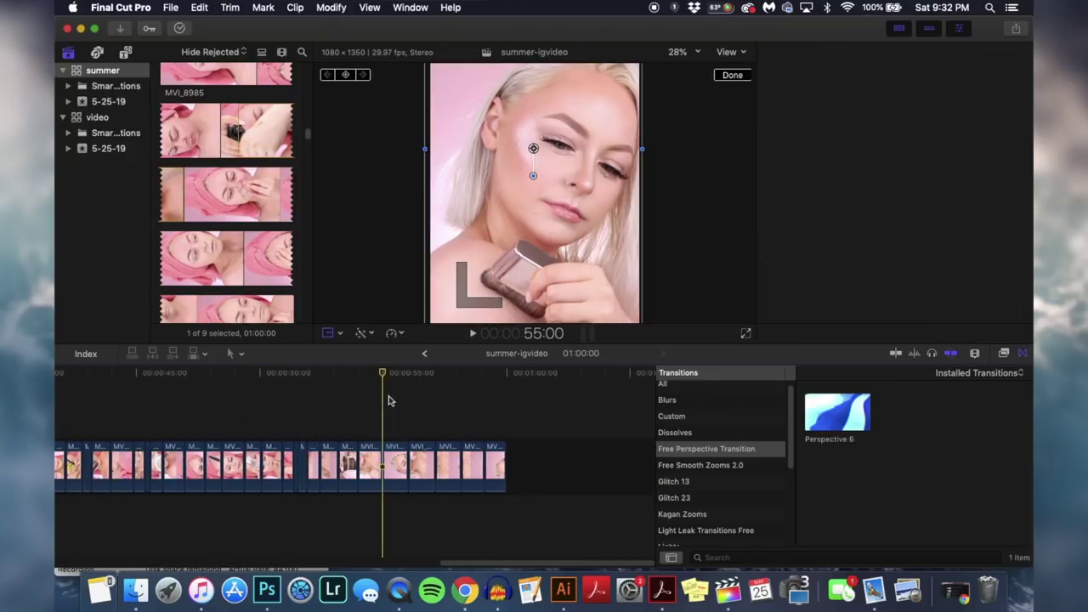
pyautogui.moveTo(383, 375); pyautogui.dragTo(497, 376)
pyautogui.moveTo(413, 395); pyautogui.dragTo(478, 413)
pyautogui.moveTo(483, 371); pyautogui.dragTo(483, 413)
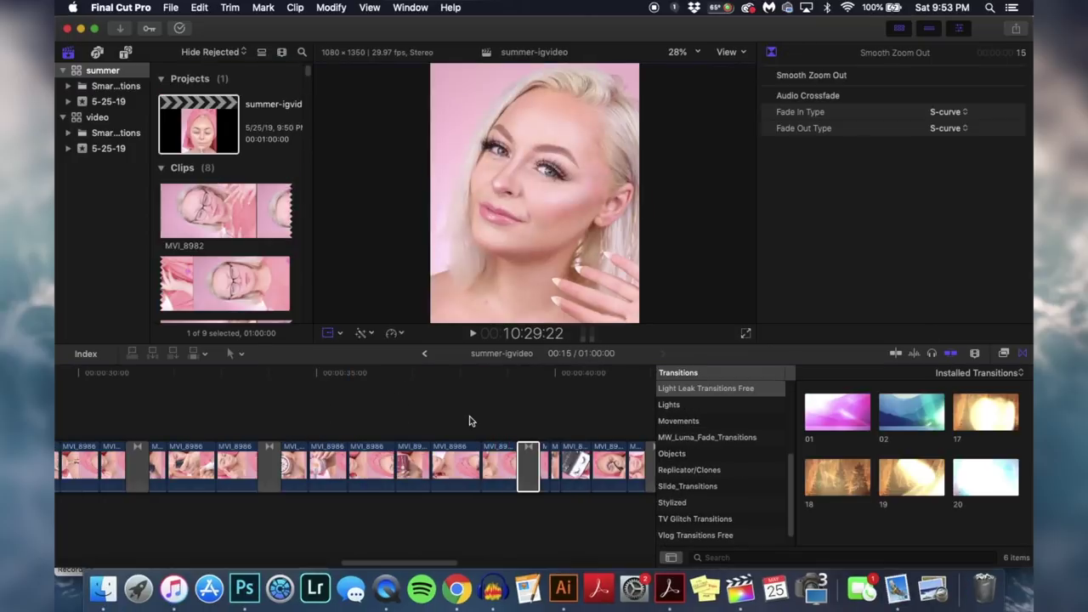
# Add the Arrows transition from the Objects category to the cut just before the Hoola box shot
pyautogui.click(691, 502)
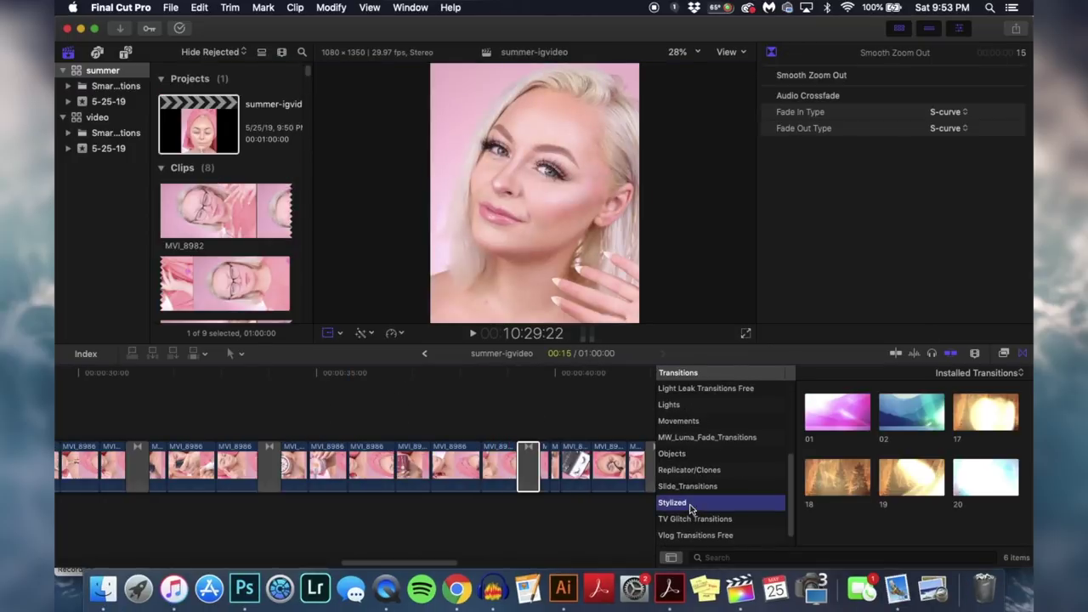
pyautogui.click(715, 455)
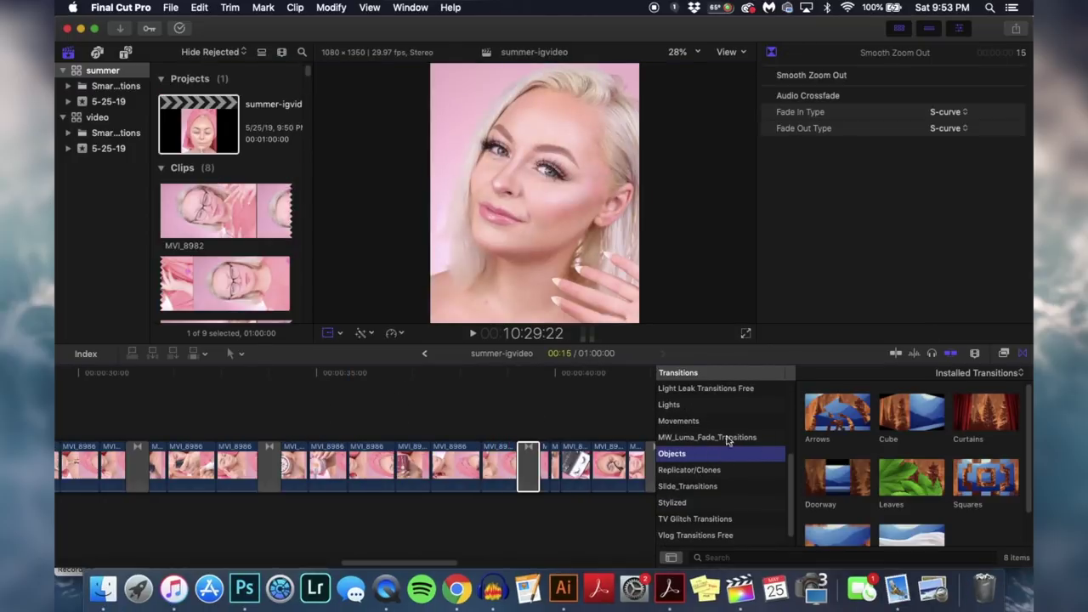
pyautogui.moveTo(835, 422)
pyautogui.mouseDown()
pyautogui.moveTo(772, 413)
pyautogui.moveTo(602, 445)
pyautogui.moveTo(864, 436)
pyautogui.moveTo(846, 421)
pyautogui.moveTo(595, 476)
pyautogui.moveTo(407, 466)
pyautogui.mouseUp()
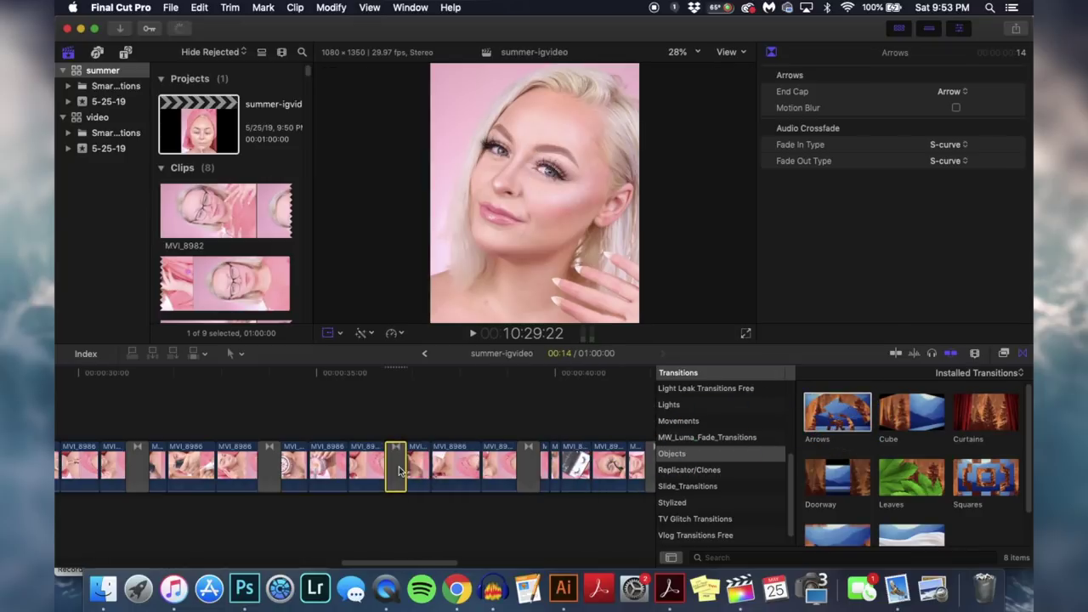
pyautogui.moveTo(399, 466)
pyautogui.mouseDown()
pyautogui.moveTo(421, 466)
pyautogui.moveTo(391, 466)
pyautogui.mouseUp()
# Play back the cut into the Hoola box shot from about 36 seconds to check the Arrows transition
pyautogui.click(368, 416)
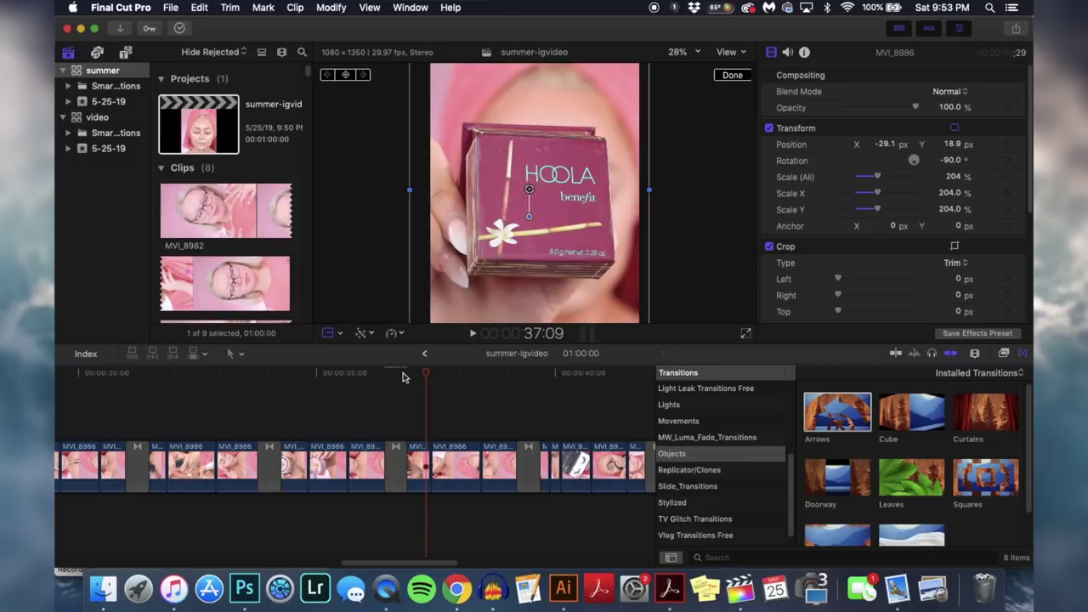
pyautogui.click(368, 427)
pyautogui.press('space')
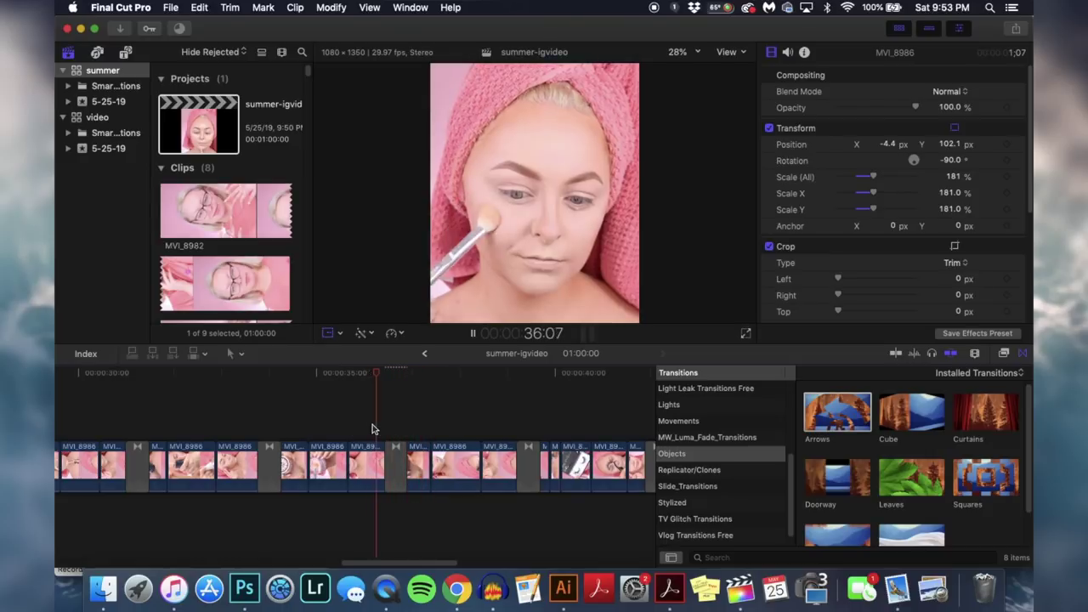
pyautogui.hotkey('shift', 't')
pyautogui.moveTo(388, 459); pyautogui.dragTo(377, 461)
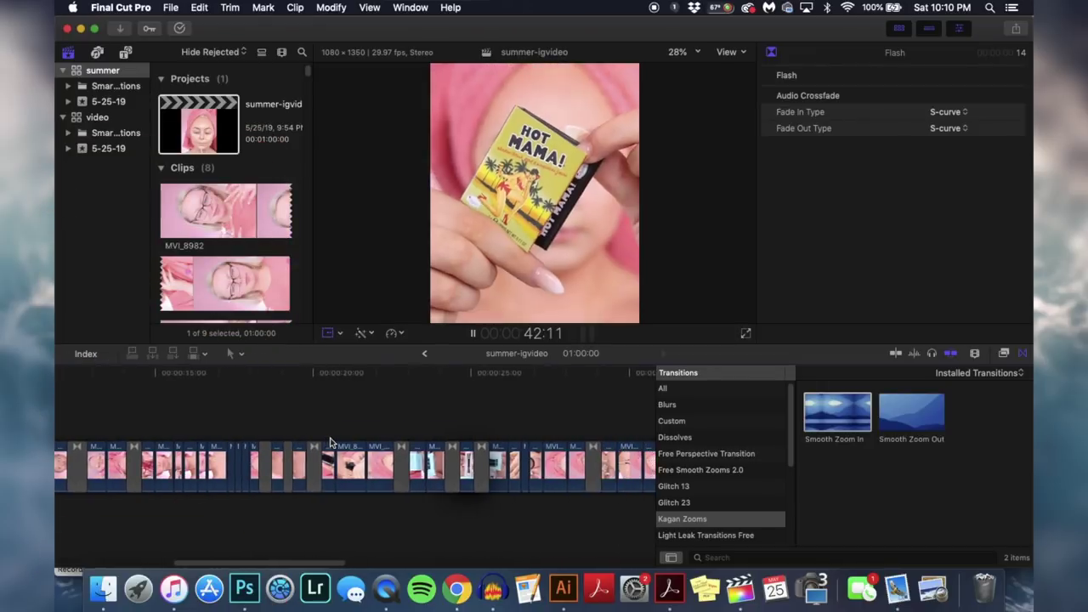
# Play back the edit around the Hoola box shot and stop at the Blaq Label palette shot at 39:24
pyautogui.click(369, 419)
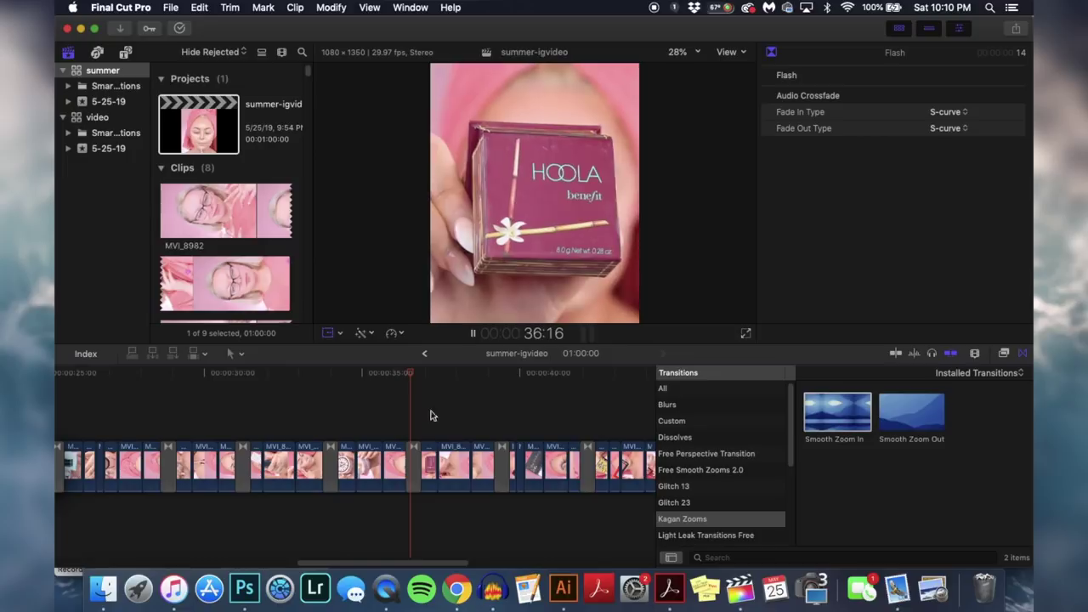
pyautogui.hotkey('shift', 't')
pyautogui.click(376, 422)
pyautogui.press('space')
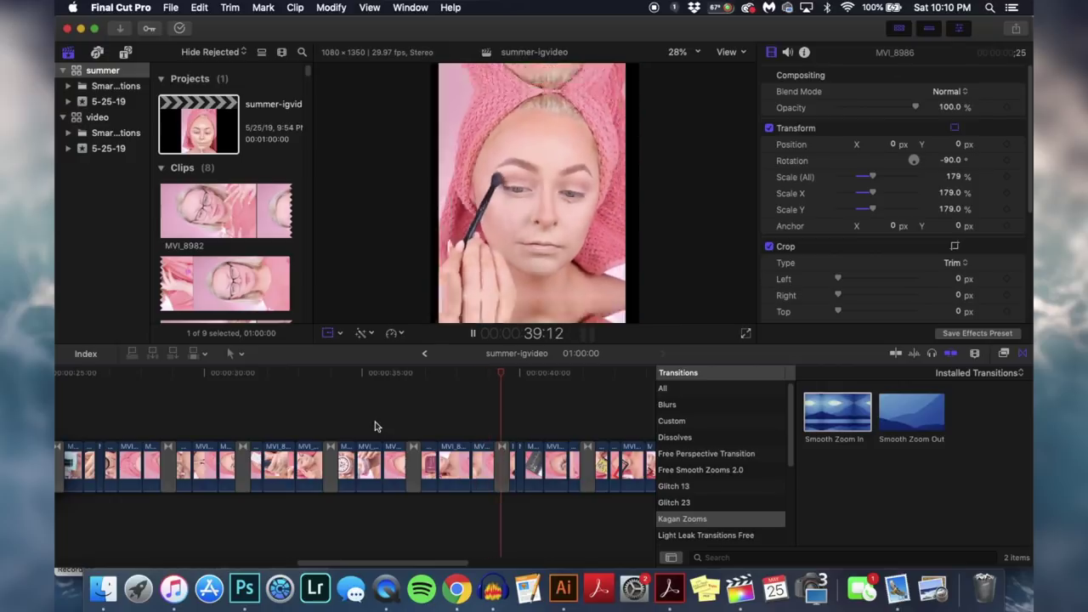
pyautogui.press('space')
# Switch to Chrome and compare the "ariana grande breathin remix" results with the NoCopyrightSounds channel as music sources
pyautogui.click(459, 605)
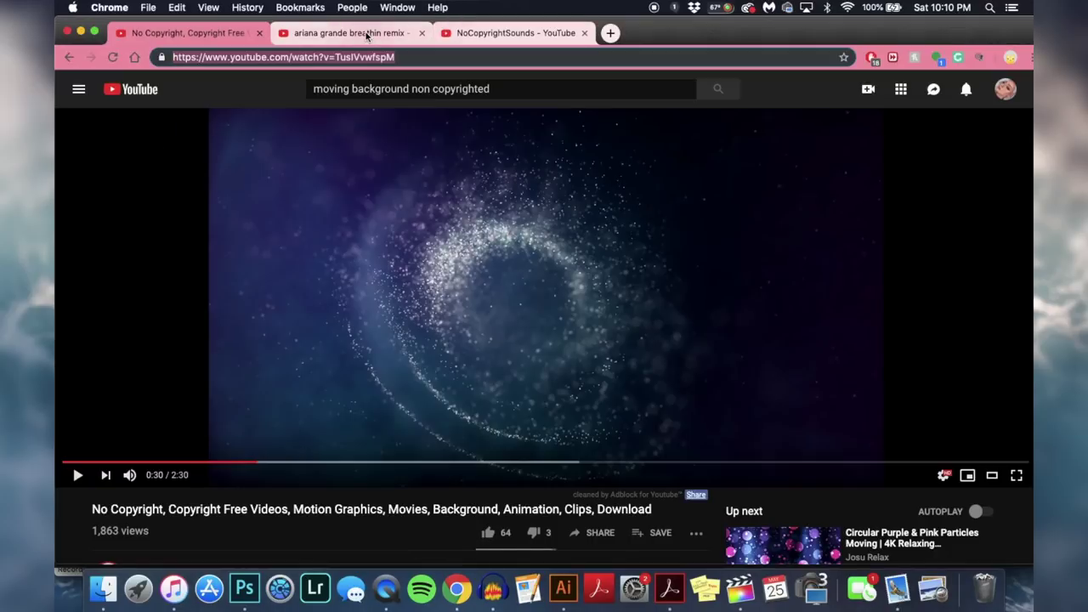
pyautogui.click(357, 33)
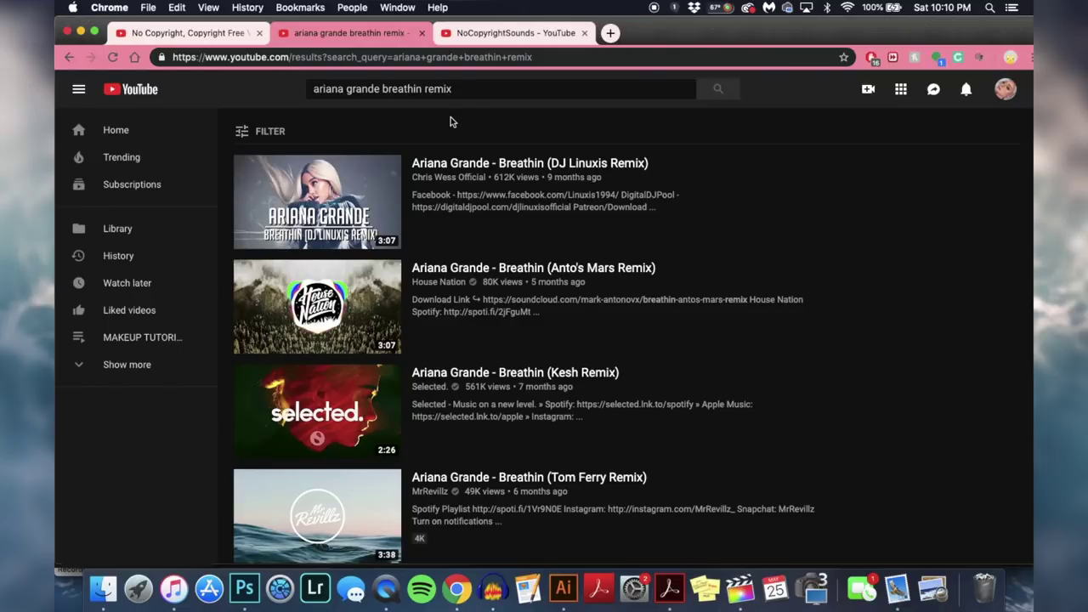
pyautogui.click(507, 34)
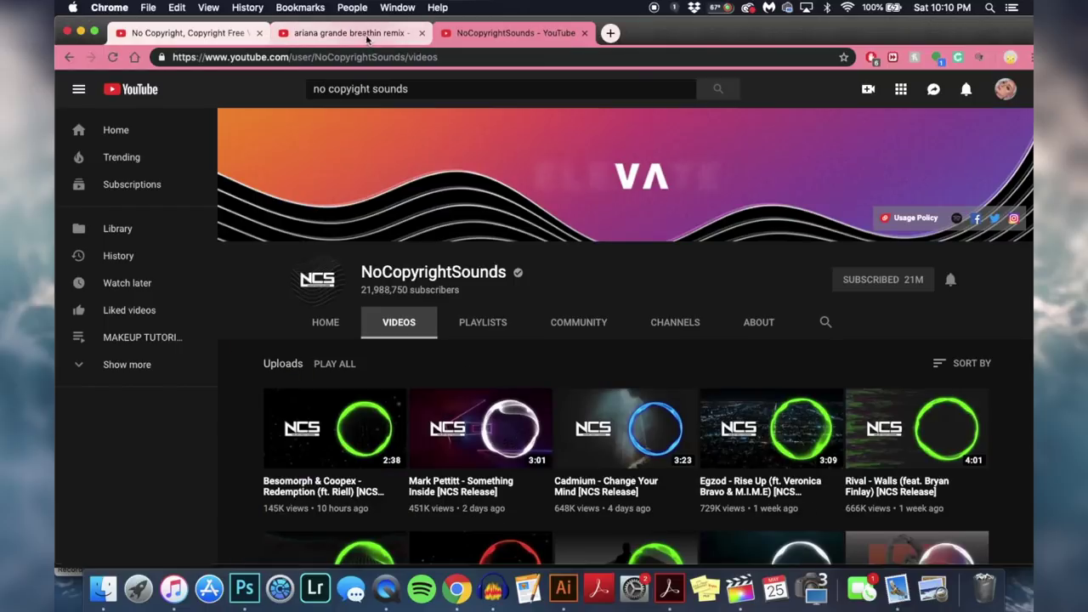
pyautogui.click(366, 39)
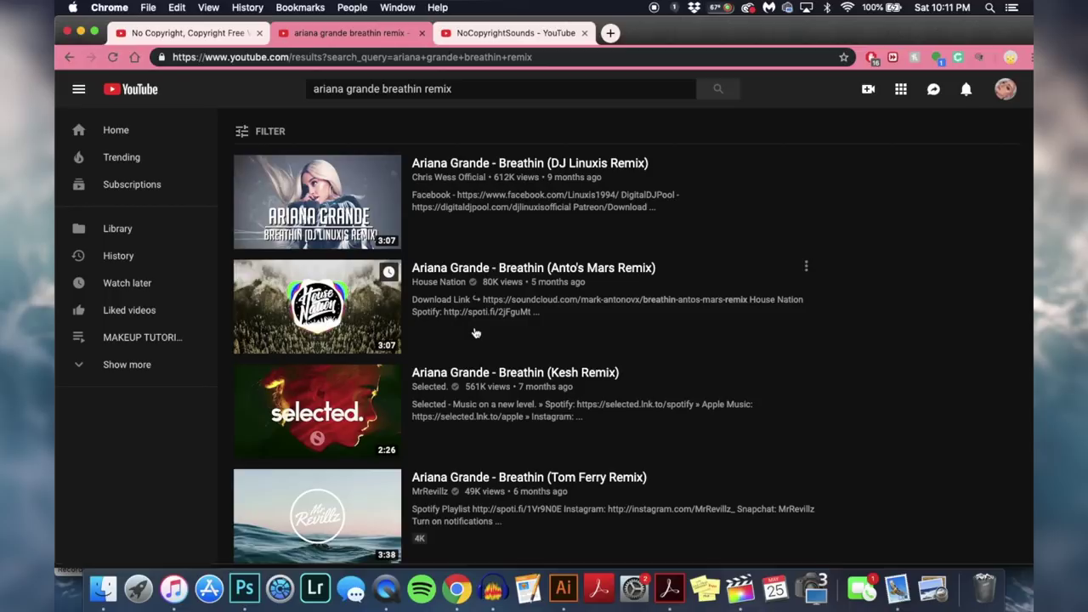
# Browse the uploads on the NoCopyrightSounds channel for a background music track
pyautogui.click(481, 43)
pyautogui.scroll(-5, 433, 323)
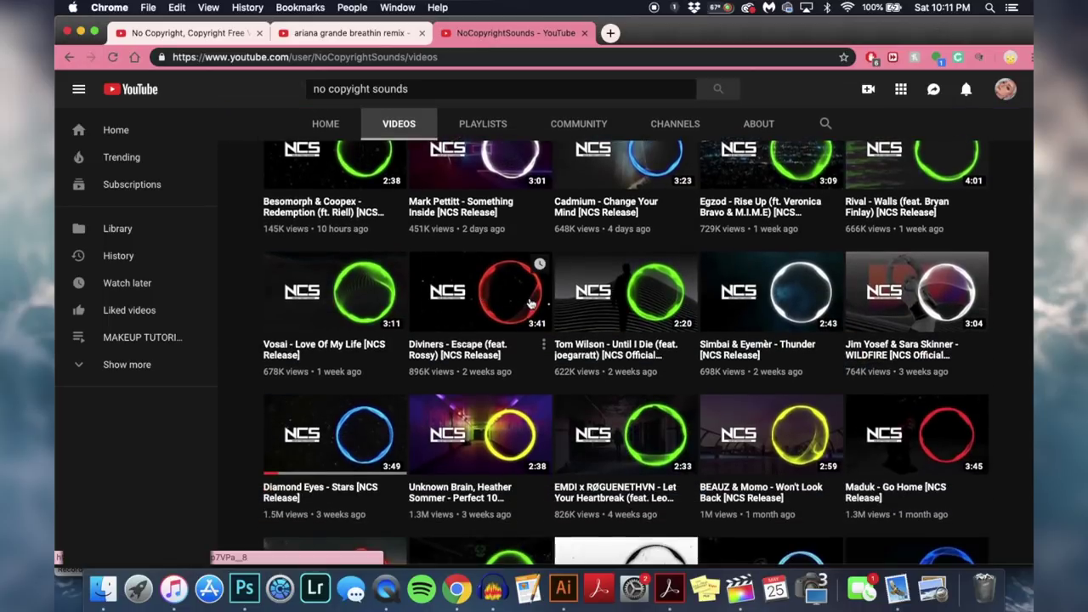
pyautogui.scroll(5, 536, 314)
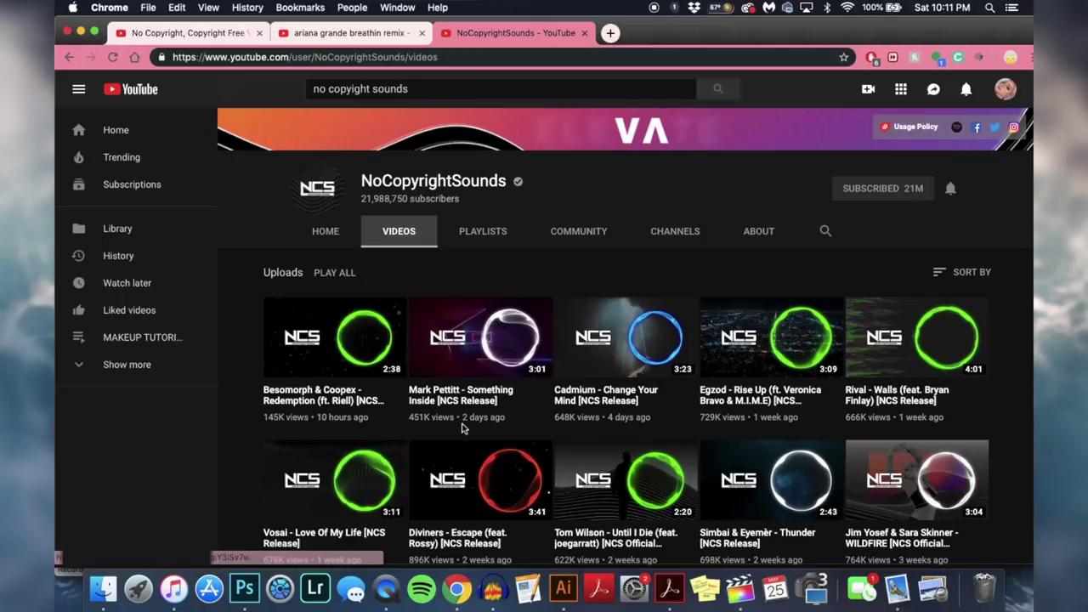
pyautogui.scroll(-7, 831, 452)
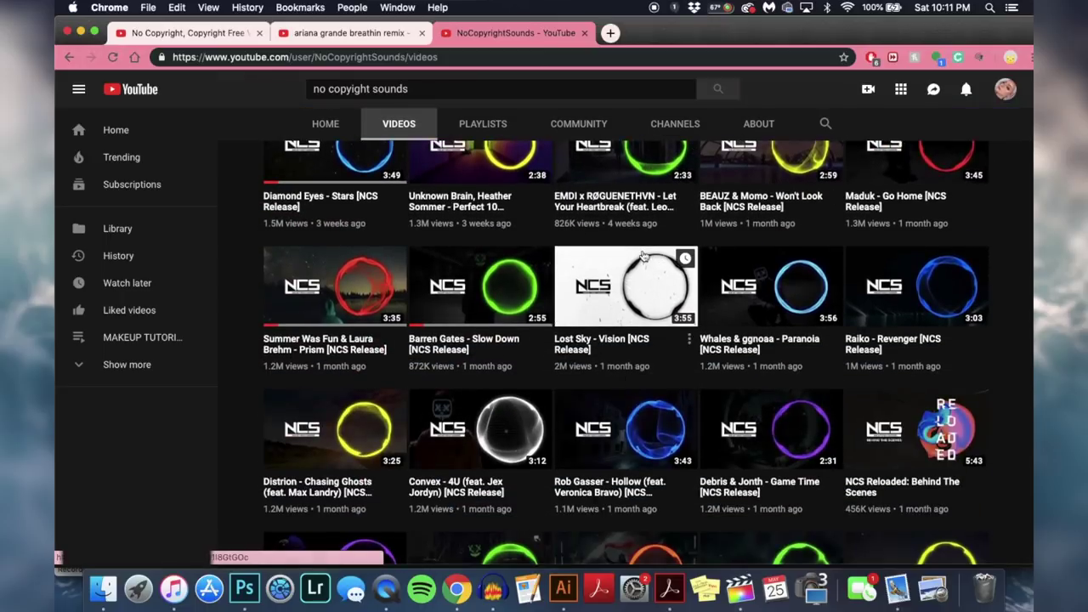
pyautogui.scroll(10, 730, 501)
pyautogui.scroll(-3, 730, 501)
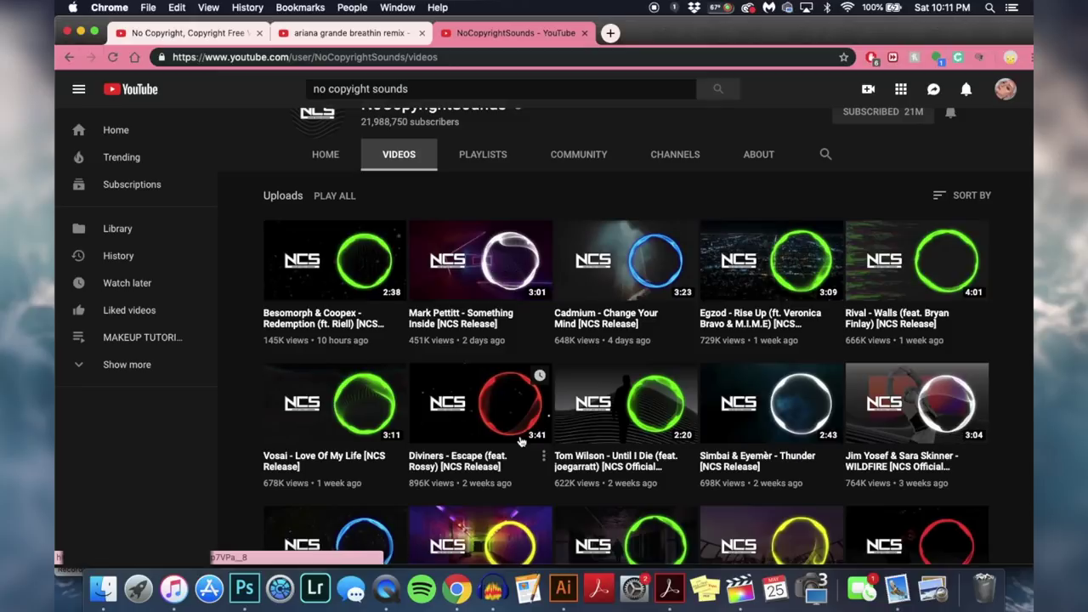
pyautogui.scroll(3, 521, 441)
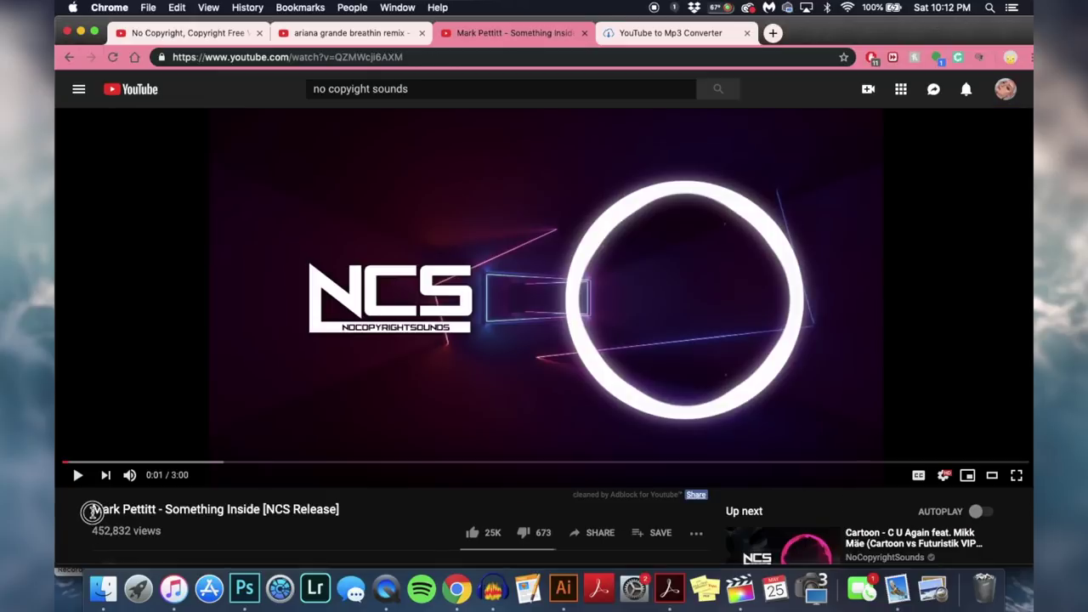
# Copy the YouTube URL of the track "Something Inside [NCS Release]"
pyautogui.moveTo(92, 509); pyautogui.dragTo(347, 515)
pyautogui.click(346, 514)
pyautogui.click(388, 57)
pyautogui.press('super+c')
# Paste the copied video URL into the YtMp3 converter and convert it to mp3
pyautogui.click(673, 33)
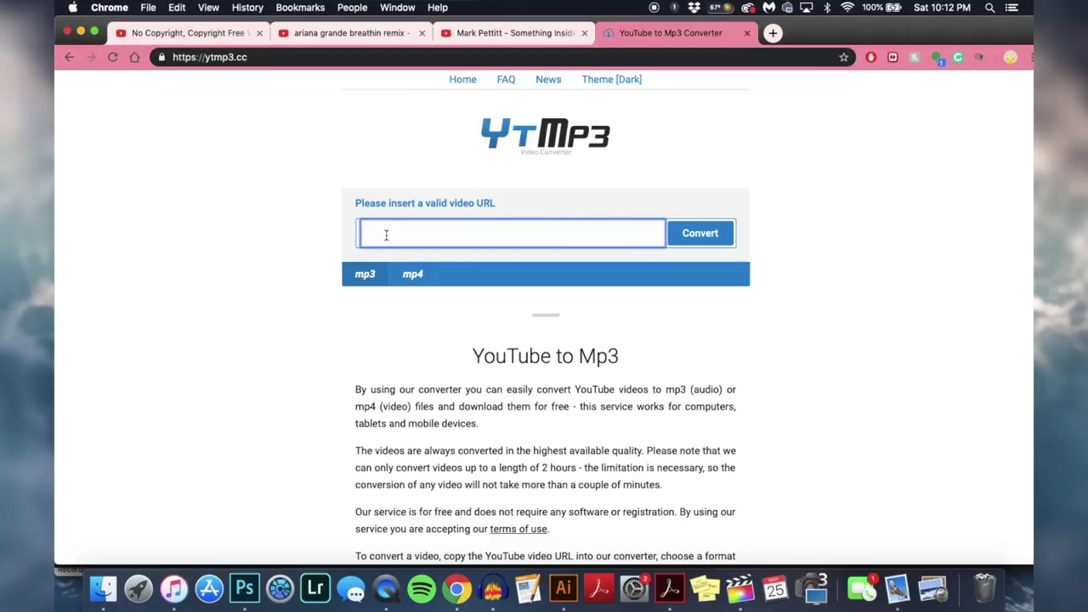
pyautogui.press('super+v')
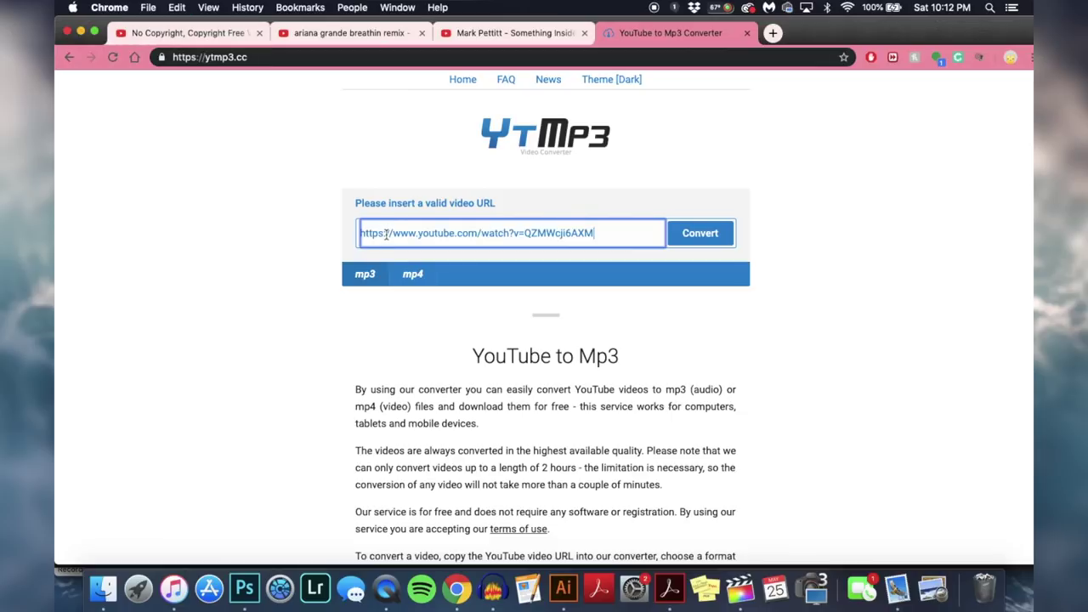
pyautogui.click(371, 281)
pyautogui.click(702, 238)
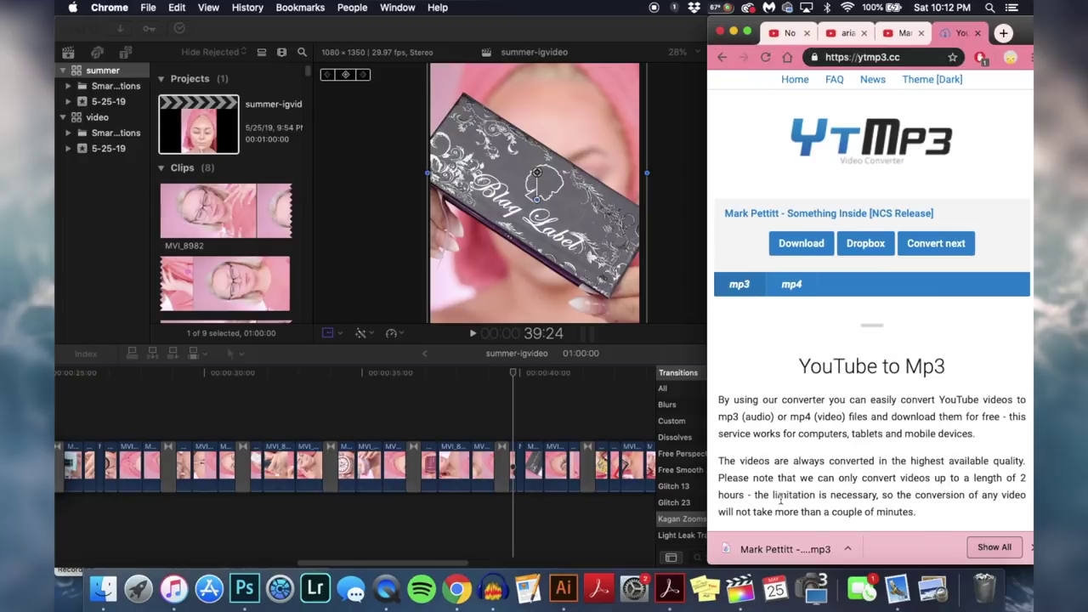
# Add the downloaded "Something Inside [NCS Release]" mp3 from Chrome to the Final Cut Pro timeline as audio beneath the clips
pyautogui.click(739, 549)
pyautogui.moveTo(740, 549); pyautogui.dragTo(460, 525)
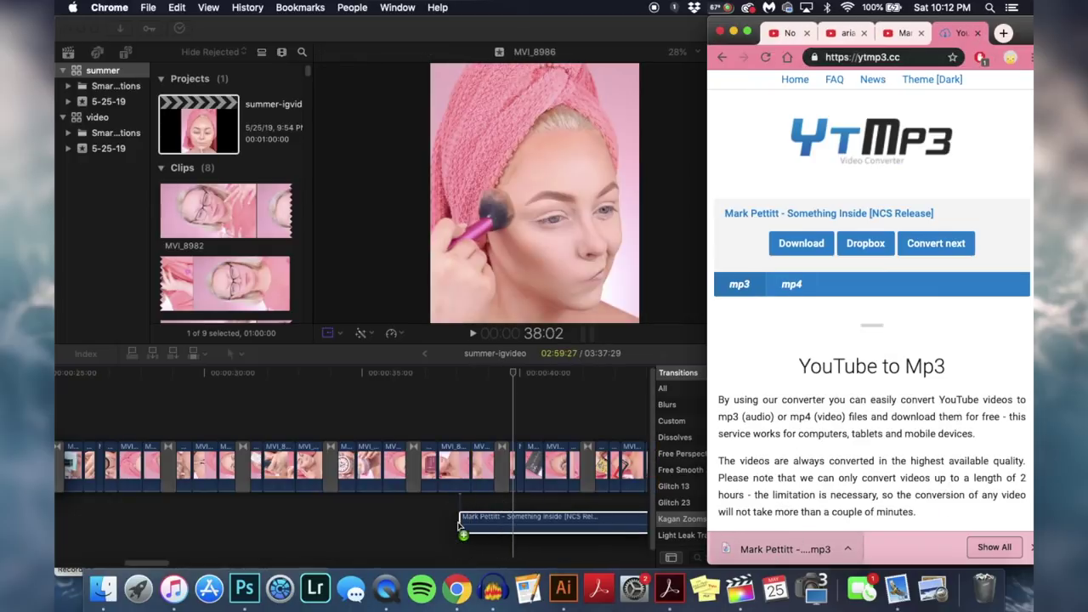
pyautogui.click(504, 410)
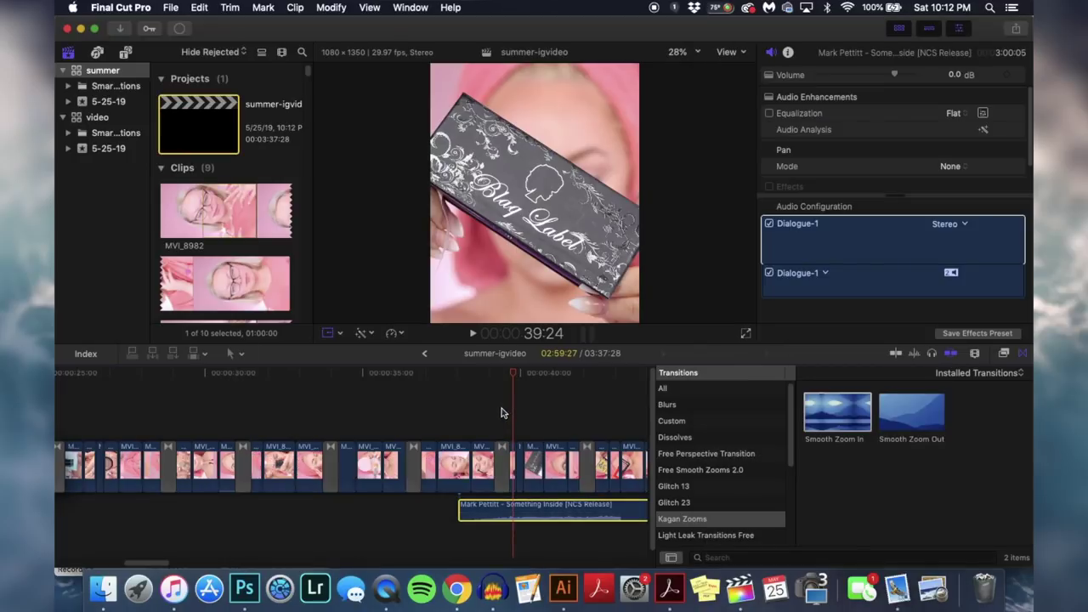
pyautogui.hscroll(5, 501, 413)
pyautogui.hscroll(2, 501, 413)
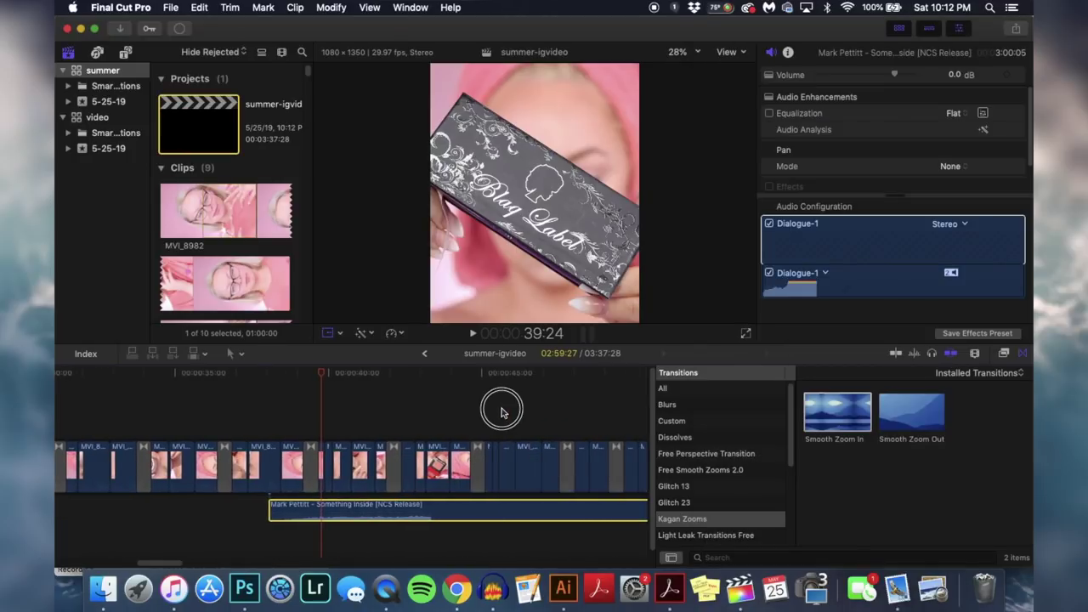
pyautogui.click(501, 413)
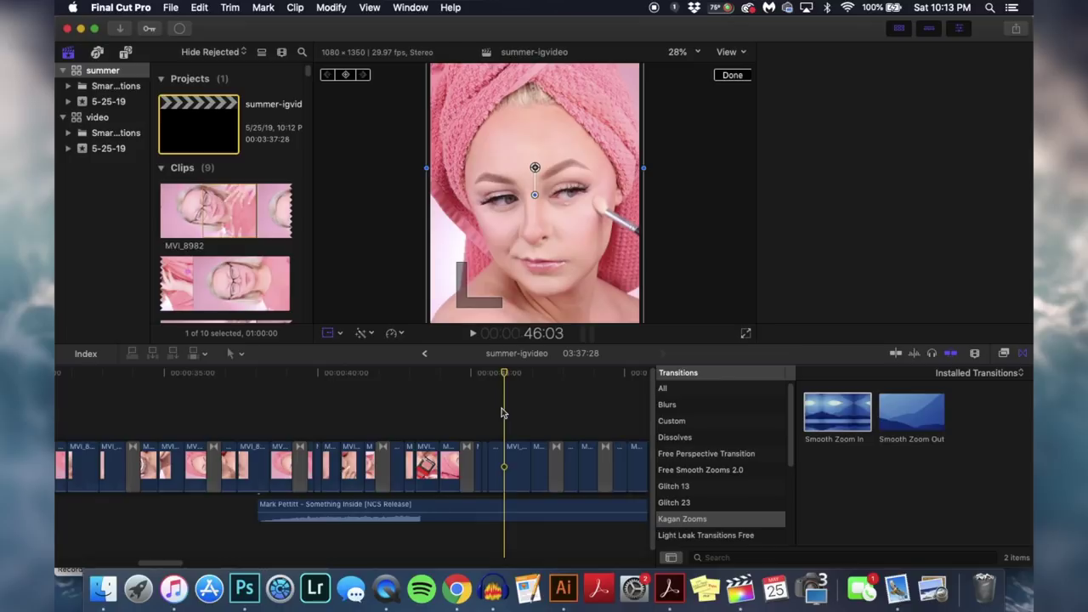
# Move the music track to the start of the video and trim its end to the one-minute mark
pyautogui.hscroll(3, 500, 413)
pyautogui.moveTo(255, 368); pyautogui.dragTo(356, 387)
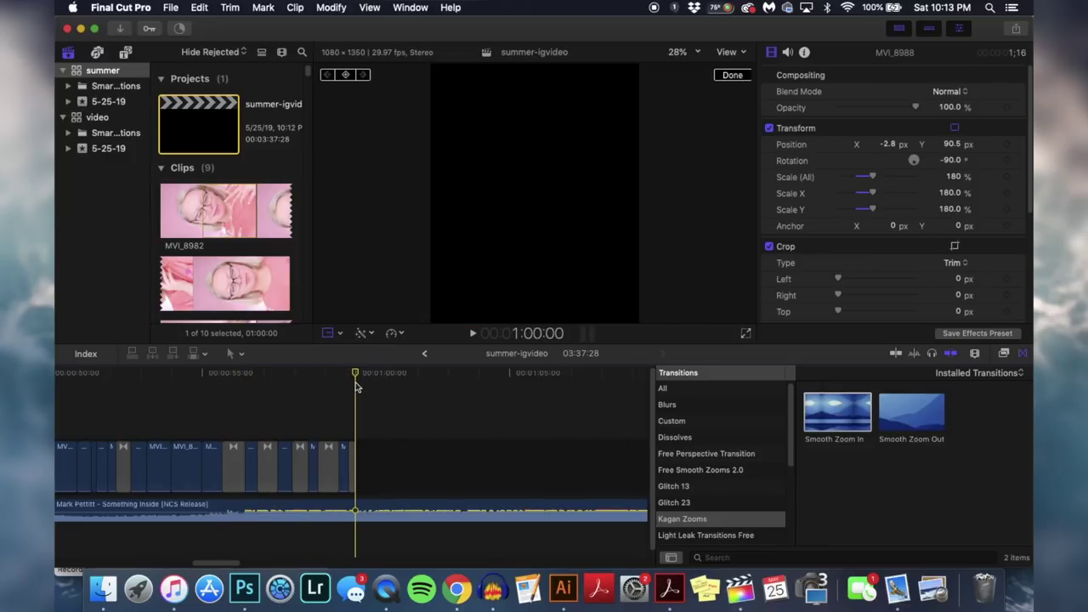
pyautogui.moveTo(532, 515); pyautogui.dragTo(153, 525)
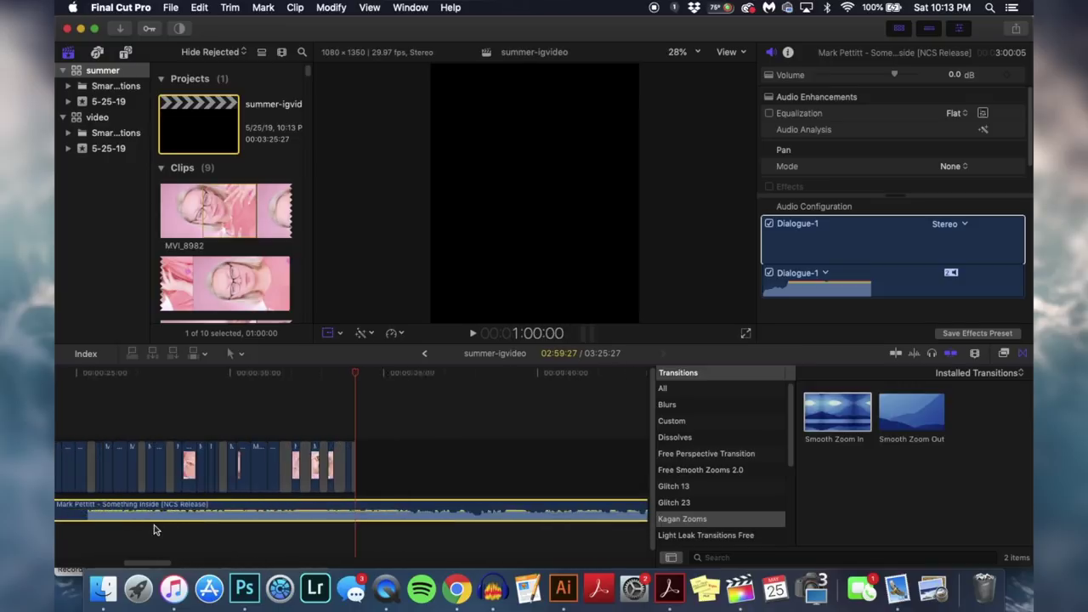
pyautogui.press('super+minus')
pyautogui.moveTo(336, 507); pyautogui.dragTo(187, 506)
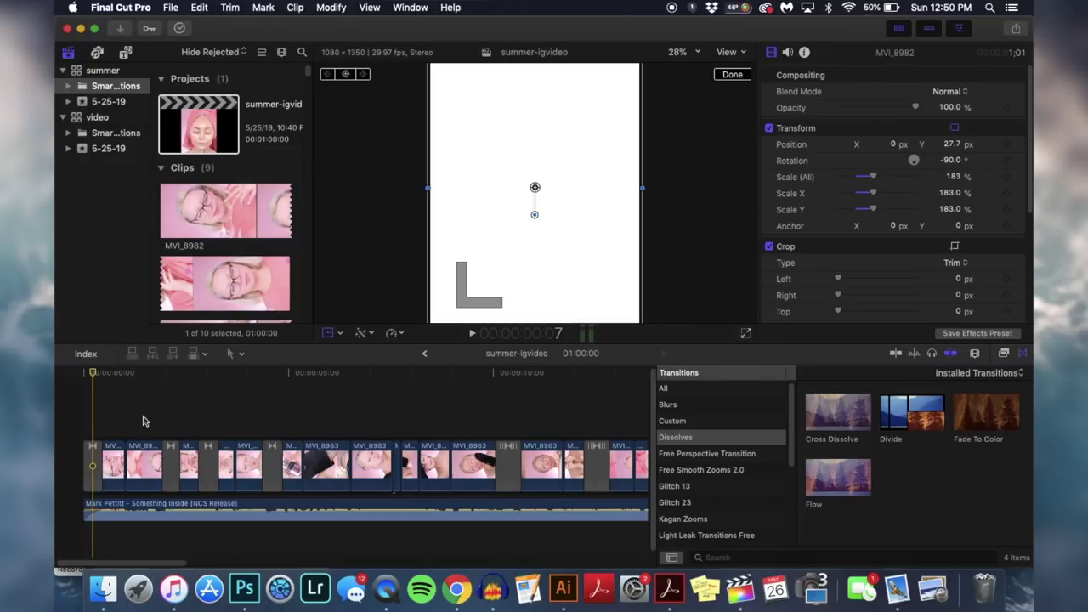
# Browse the installed titles and preview styles such as Instagram Tag Title, Fade 3D, Dramatic, Date/Time and Highlight
pyautogui.click(234, 409)
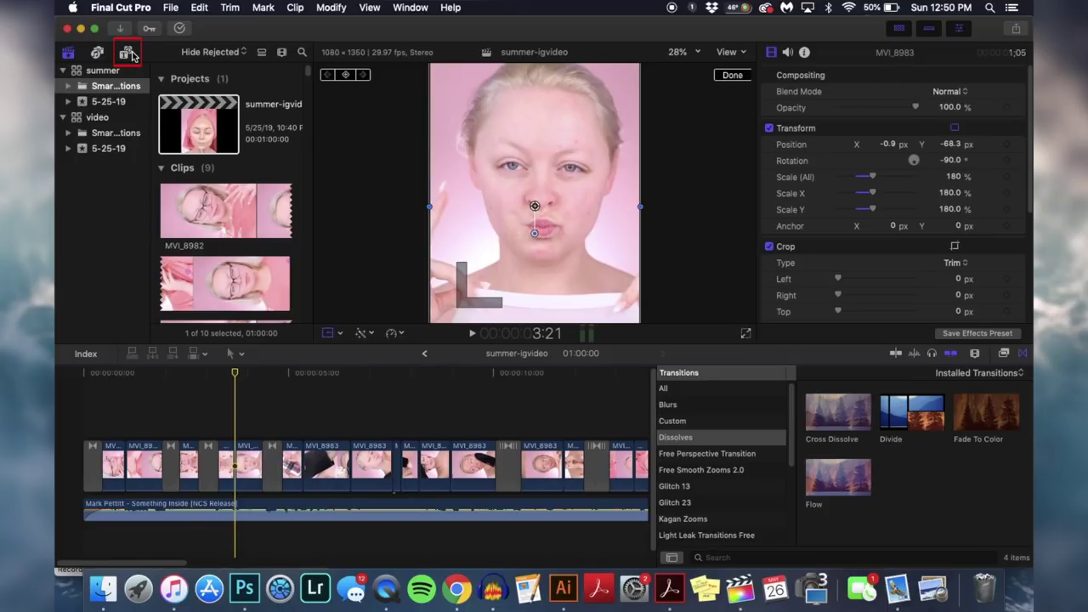
pyautogui.click(128, 54)
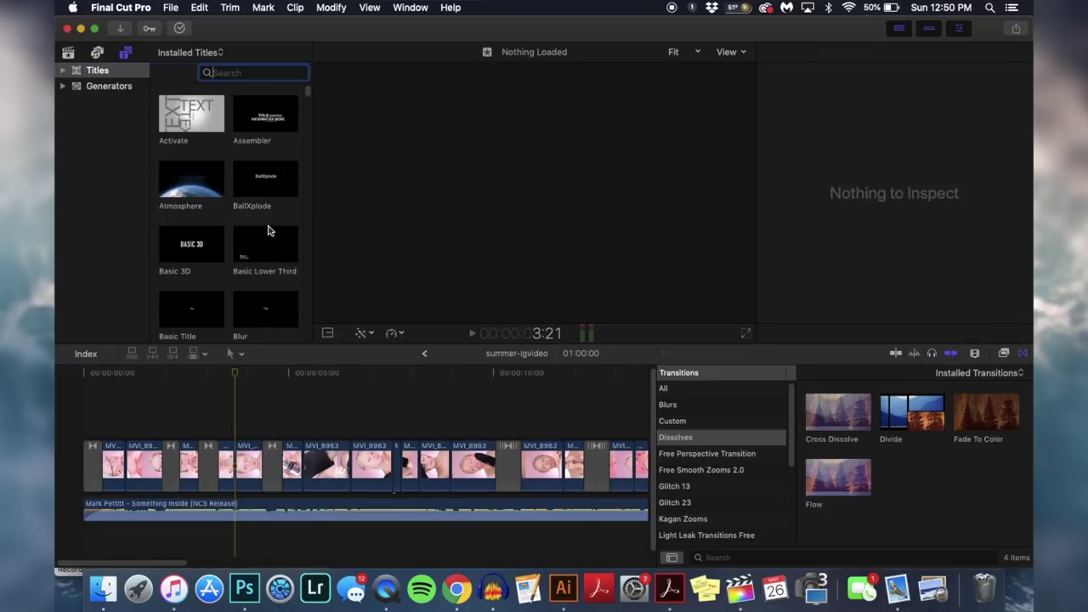
pyautogui.scroll(-15, 268, 231)
pyautogui.scroll(-15, 267, 230)
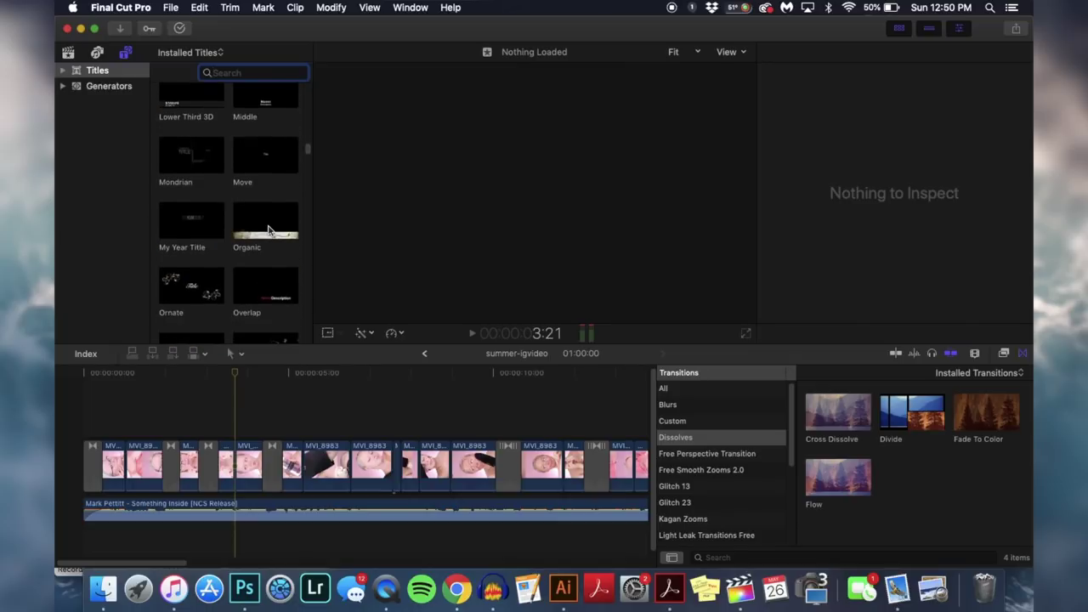
pyautogui.scroll(-4, 268, 230)
pyautogui.scroll(10, 253, 152)
pyautogui.click(254, 175)
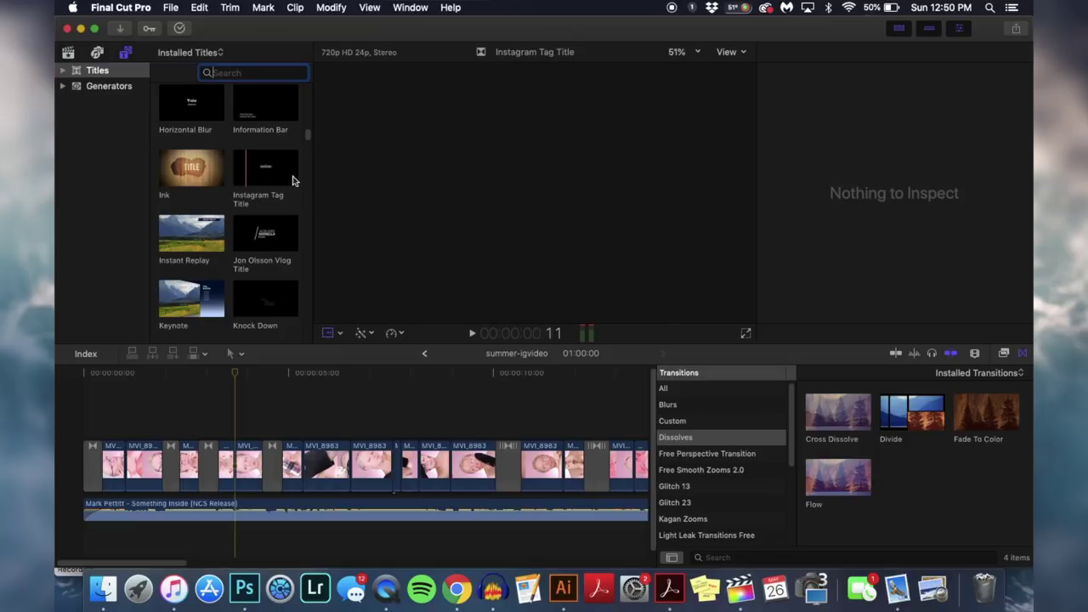
pyautogui.scroll(5, 257, 180)
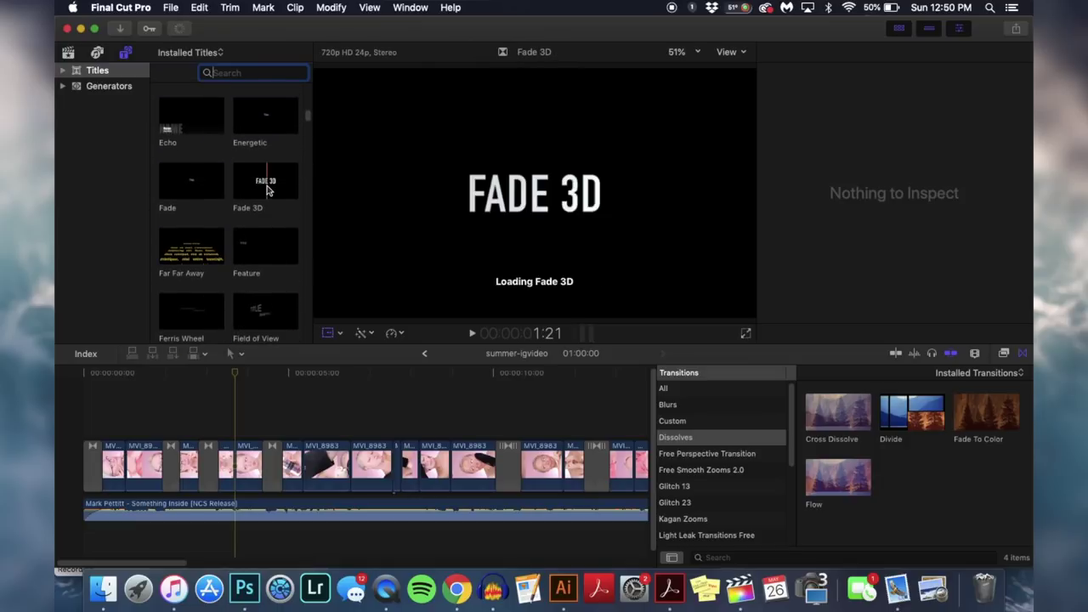
pyautogui.scroll(5, 242, 194)
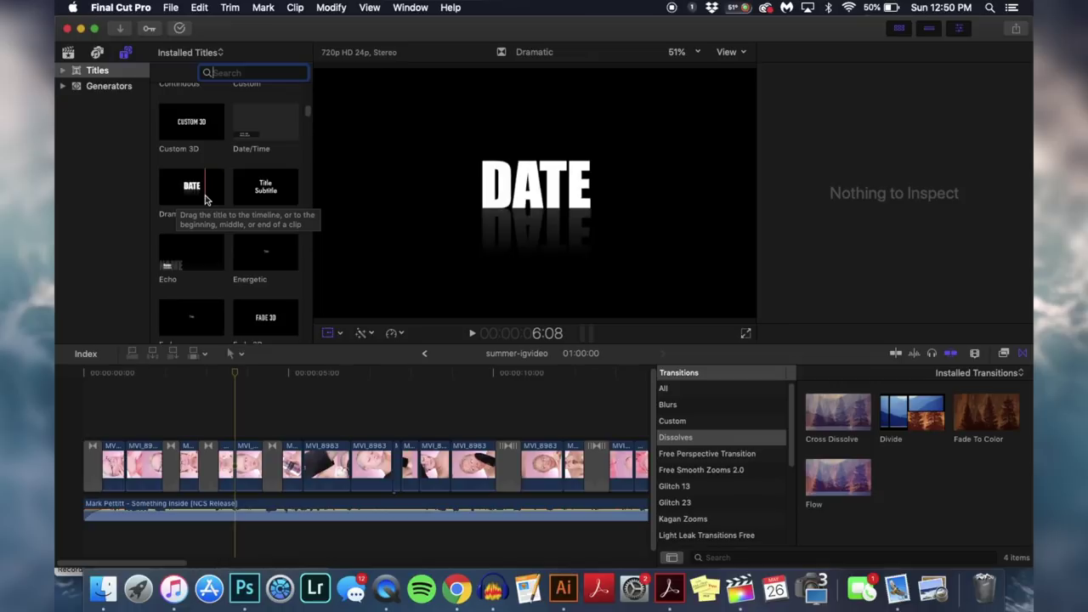
pyautogui.scroll(3, 204, 199)
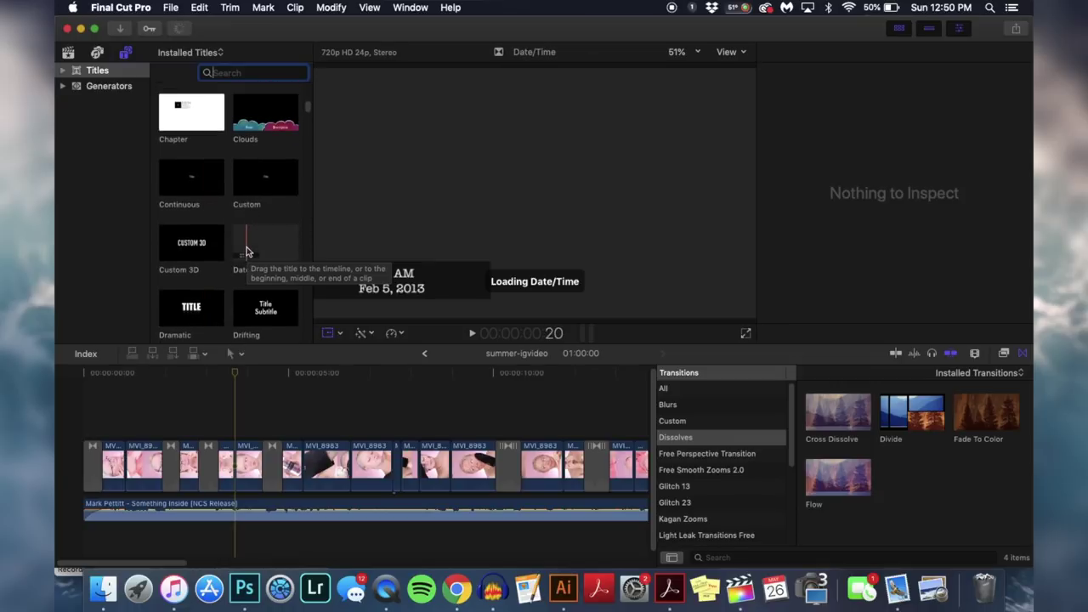
pyautogui.scroll(-5, 281, 183)
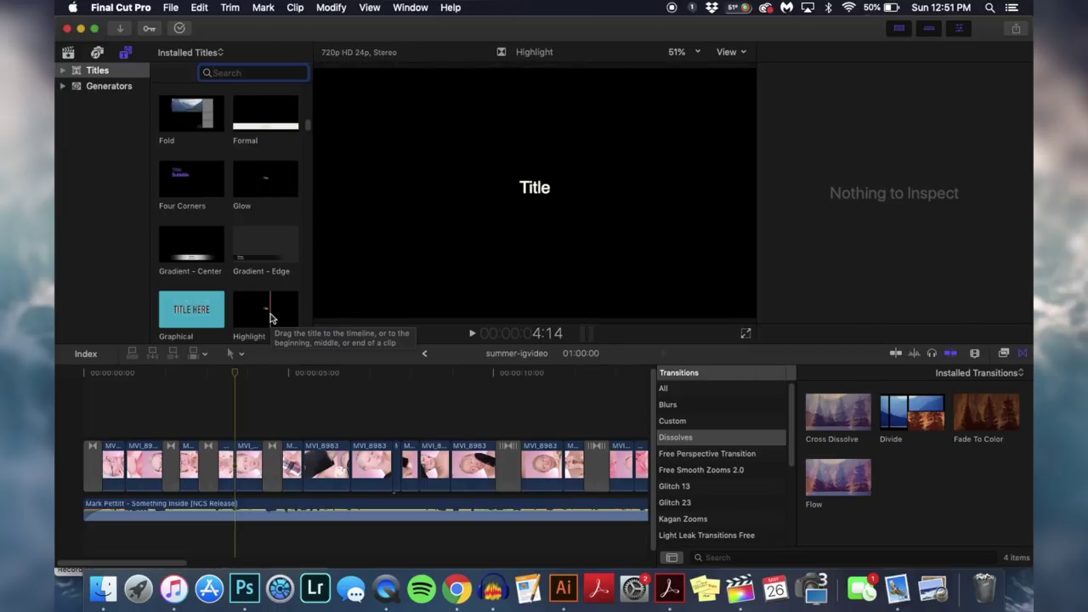
# Place the Highlight title above the clips and adjust both ends so it spans nearly the whole video
pyautogui.moveTo(282, 312); pyautogui.dragTo(111, 427)
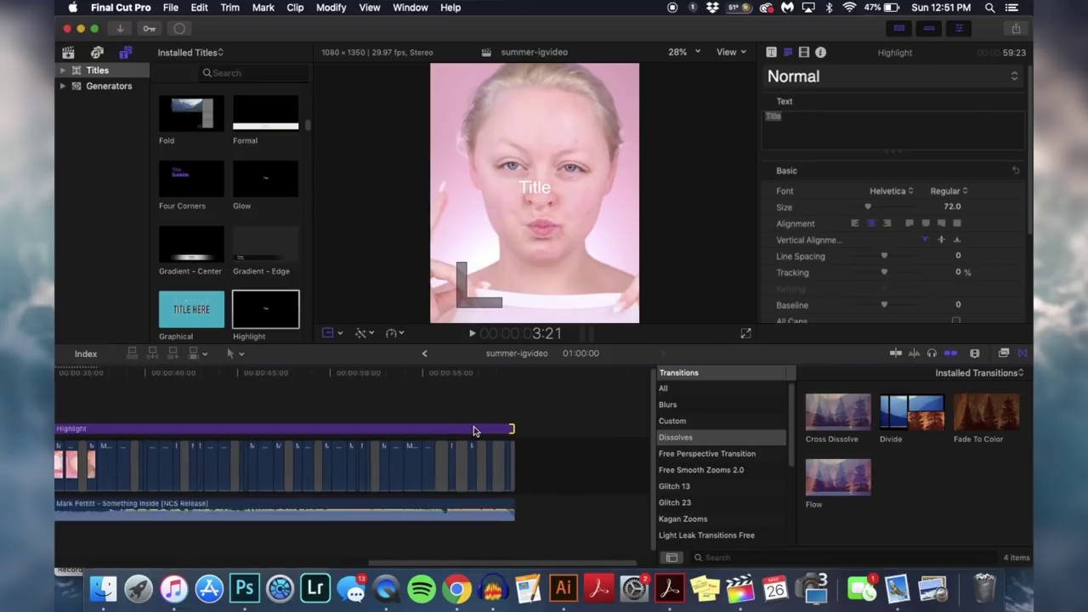
pyautogui.hscroll(2, 473, 426)
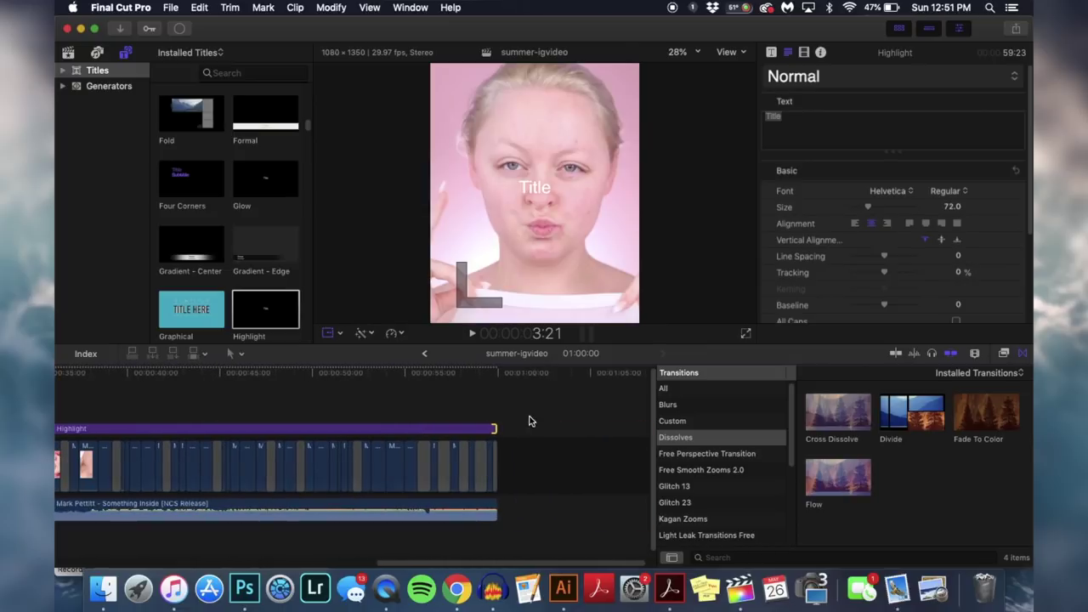
pyautogui.moveTo(494, 428); pyautogui.dragTo(492, 429)
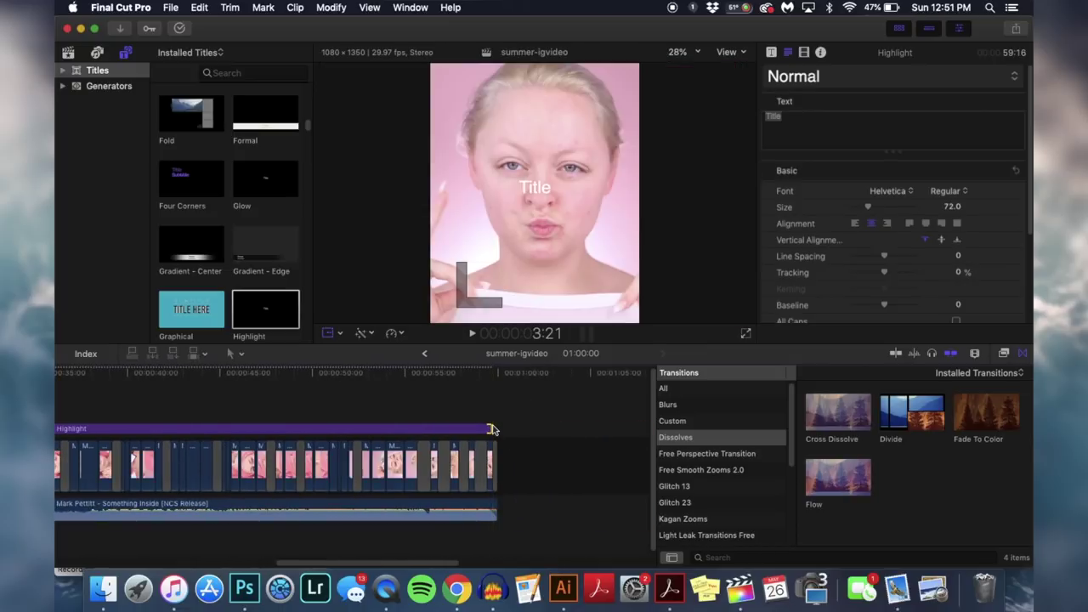
pyautogui.hscroll(-10, 493, 430)
pyautogui.moveTo(94, 425)
pyautogui.mouseDown()
pyautogui.moveTo(77, 430)
pyautogui.moveTo(99, 425)
pyautogui.moveTo(88, 427)
pyautogui.mouseUp()
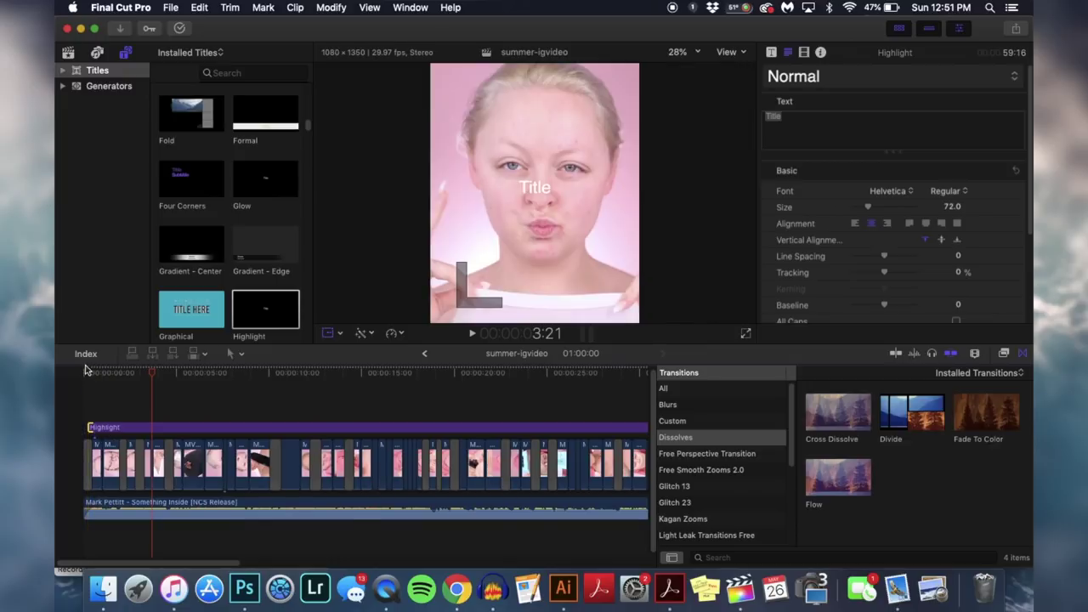
# Select the Highlight title at a visible frame and replace its placeholder text with the creator's name in capitals
pyautogui.moveTo(84, 381); pyautogui.dragTo(182, 389)
pyautogui.click(192, 433)
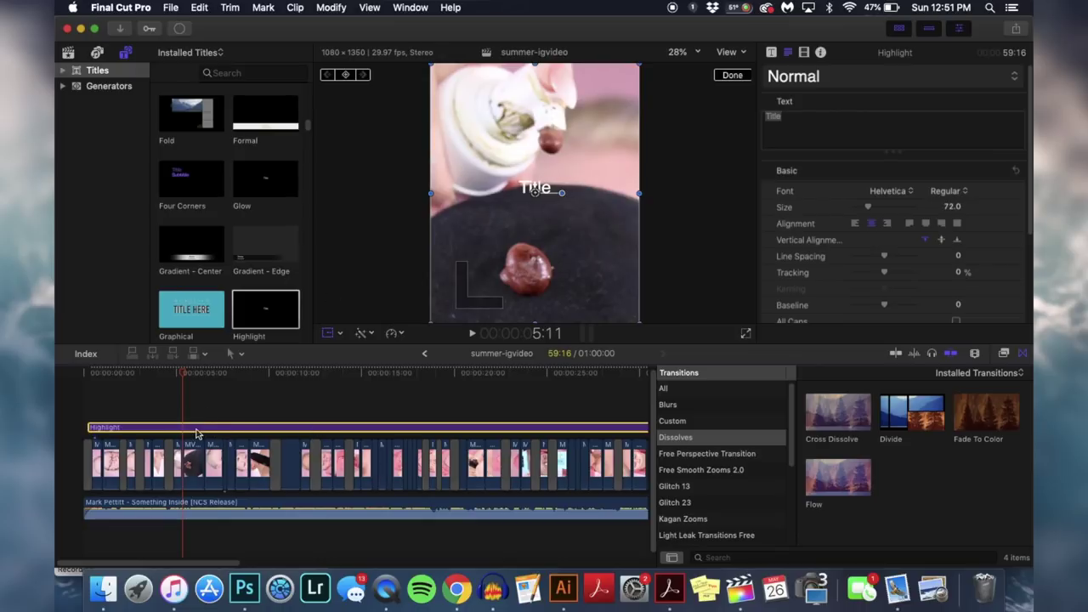
pyautogui.click(792, 122)
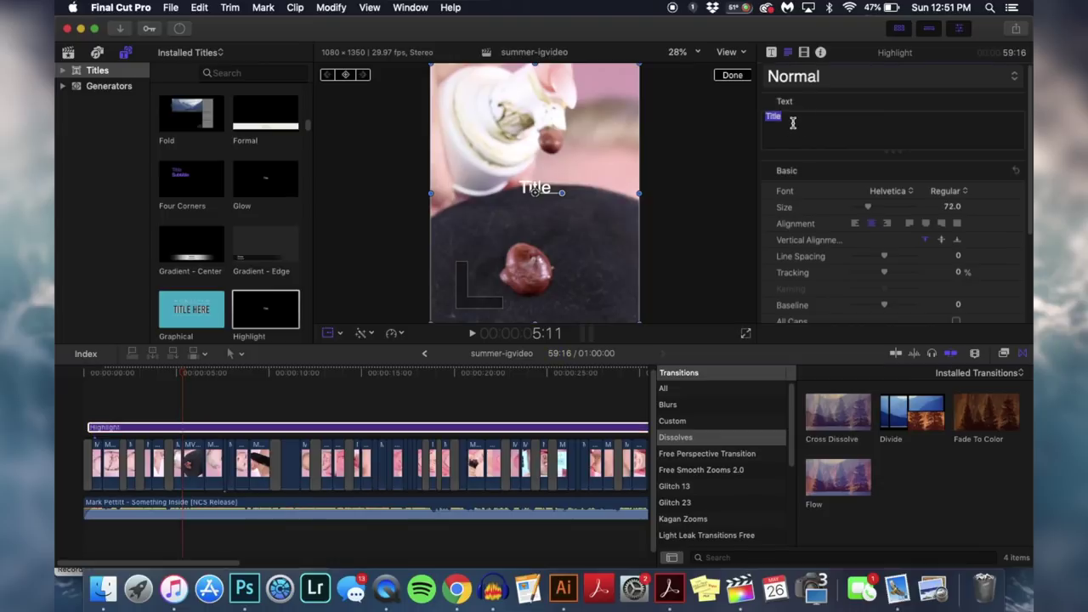
pyautogui.write('MCDREW')
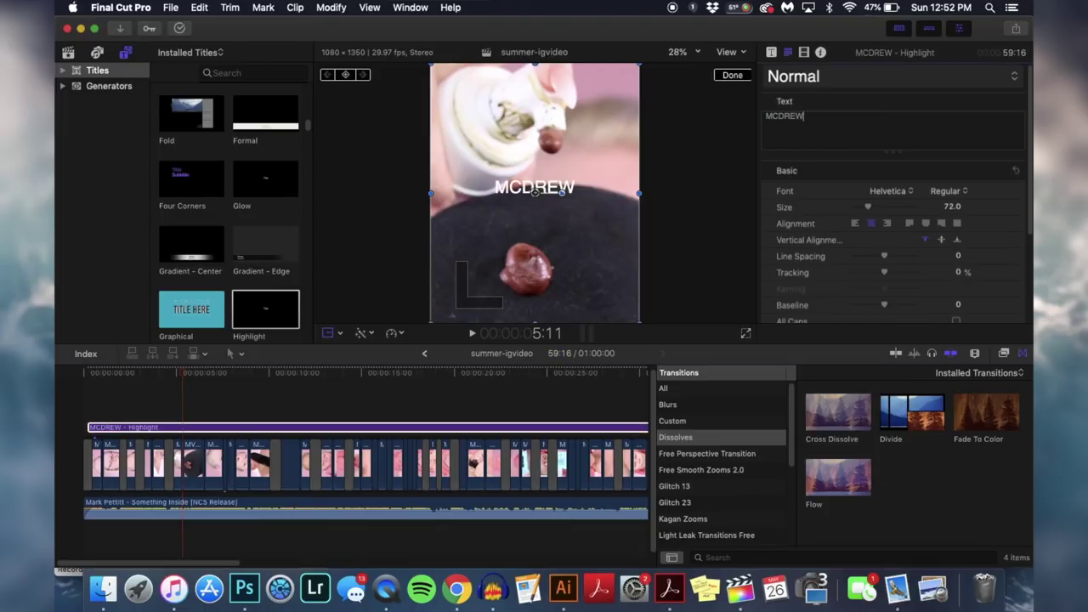
# Change the title's font to Hiragino Sans in the W2 weight
pyautogui.doubleClick(814, 117)
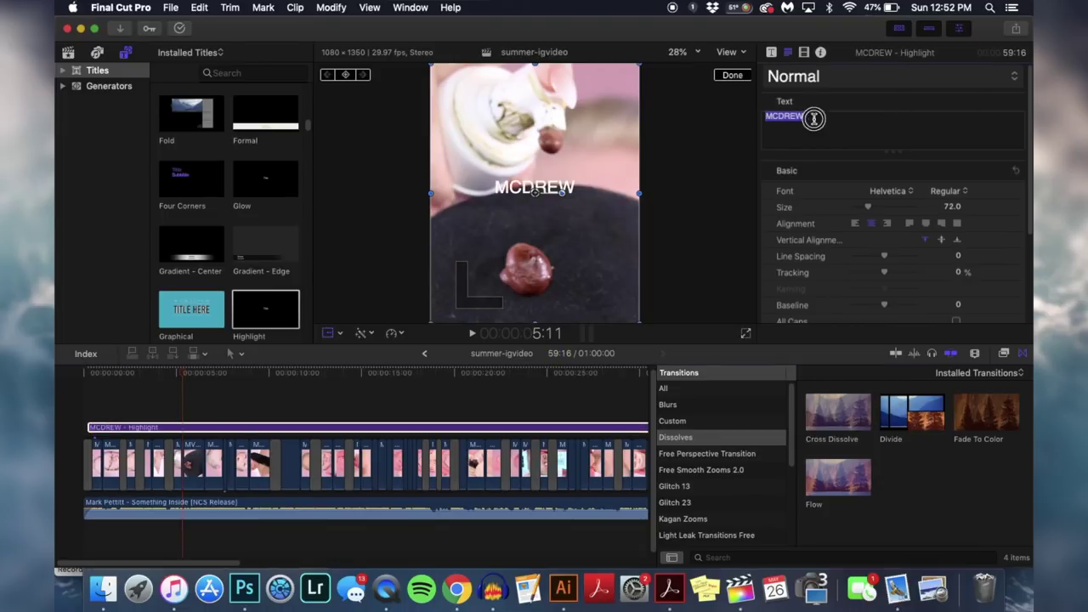
pyautogui.click(902, 192)
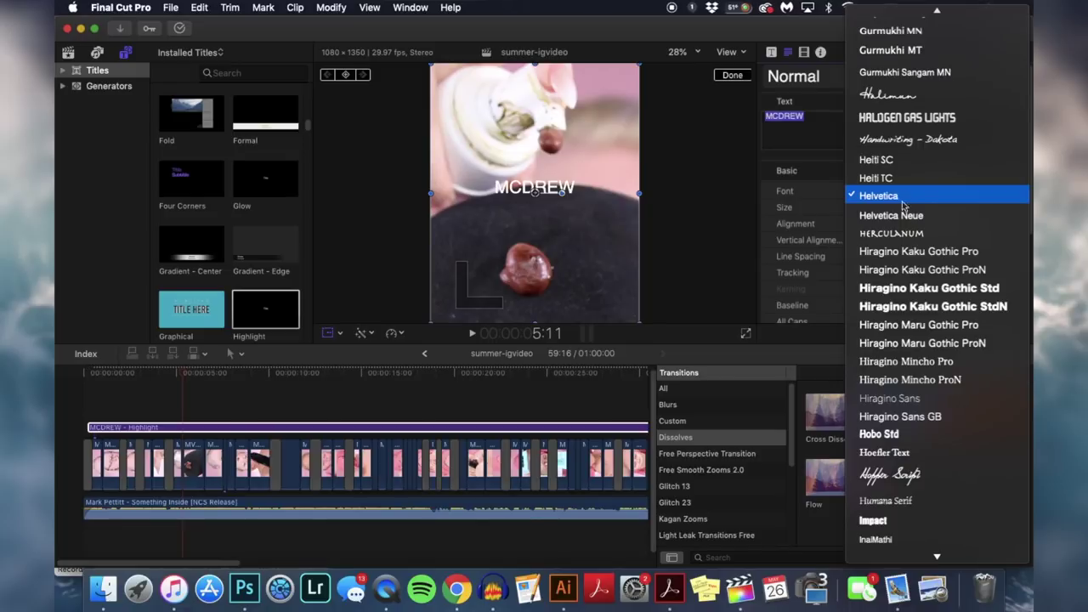
pyautogui.click(916, 401)
pyautogui.click(957, 192)
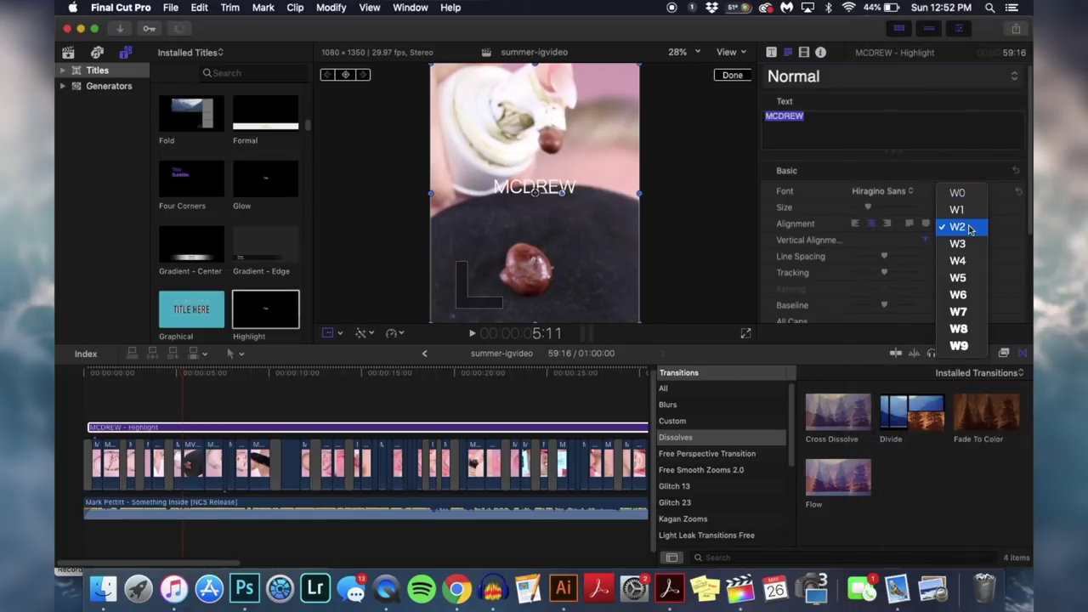
pyautogui.click(967, 229)
# Set the title's size to 49 and tracking to 71.91 %, and move it to the bottom centre of the frame
pyautogui.moveTo(870, 209); pyautogui.dragTo(861, 210)
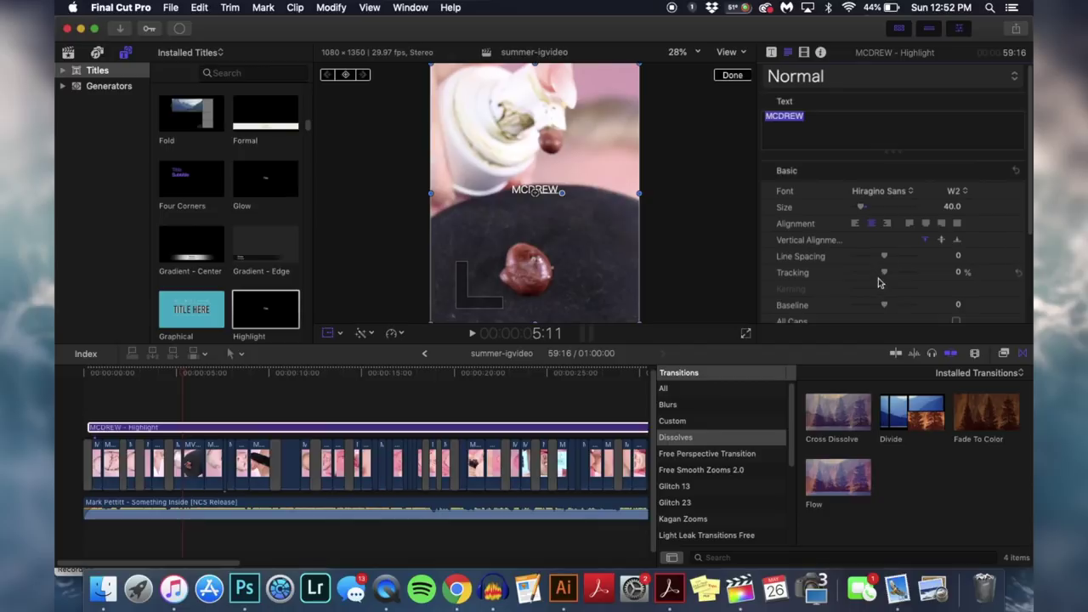
pyautogui.moveTo(885, 275)
pyautogui.mouseDown()
pyautogui.moveTo(934, 272)
pyautogui.moveTo(905, 273)
pyautogui.mouseUp()
pyautogui.moveTo(863, 211); pyautogui.dragTo(867, 210)
pyautogui.moveTo(546, 201); pyautogui.dragTo(537, 307)
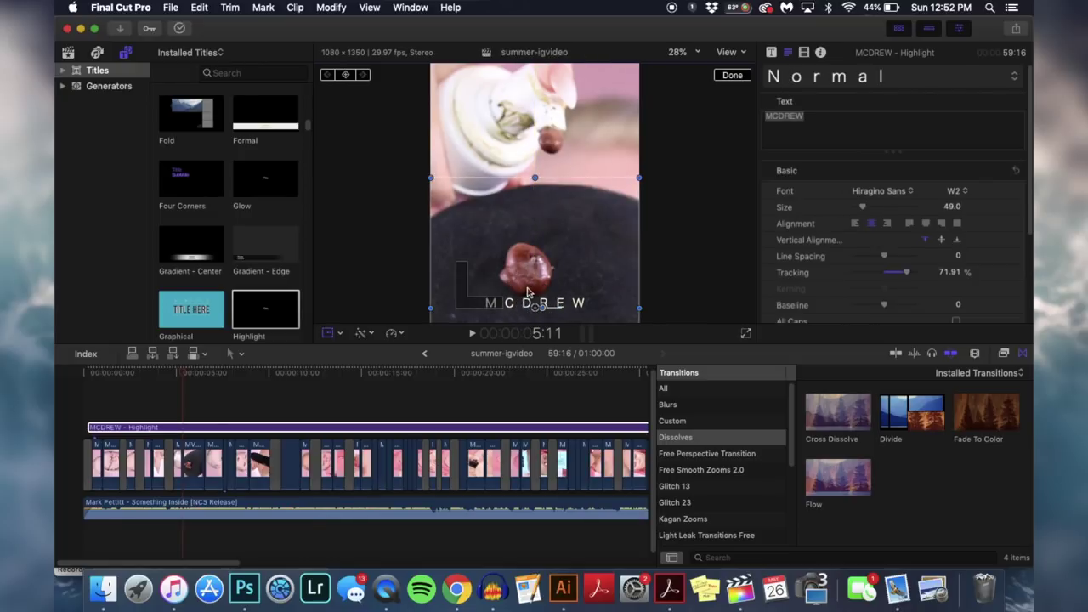
# Lower the title's opacity to 58.9 % so it works as a watermark, checking it over a brighter clip
pyautogui.click(805, 53)
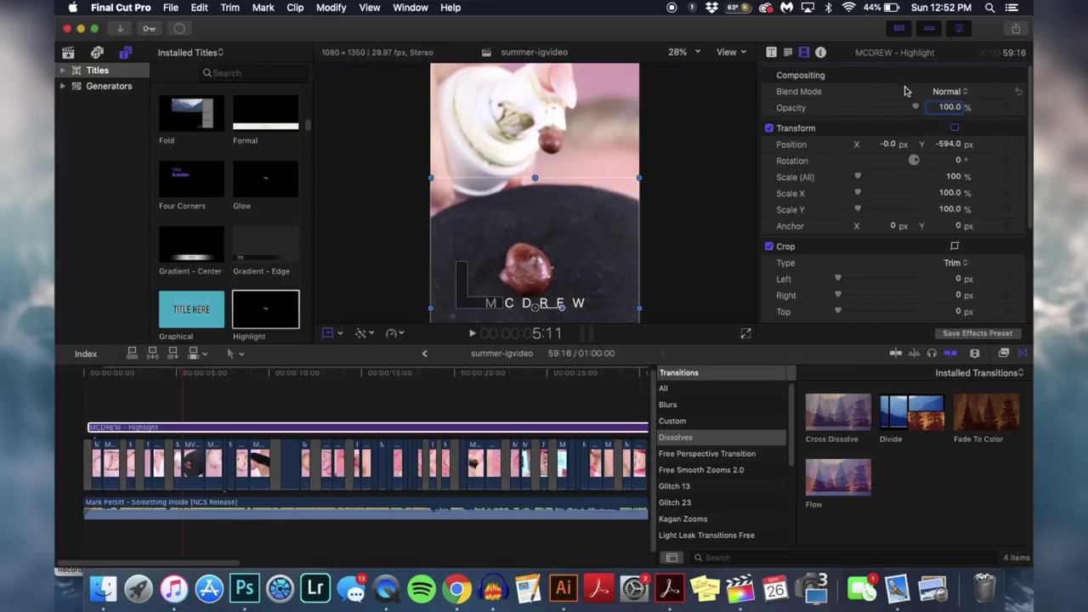
pyautogui.moveTo(917, 110); pyautogui.dragTo(856, 109)
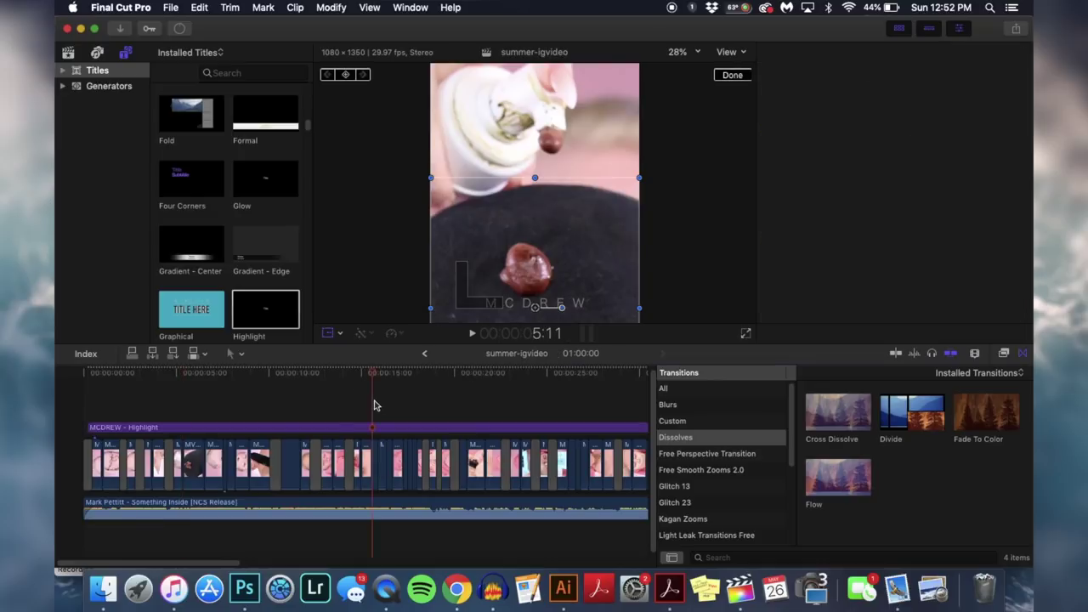
pyautogui.moveTo(374, 373)
pyautogui.mouseDown()
pyautogui.moveTo(540, 389)
pyautogui.moveTo(553, 376)
pyautogui.moveTo(607, 382)
pyautogui.moveTo(323, 388)
pyautogui.moveTo(334, 401)
pyautogui.moveTo(405, 394)
pyautogui.moveTo(365, 396)
pyautogui.moveTo(390, 404)
pyautogui.moveTo(384, 377)
pyautogui.moveTo(417, 377)
pyautogui.moveTo(362, 377)
pyautogui.moveTo(413, 378)
pyautogui.moveTo(391, 377)
pyautogui.mouseUp()
pyautogui.moveTo(853, 111); pyautogui.dragTo(882, 112)
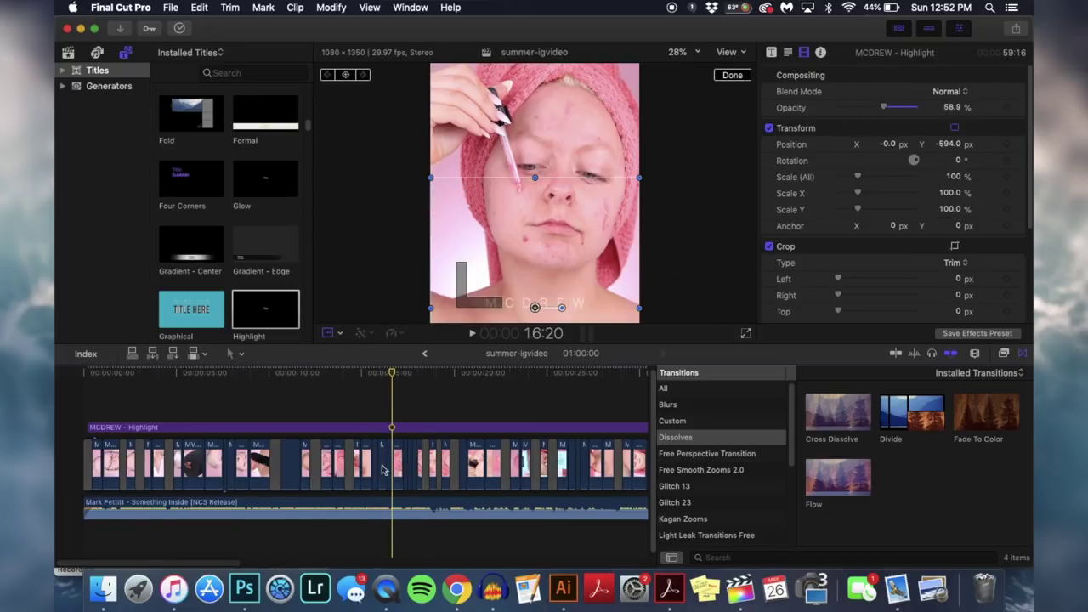
# Check the watermark along the timeline and play the edited video from the beginning
pyautogui.moveTo(391, 376); pyautogui.dragTo(417, 390)
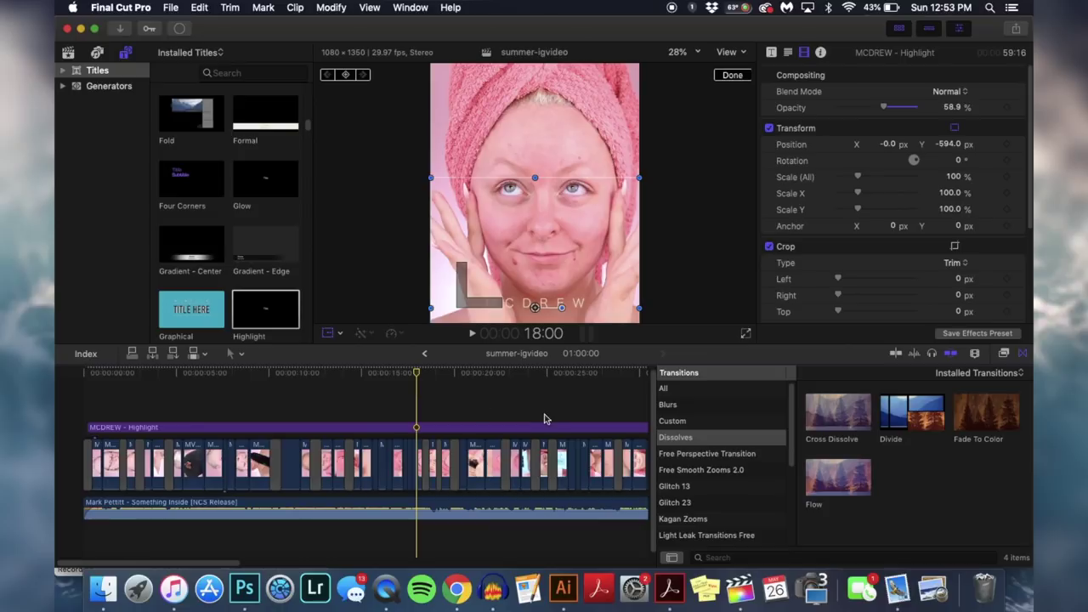
pyautogui.hscroll(15, 545, 418)
pyautogui.click(515, 410)
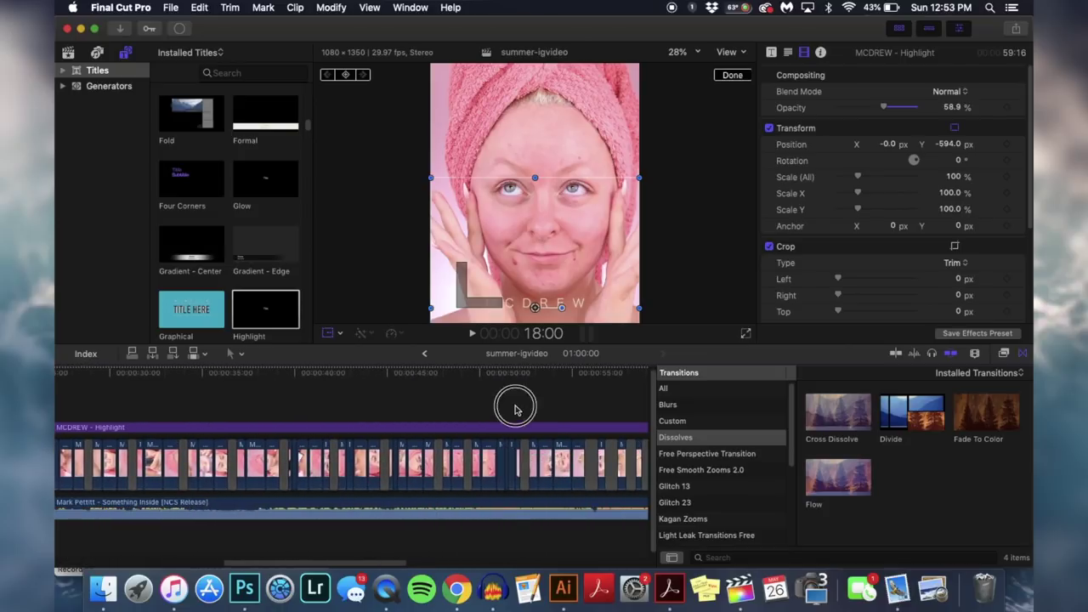
pyautogui.hscroll(10, 515, 410)
pyautogui.click(185, 413)
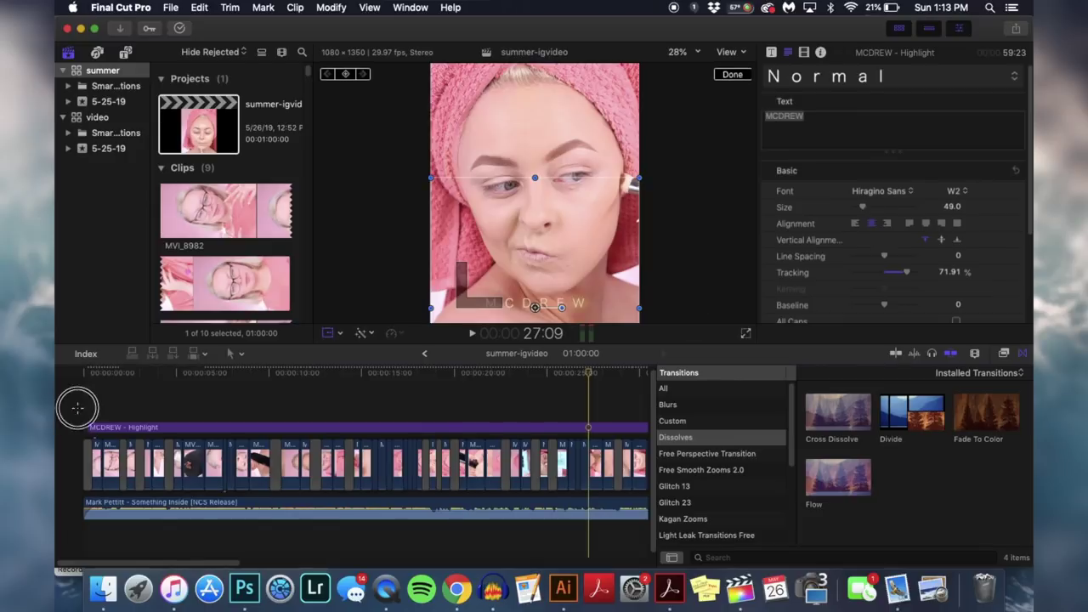
pyautogui.click(77, 411)
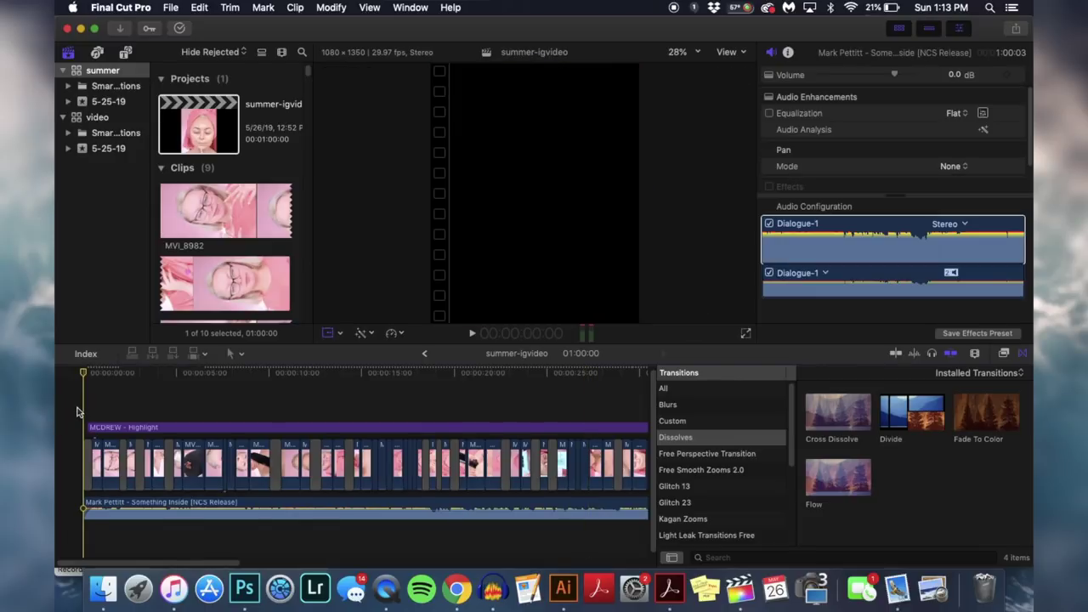
pyautogui.press('space')
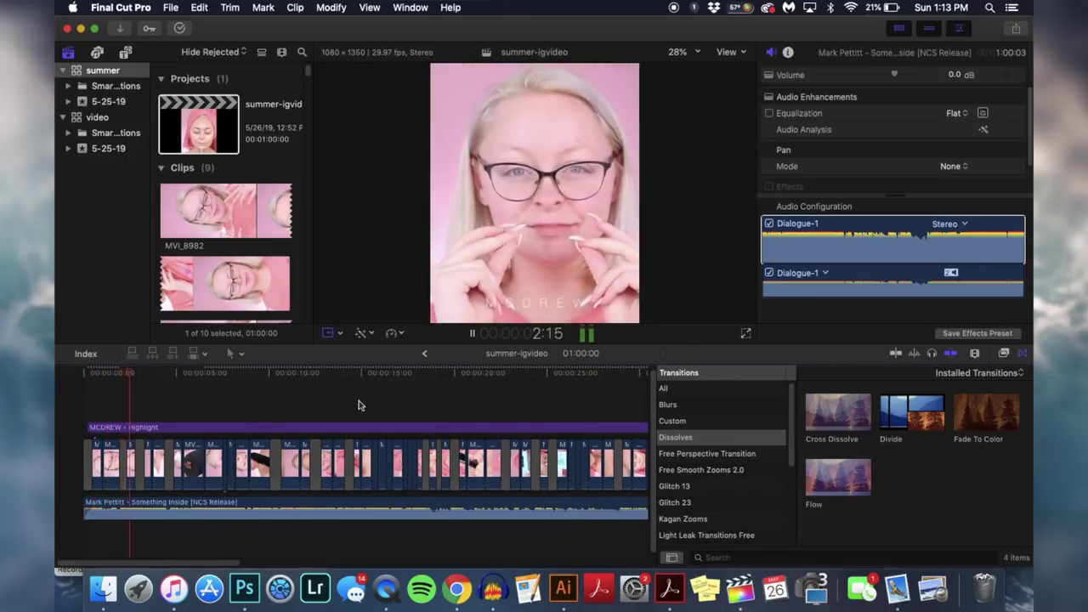
# Play the edited video near its end, from about 51 seconds, and stop playback
pyautogui.click(448, 394)
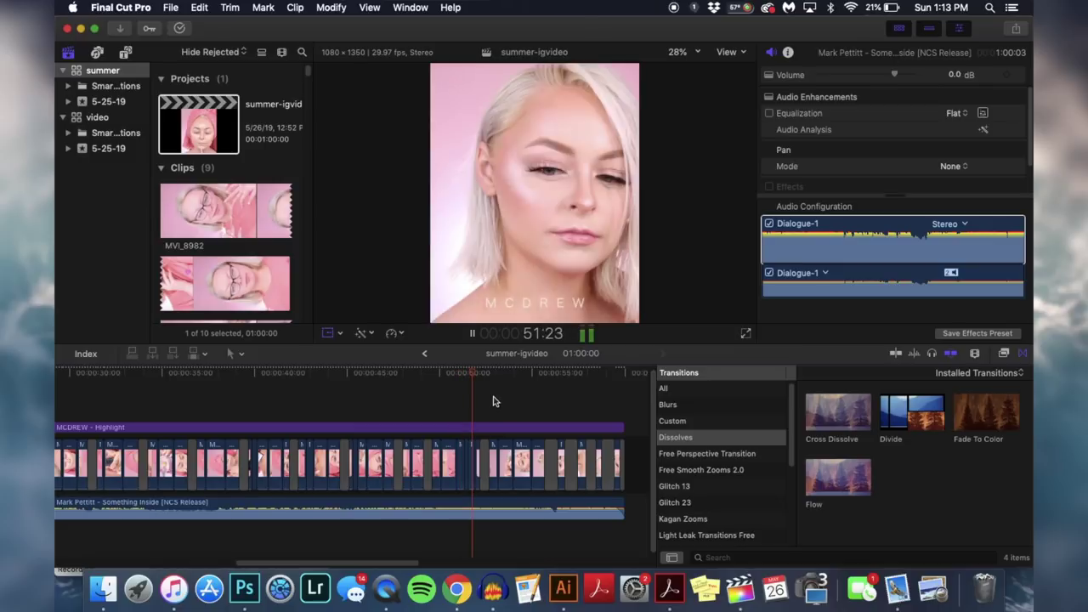
pyautogui.press('space')
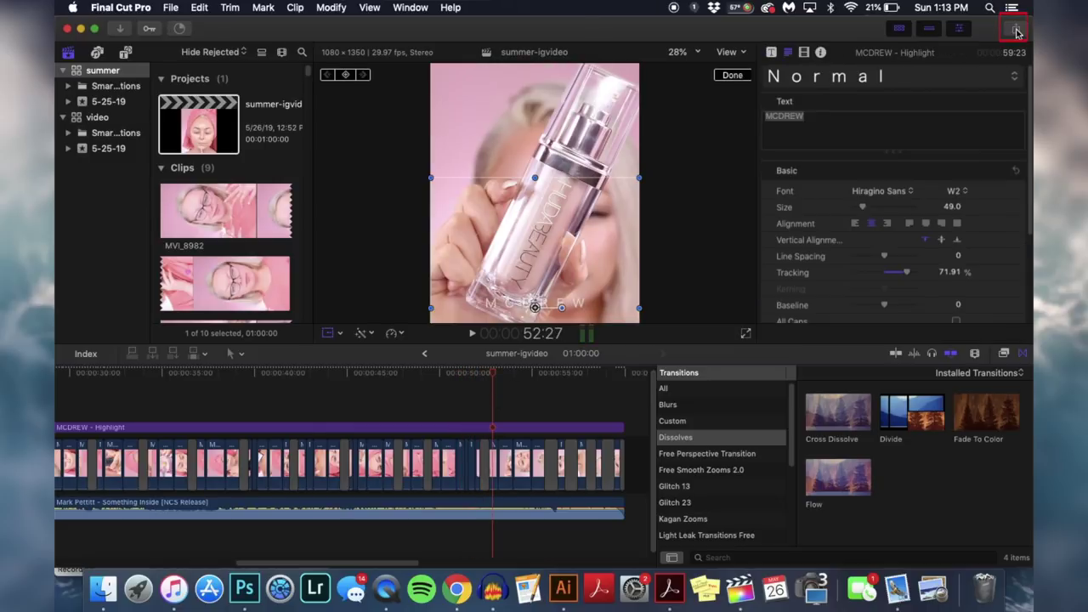
# Export the summer-igvideo project with the Apple Devices 1080p preset and show the background tasks to follow the sharing progress
pyautogui.click(1018, 32)
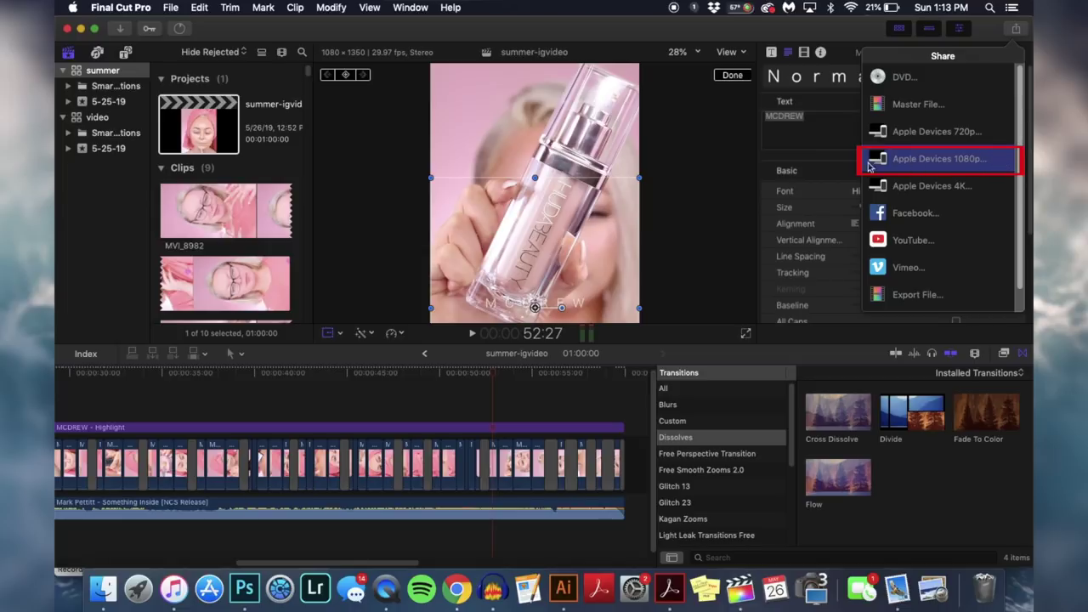
pyautogui.click(980, 172)
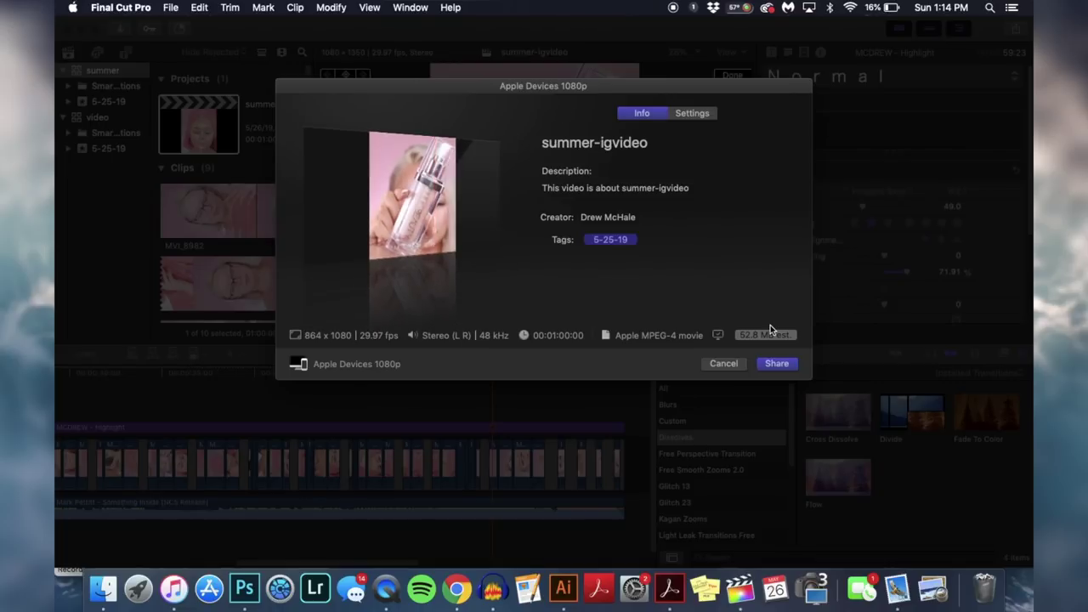
pyautogui.click(776, 363)
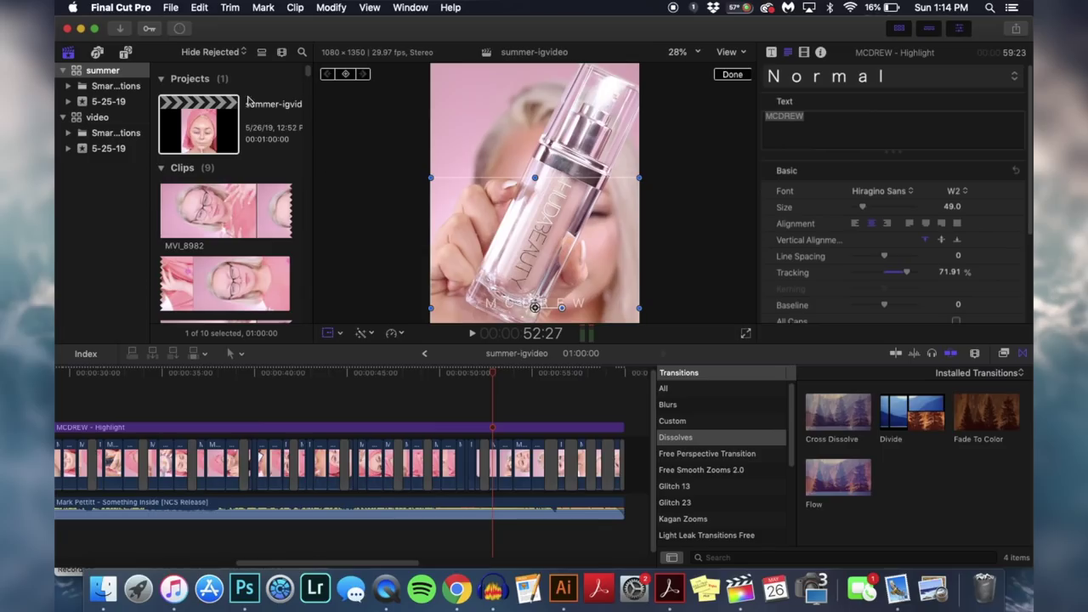
pyautogui.click(180, 29)
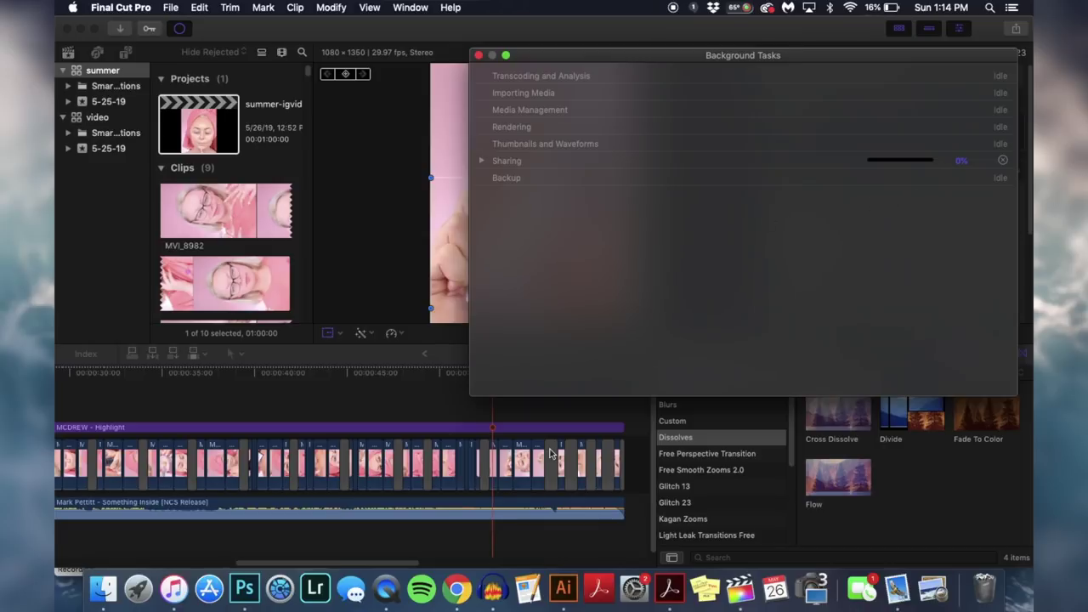
# Switch to iTunes and browse the Home Videos in the Movies library, where exported videos are stored
pyautogui.click(170, 600)
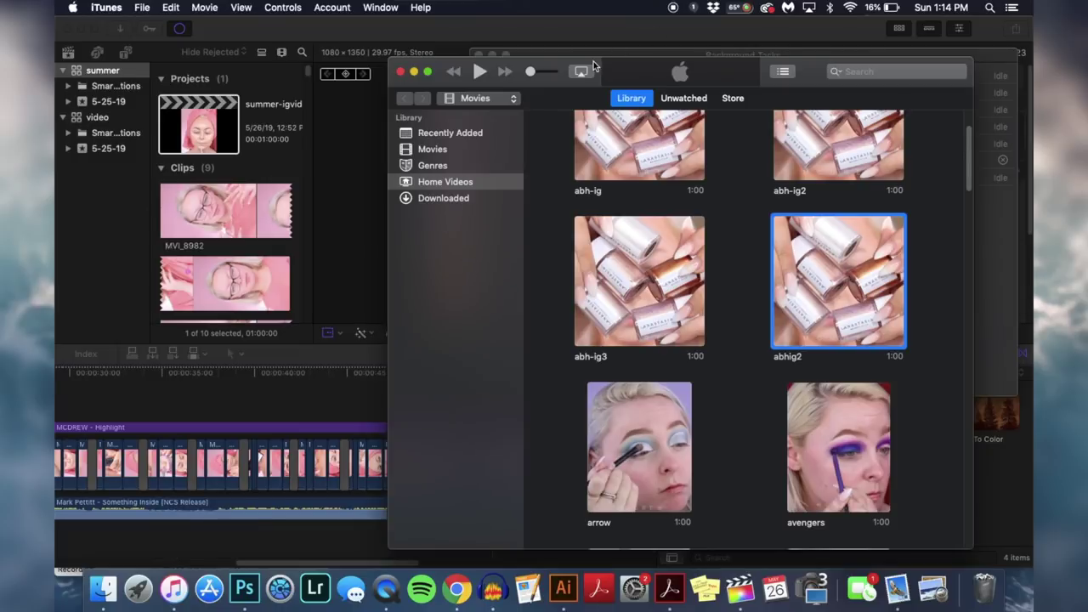
pyautogui.moveTo(679, 59); pyautogui.dragTo(434, 72)
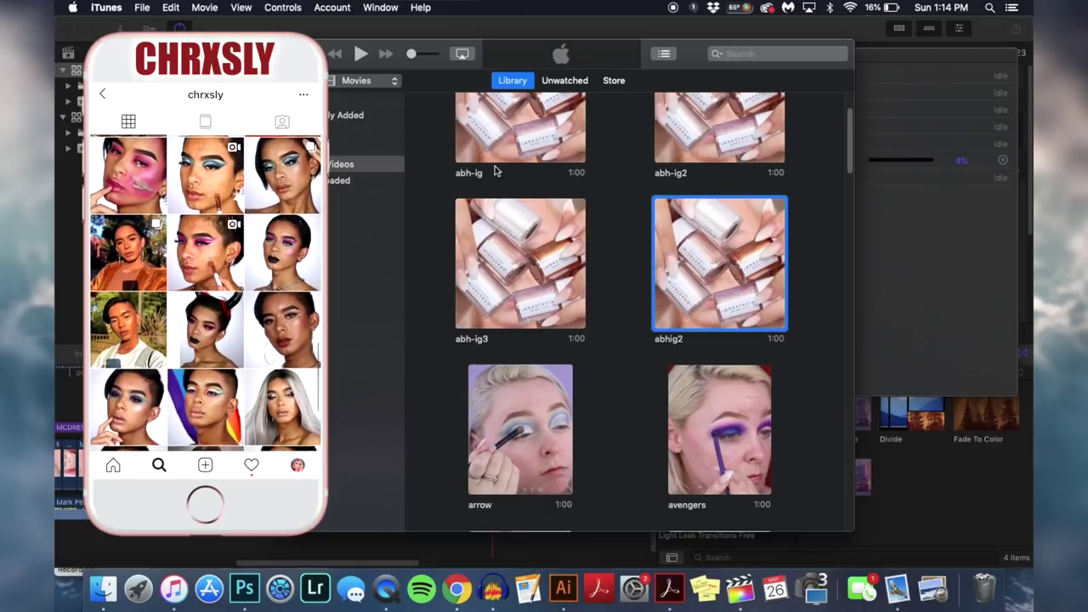
pyautogui.scroll(2, 495, 171)
pyautogui.scroll(-10, 495, 171)
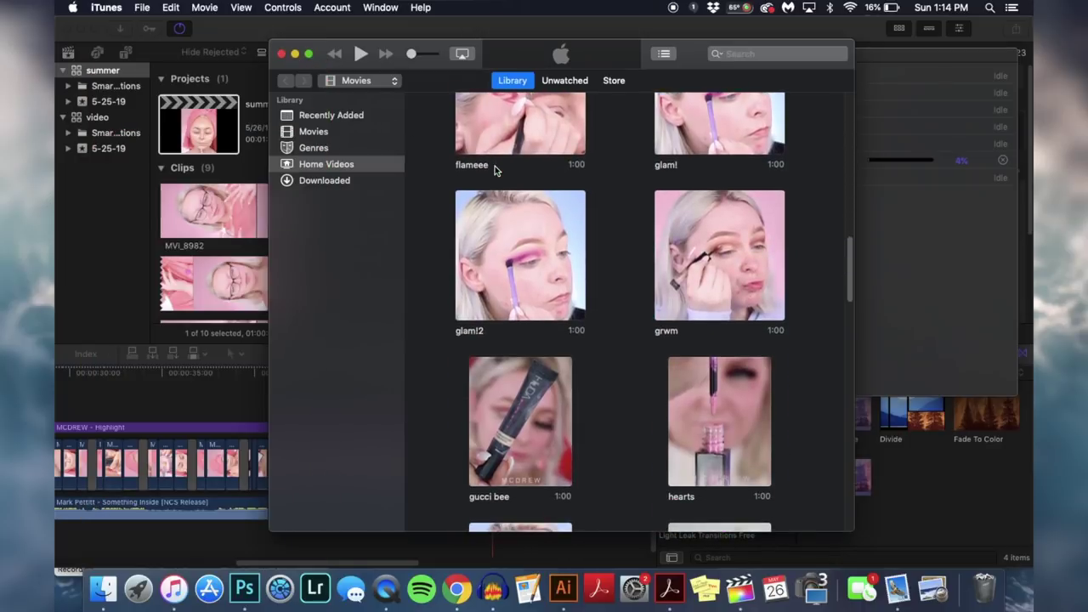
pyautogui.click(328, 149)
pyautogui.click(331, 164)
pyautogui.click(387, 85)
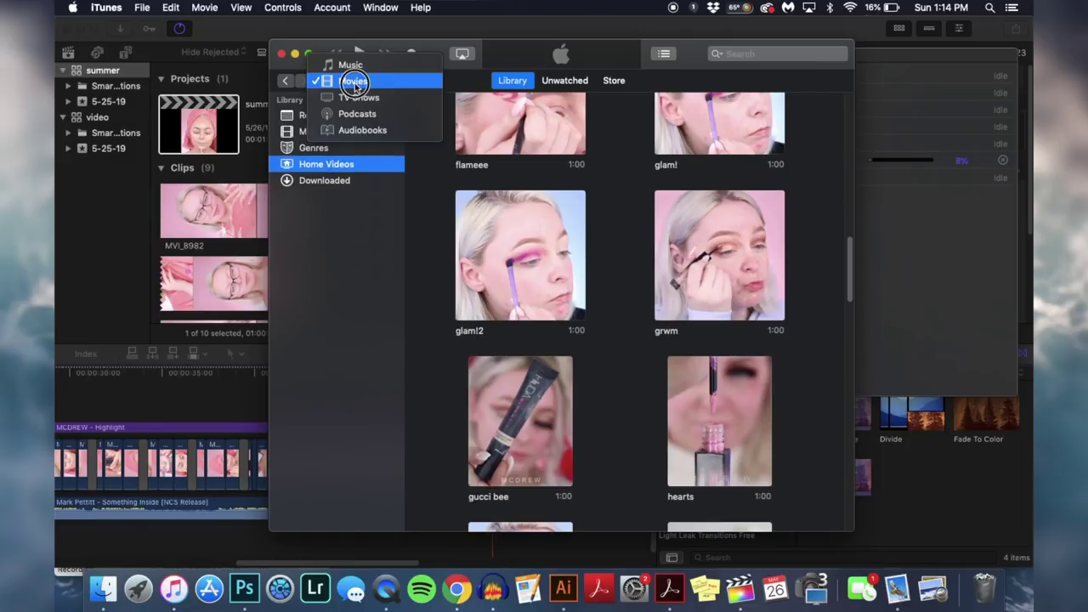
pyautogui.click(354, 82)
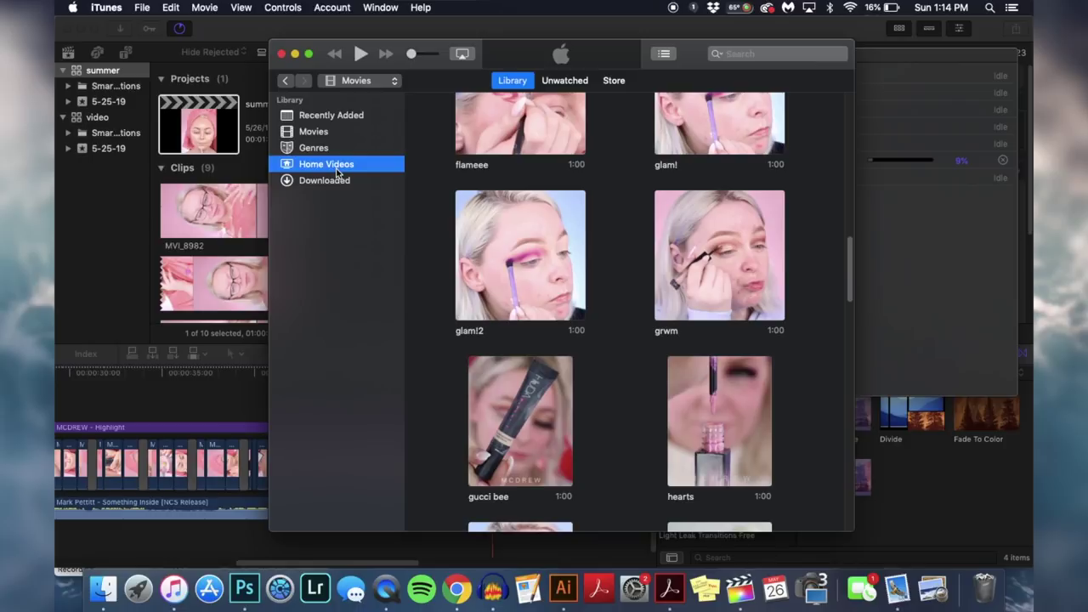
pyautogui.scroll(-15, 602, 343)
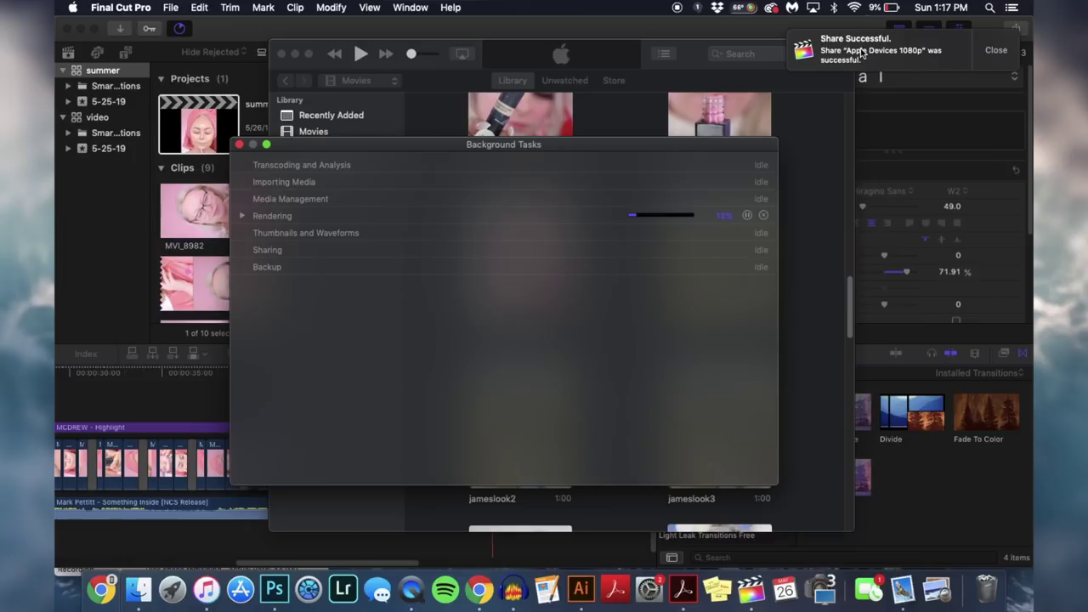
# Dismiss the share notification, return to iTunes and select the exported summer-igvideo among the Home Videos
pyautogui.click(995, 50)
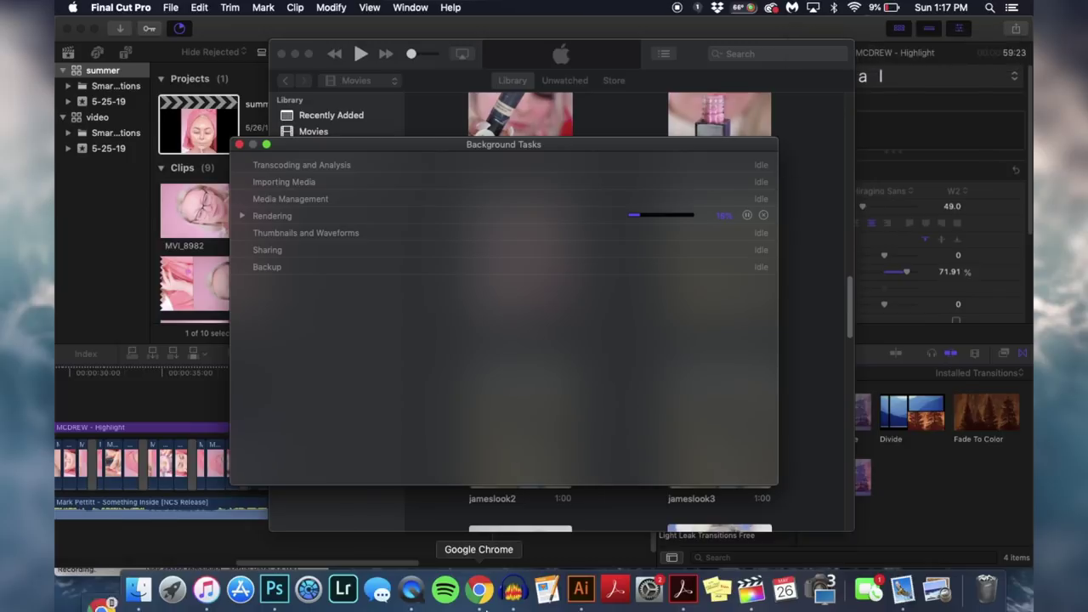
pyautogui.click(174, 588)
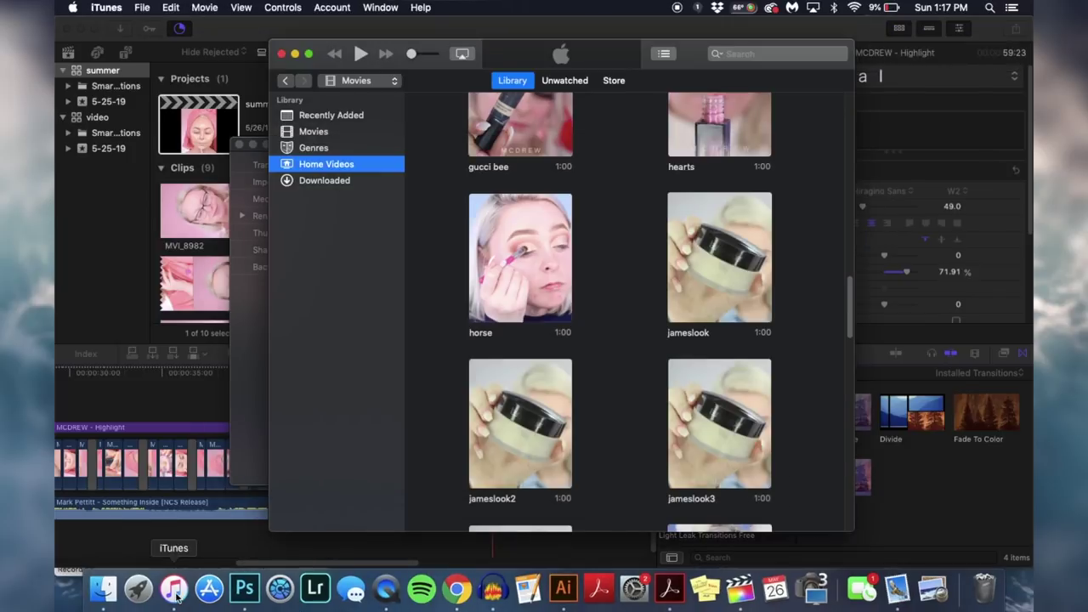
pyautogui.scroll(-10, 649, 316)
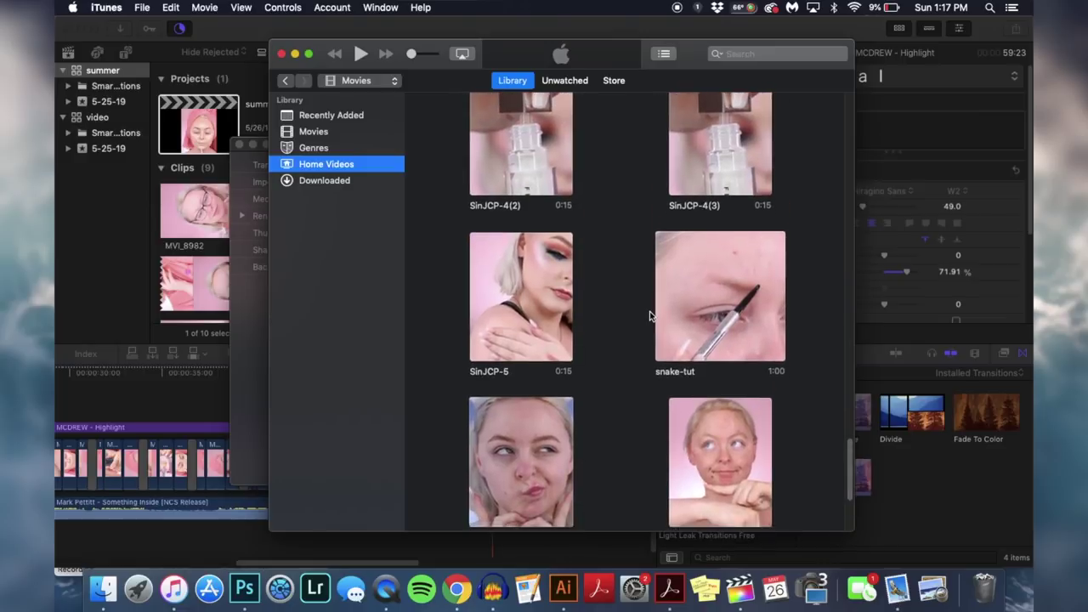
pyautogui.scroll(-2, 649, 316)
pyautogui.click(772, 310)
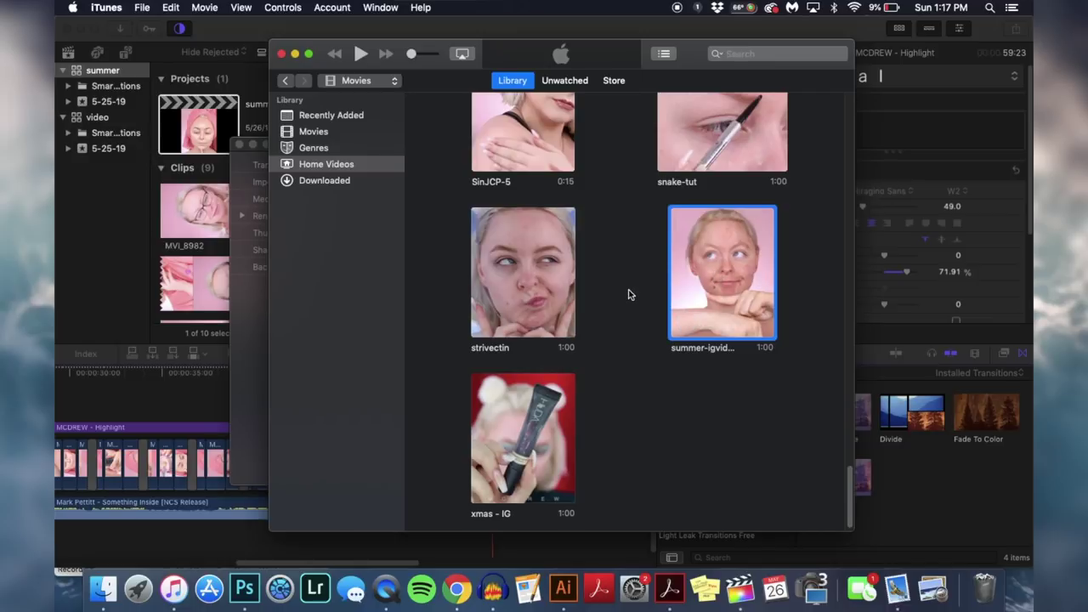
# Switch to Finder, open an AirDrop window and move it aside so the exported video in iTunes is accessible
pyautogui.click(73, 7)
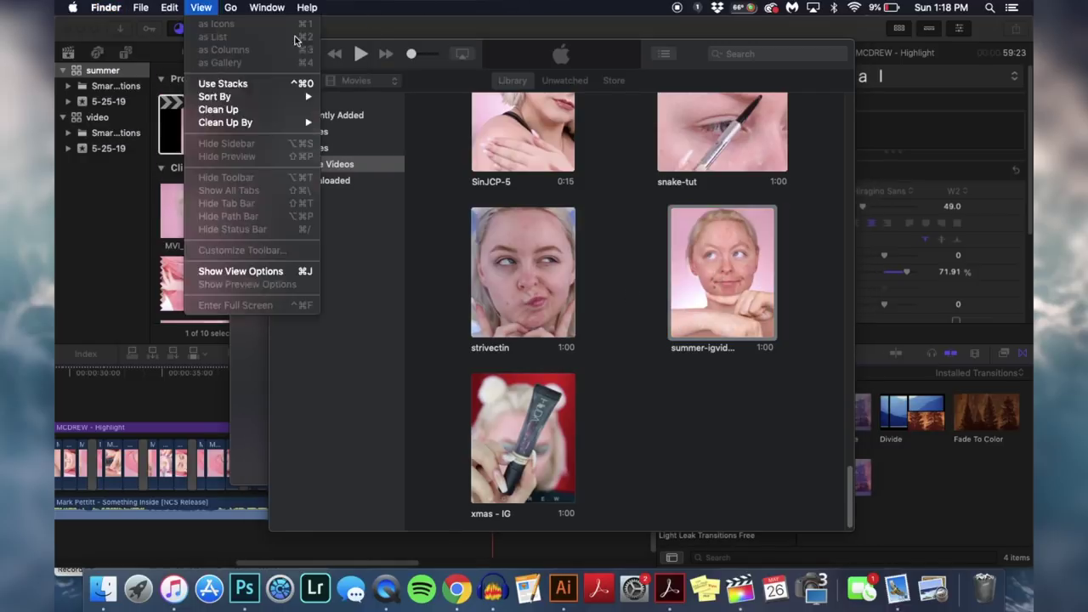
pyautogui.moveTo(241, 5)
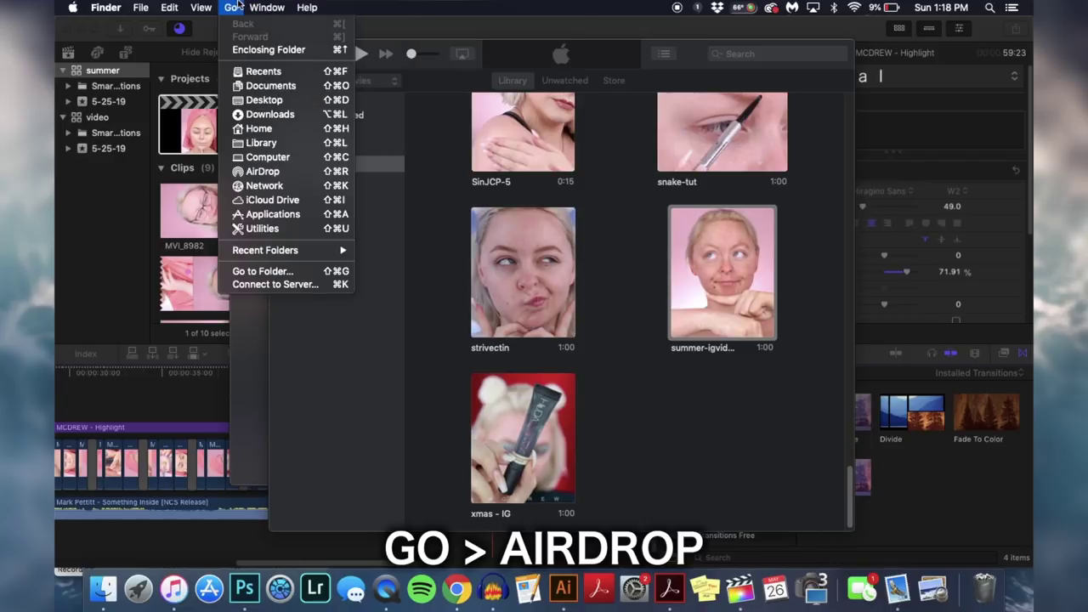
pyautogui.click(270, 172)
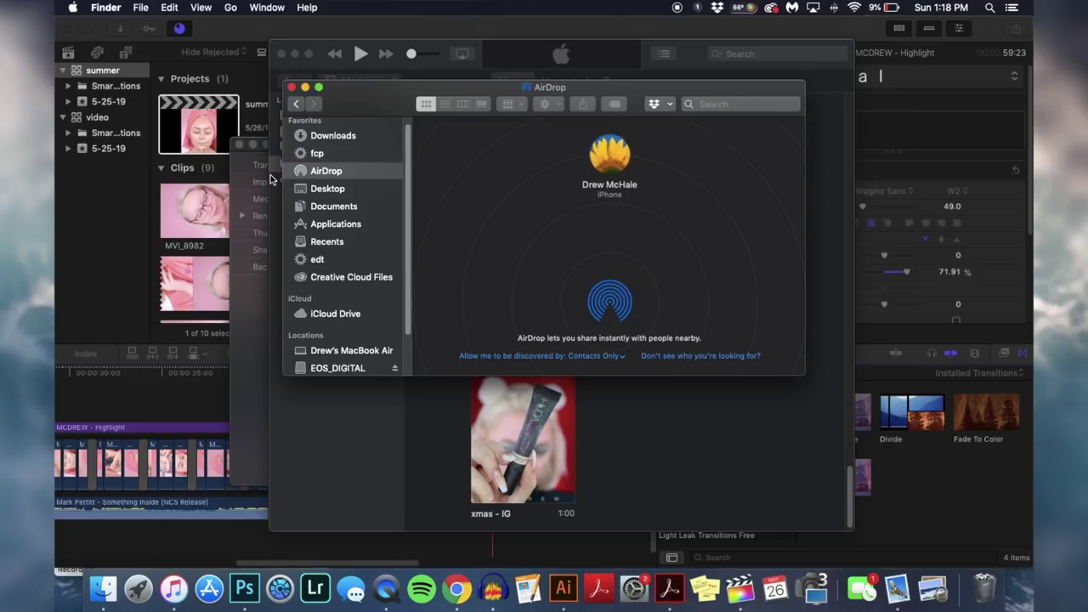
pyautogui.moveTo(382, 103); pyautogui.dragTo(59, 153)
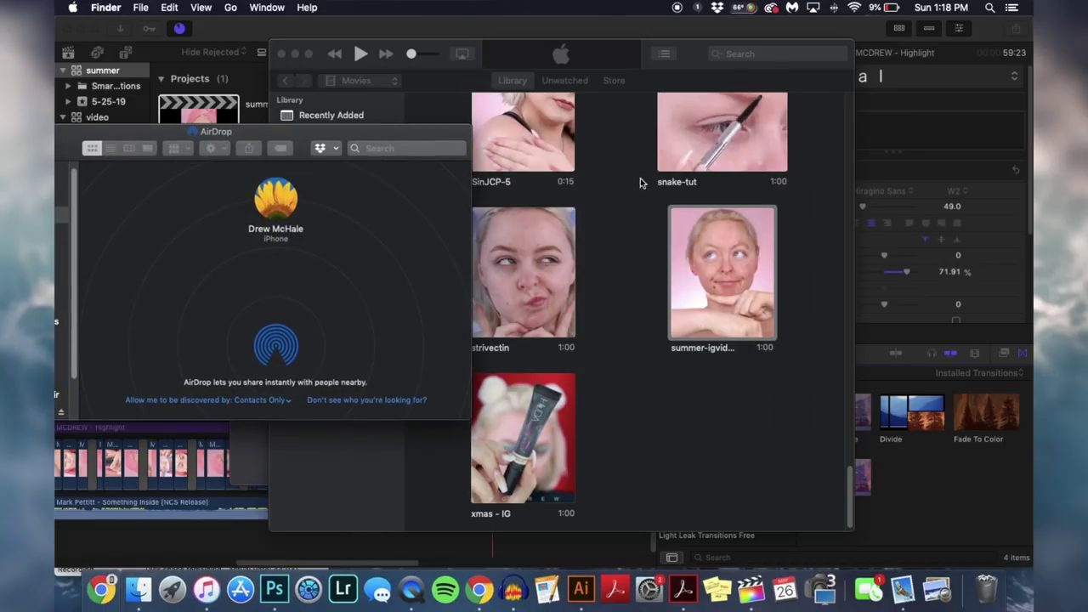
# Move the iTunes window clear of AirDrop and send the exported summer-igvideo to the iPhone
pyautogui.click(727, 248)
pyautogui.moveTo(421, 47); pyautogui.dragTo(620, 48)
pyautogui.moveTo(915, 261)
pyautogui.mouseDown()
pyautogui.moveTo(825, 235)
pyautogui.moveTo(275, 214)
pyautogui.mouseUp()
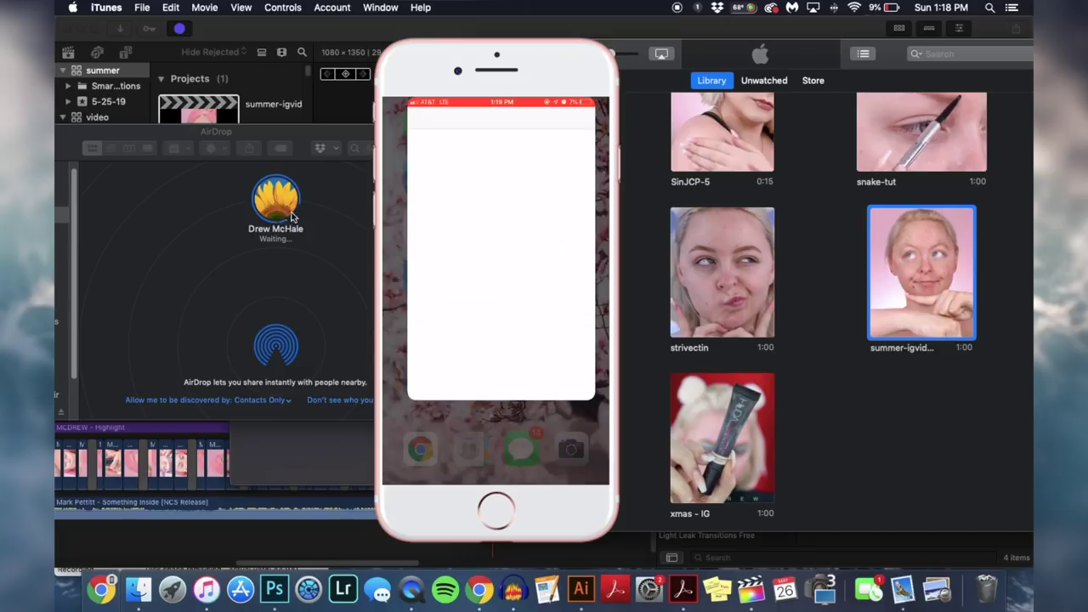